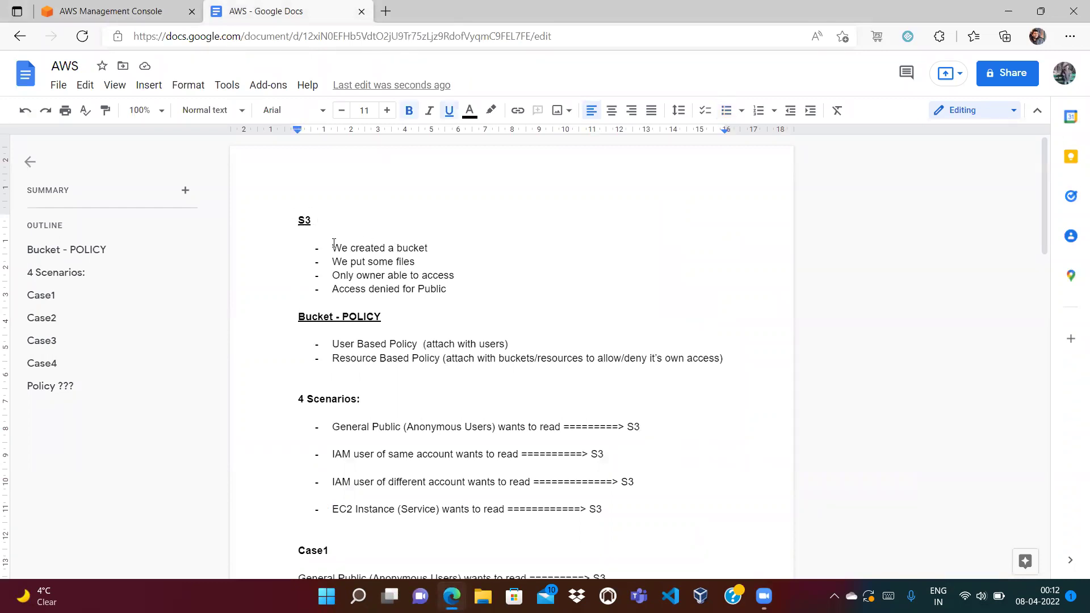
Select and deselect notes text, including the word POLICY in the S3 heading.
click(434, 246)
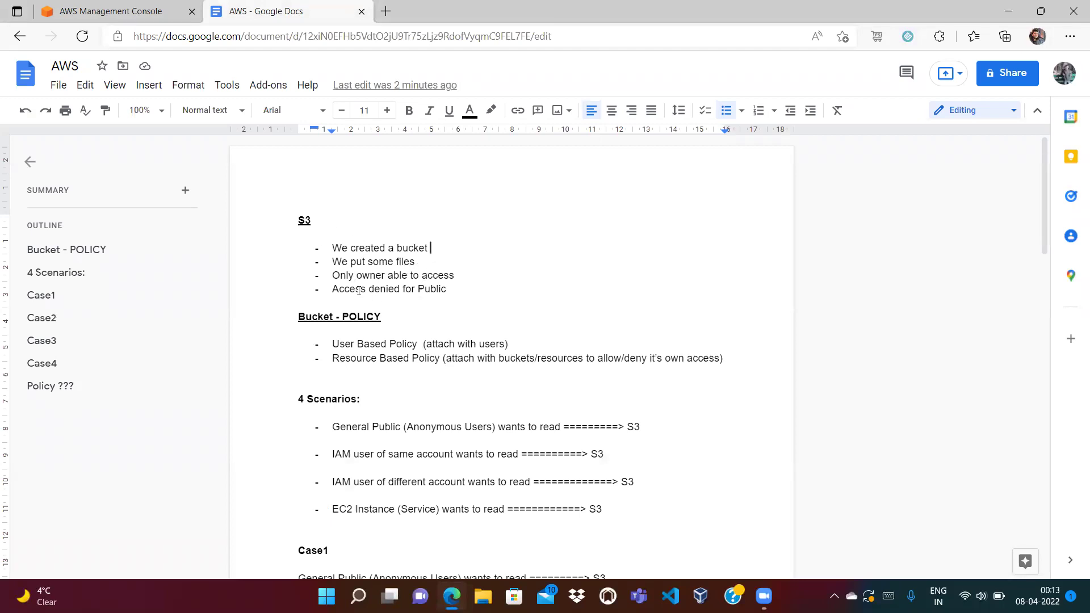
drag(453, 290, 333, 289)
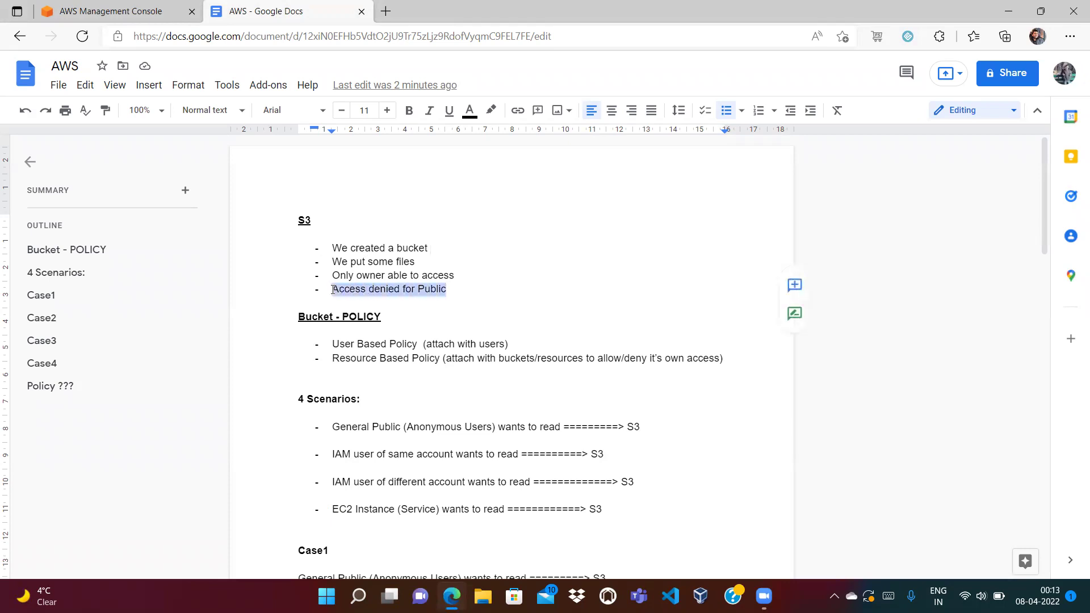
click(456, 275)
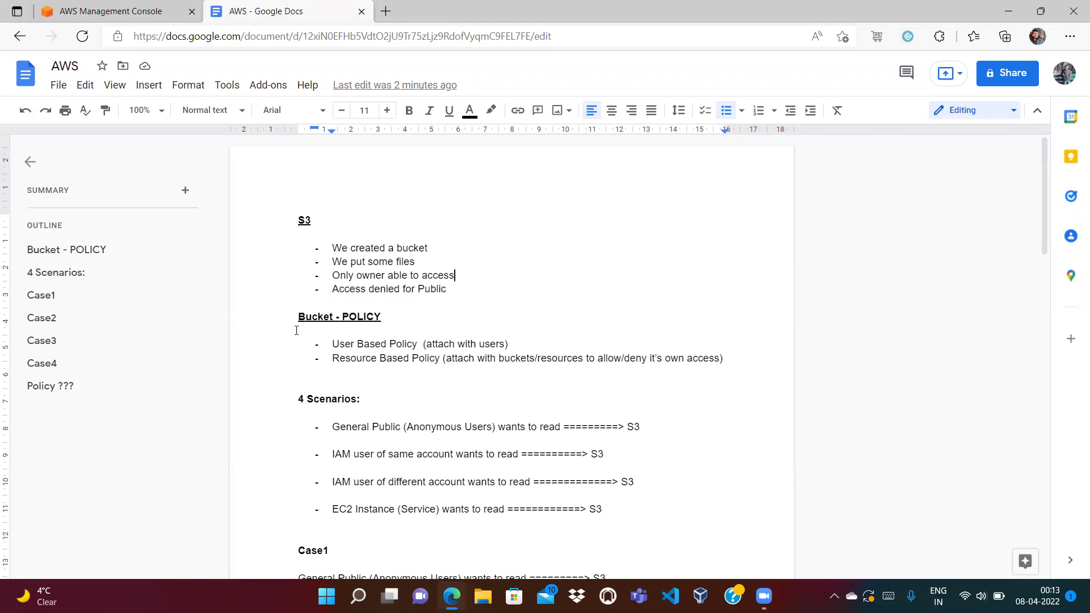
double_click(365, 316)
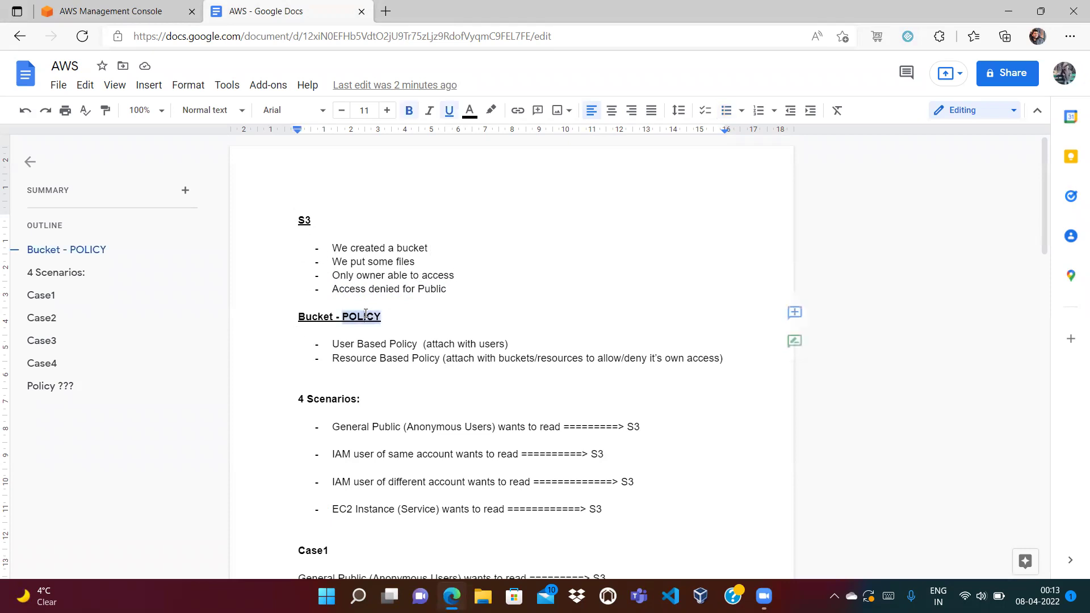
key(Right)
double_click(358, 316)
key(Right)
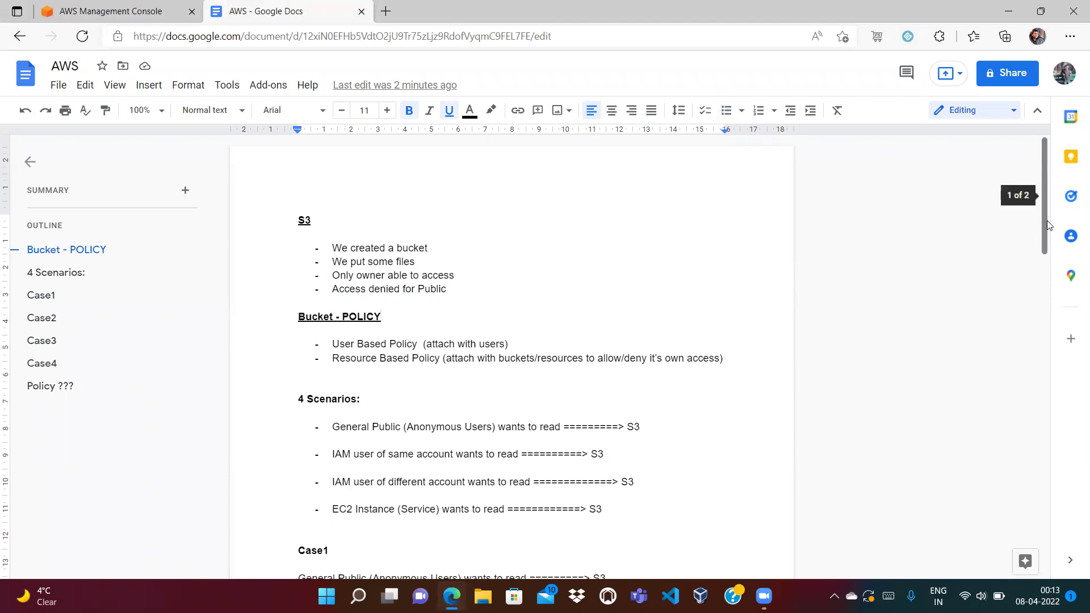
Scroll to the General Public scenario, then move over to the AWS Management Console.
drag(1040, 208, 1042, 229)
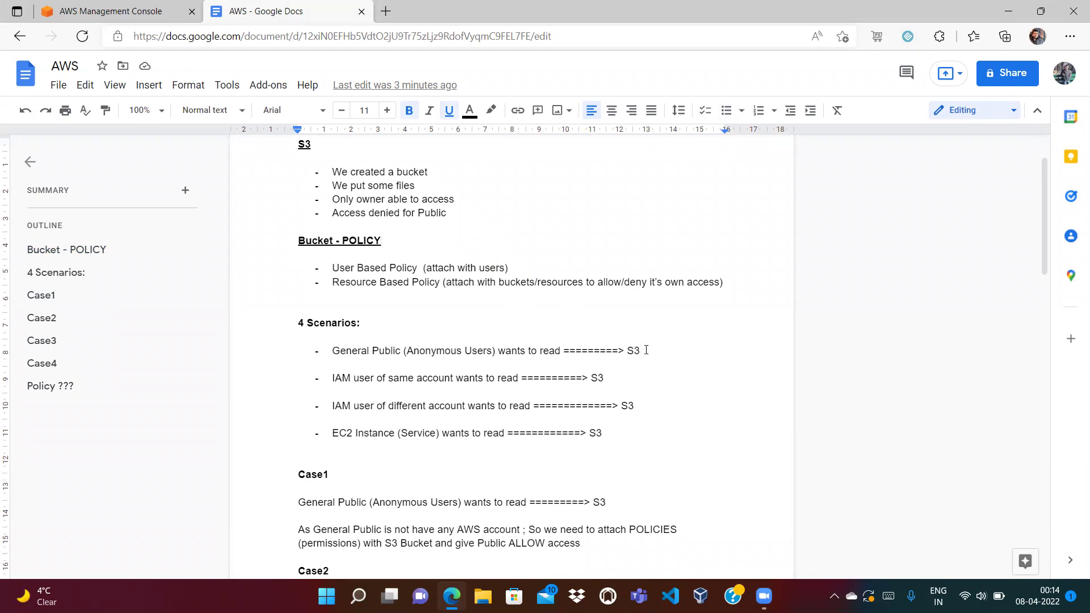
click(653, 350)
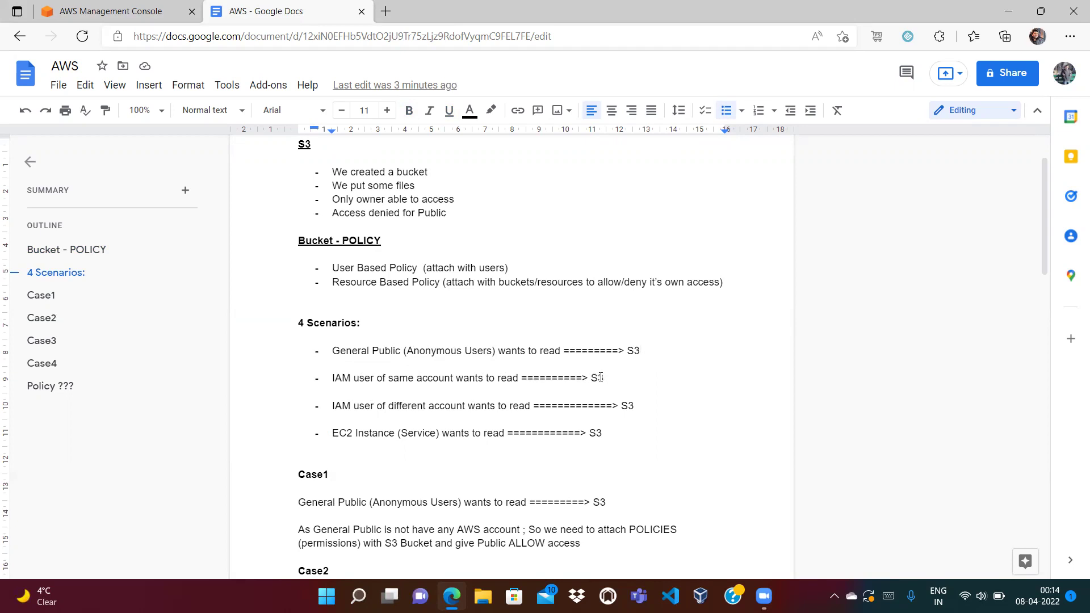
click(133, 17)
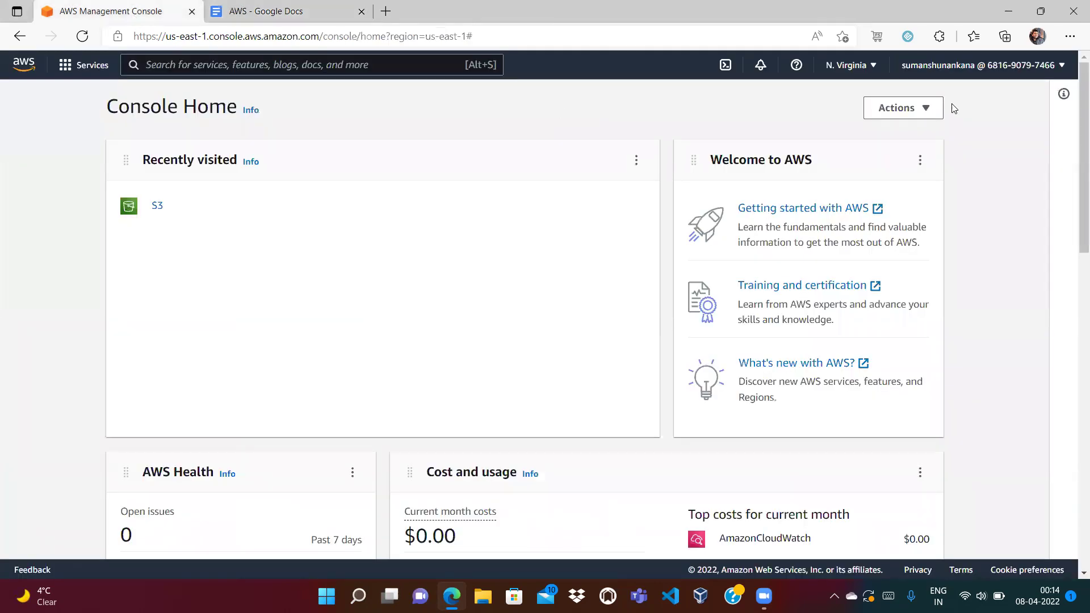
Check the console's account options twice while alternating with the Docs notes, ending on the notes.
click(992, 67)
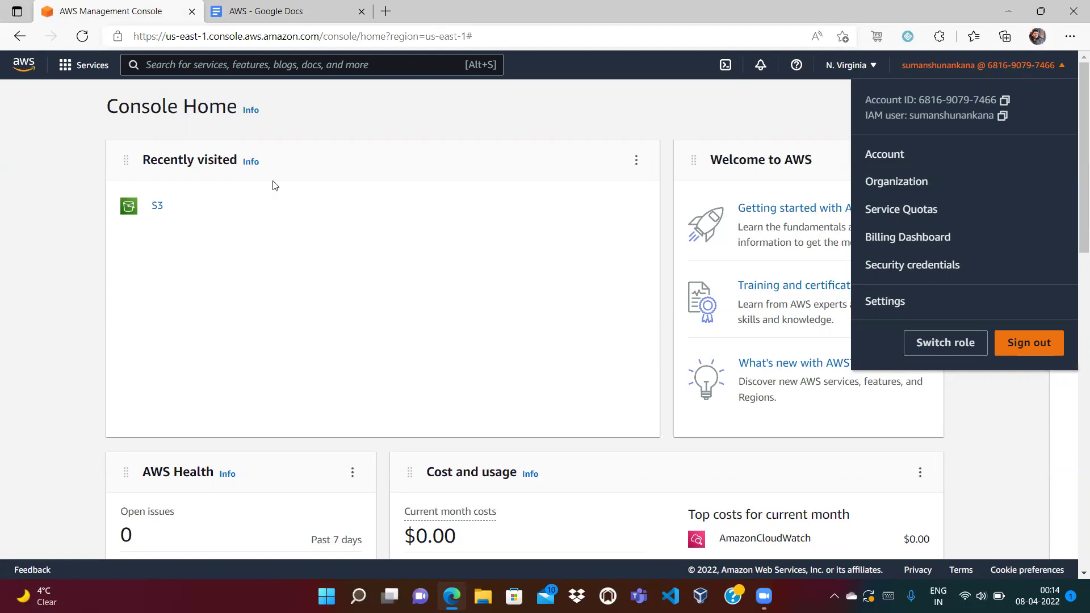
click(270, 19)
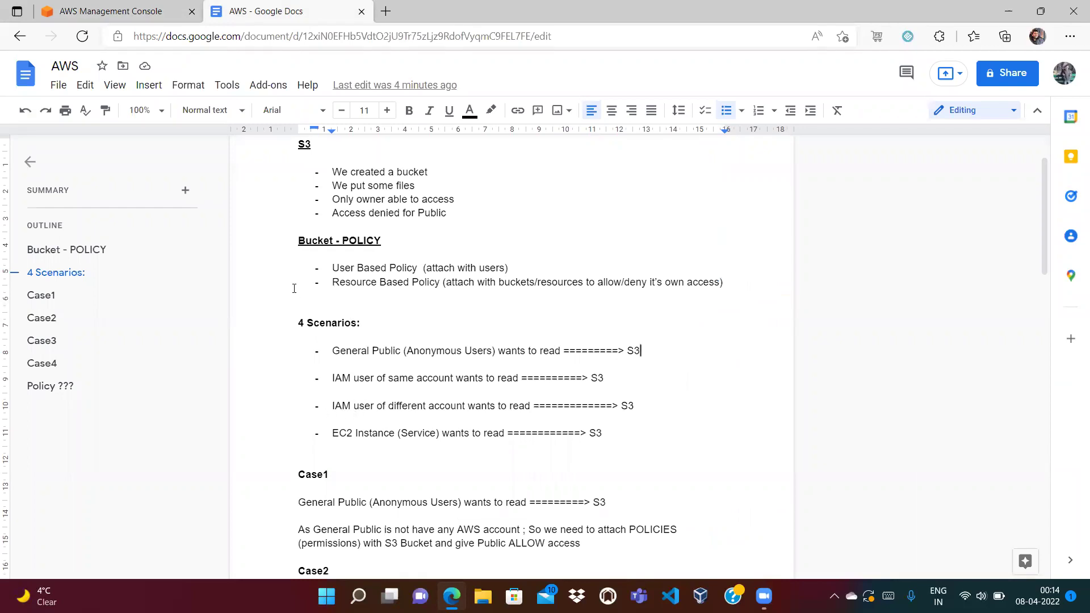
click(136, 6)
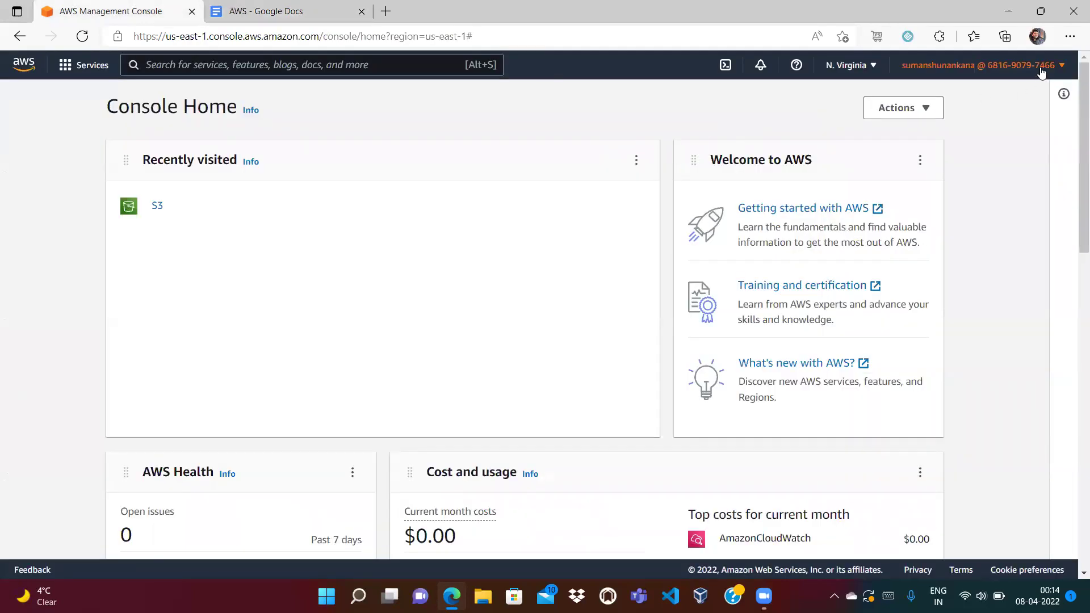
click(1041, 70)
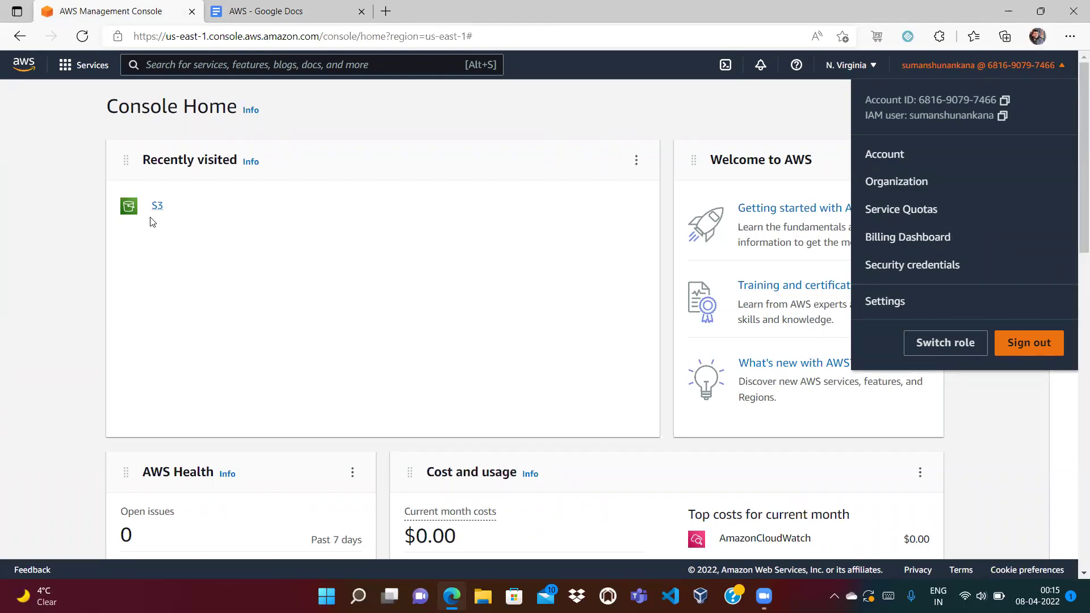
click(300, 5)
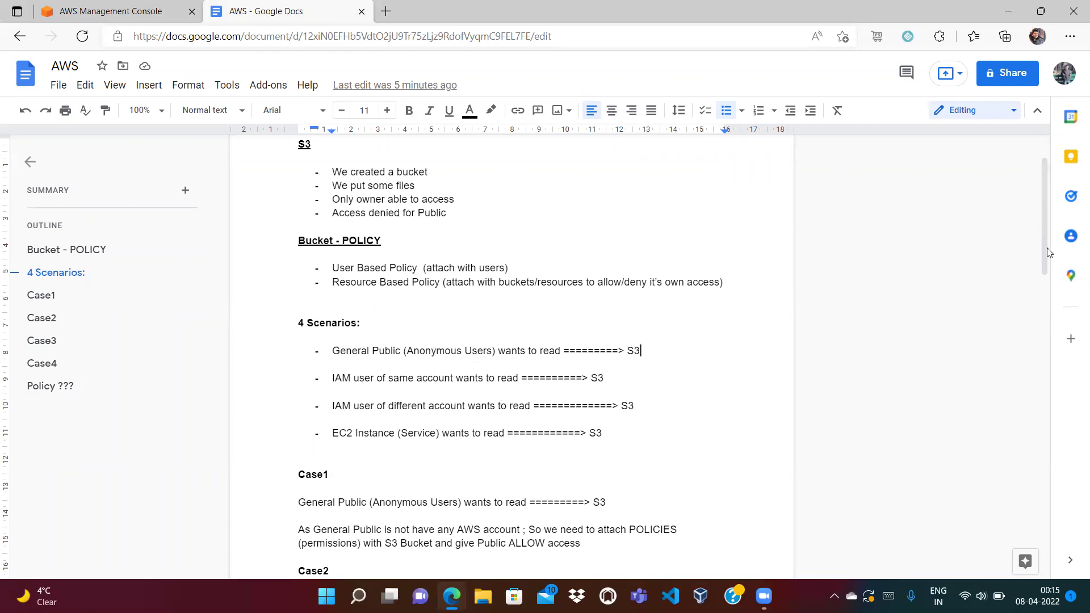
Scroll through the Cases in the notes, then return to the AWS Console Home.
drag(1044, 249, 1048, 282)
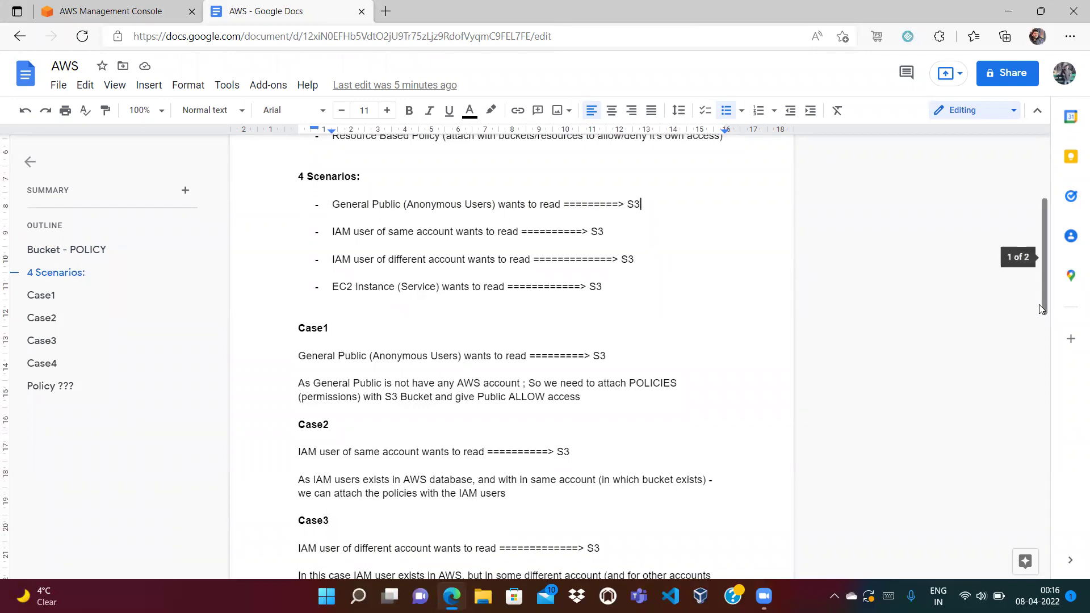
drag(1042, 294, 817, 236)
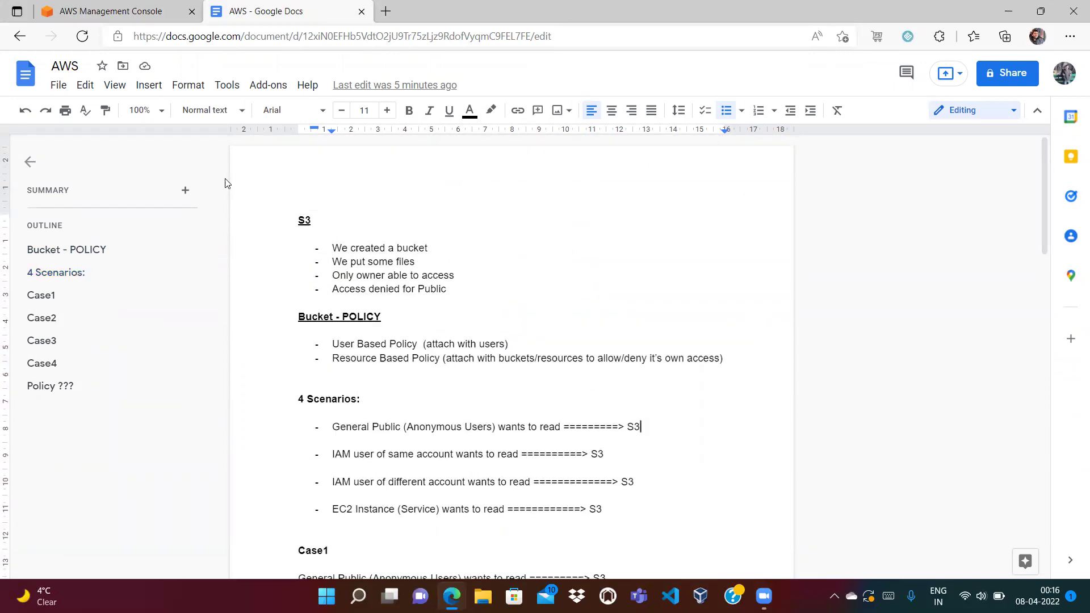
click(113, 13)
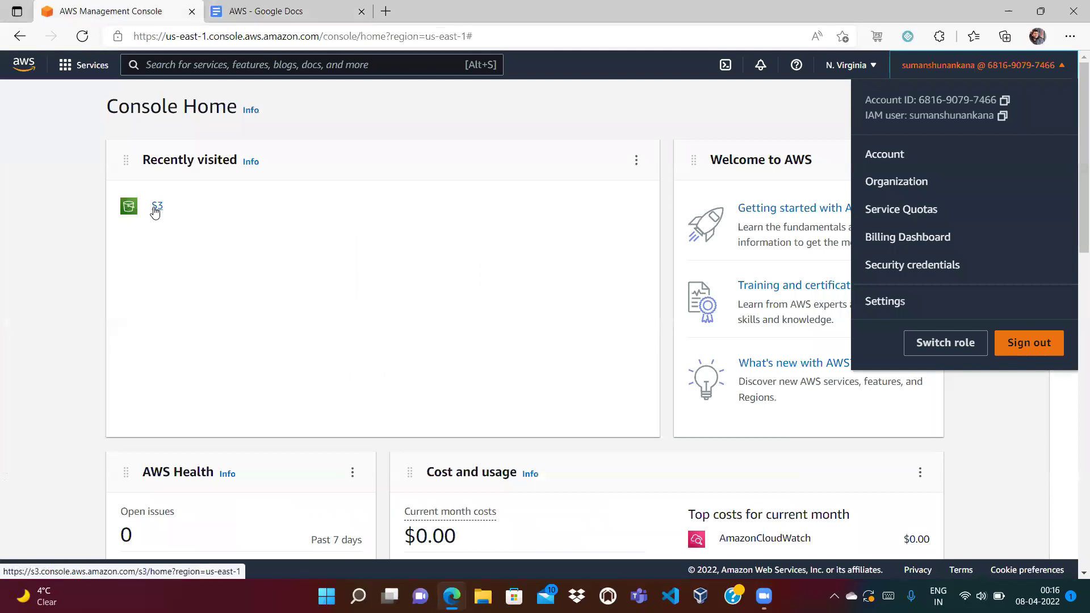
In S3, start a new bucket, enter its name, and choose region EU (London) eu-west-2.
click(155, 207)
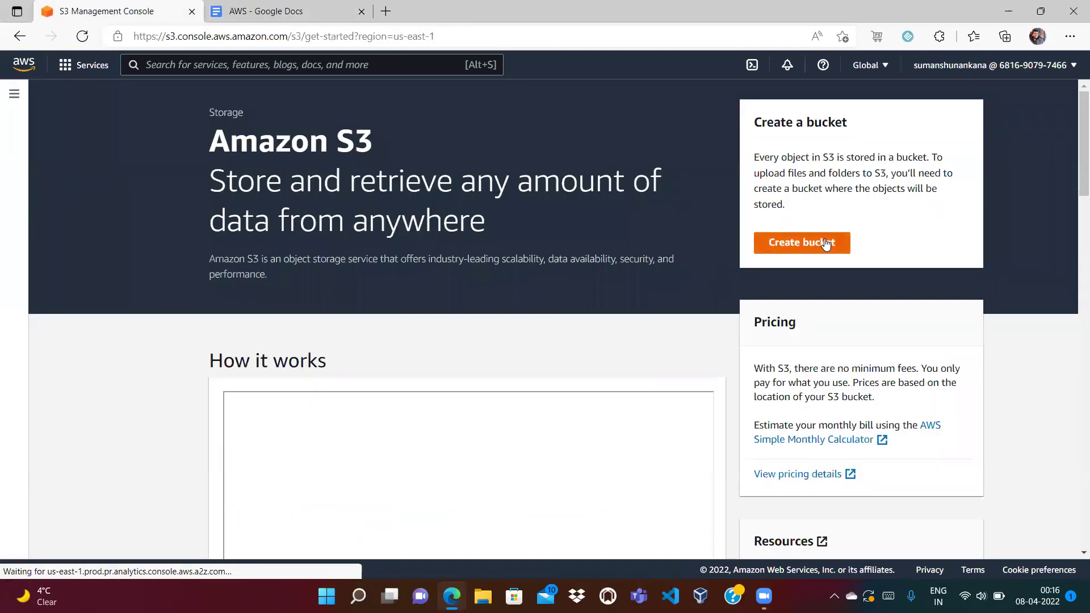
click(825, 242)
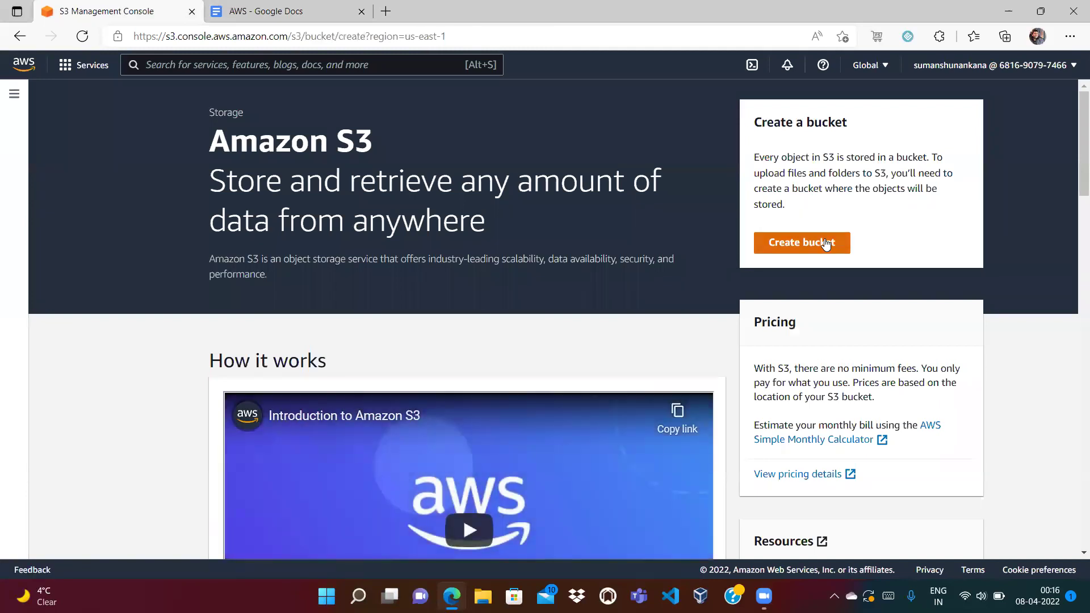
click(402, 267)
text(sumanshu-bucket-1)
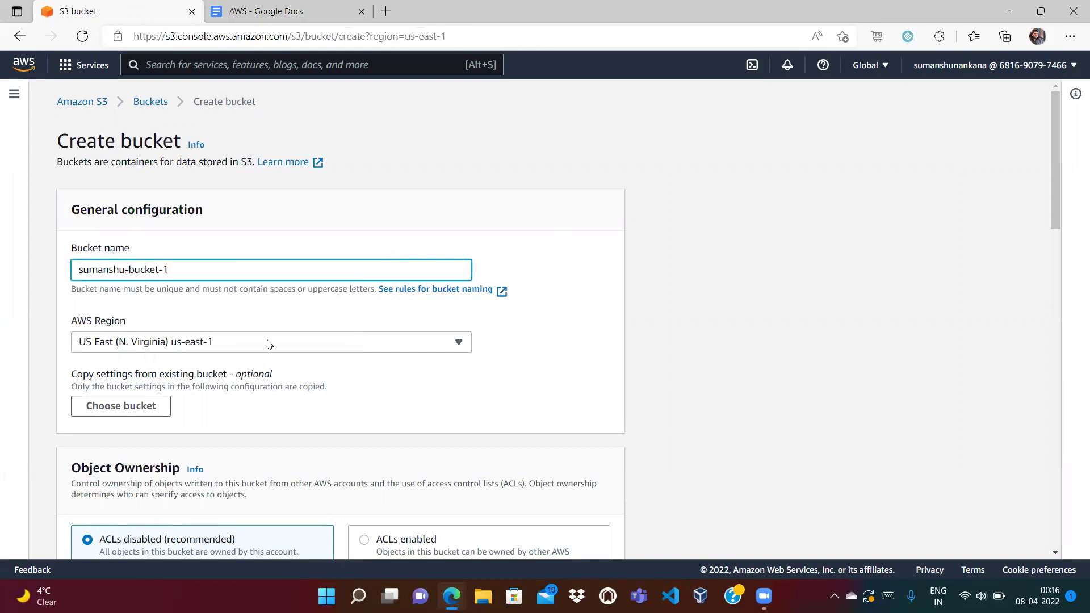
click(204, 343)
text(eu-west)
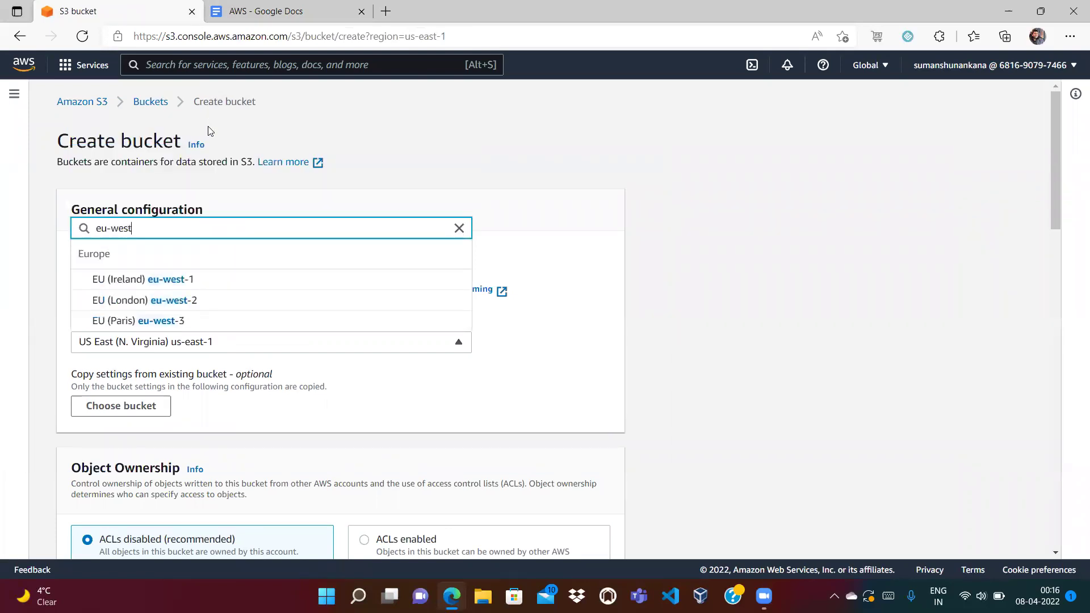
click(162, 301)
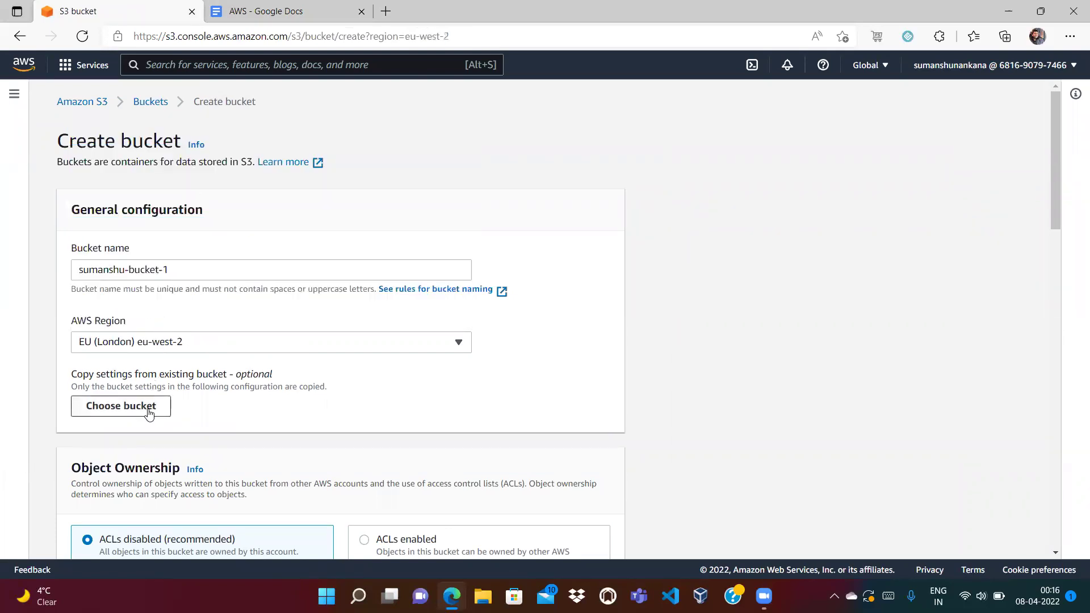
Add an Owner tag holding the owner's e-mail address and create the bucket.
drag(1053, 195, 1056, 380)
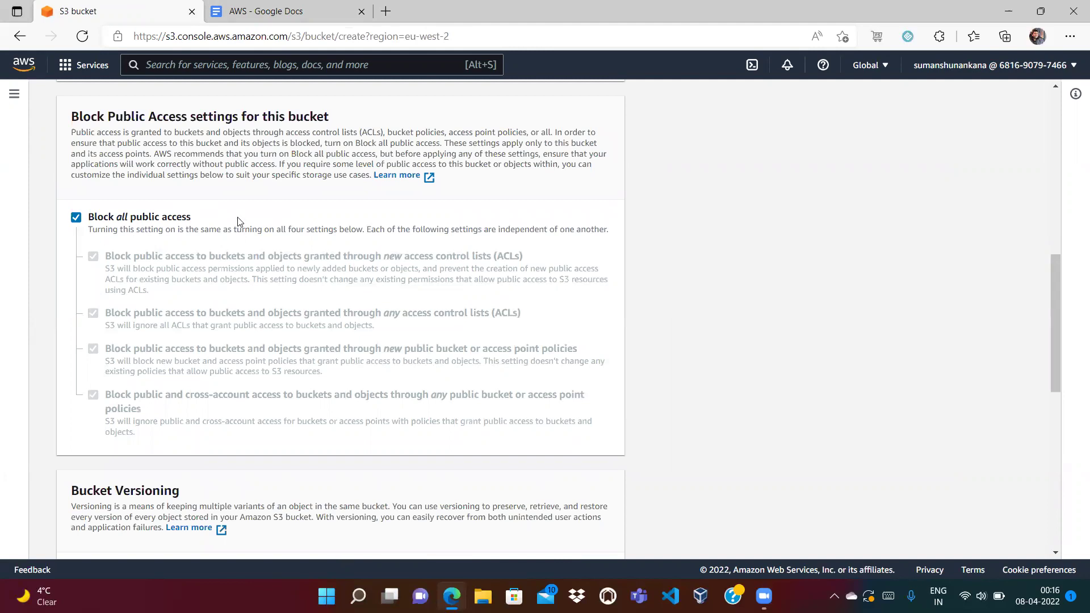
drag(1054, 342, 1073, 514)
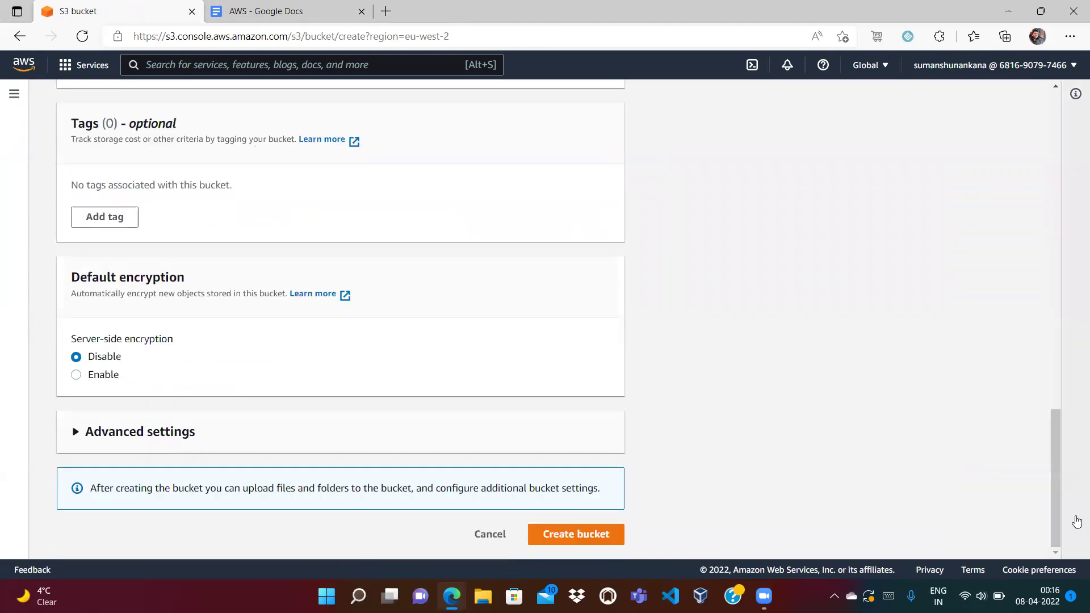
click(130, 227)
click(131, 209)
text(Owner)
key(Tab)
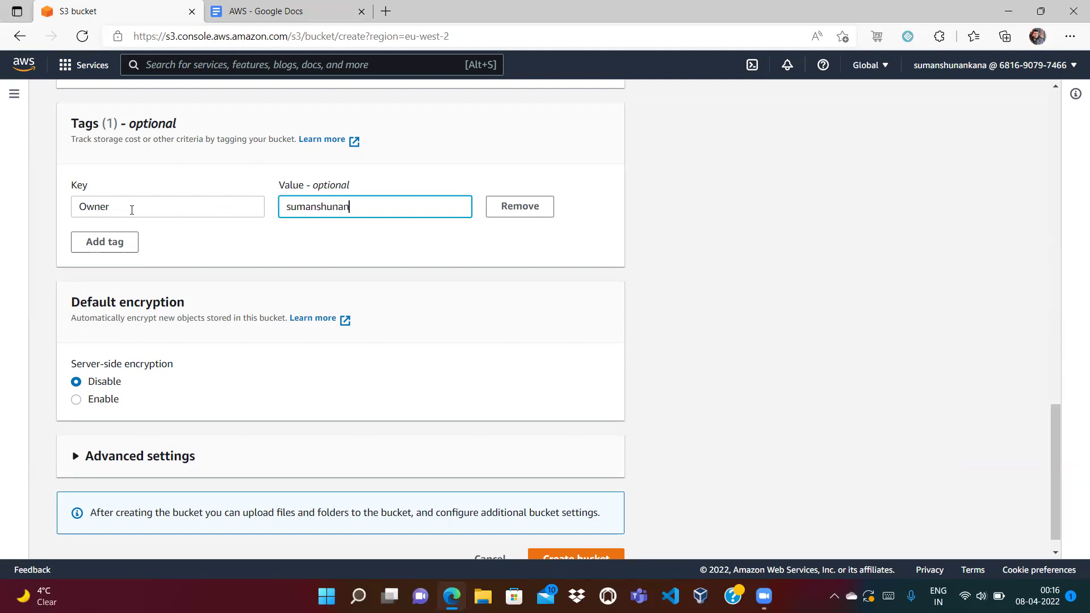
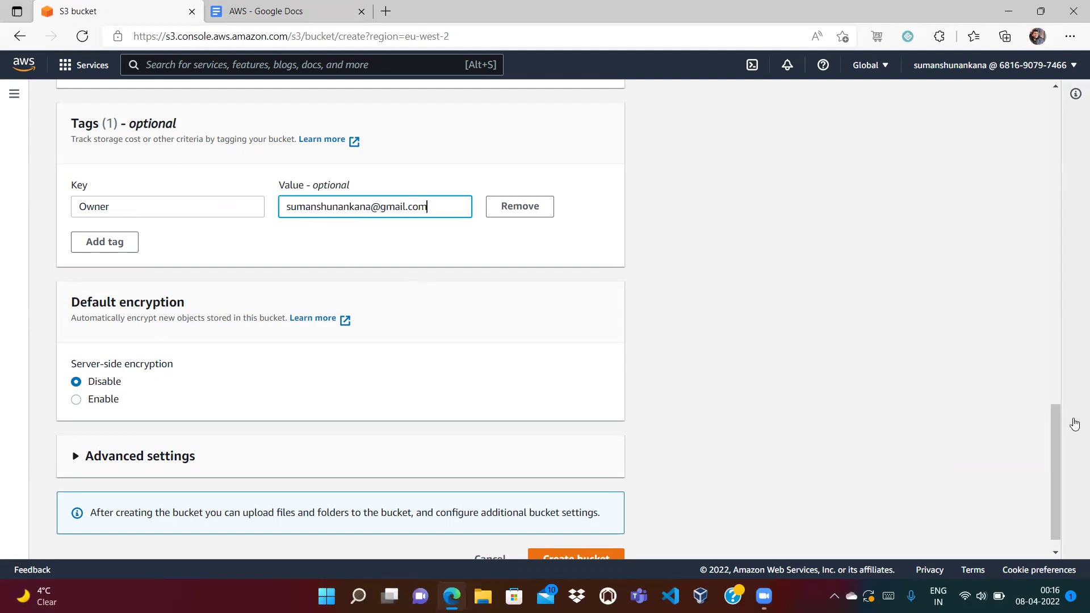
drag(1057, 437, 1062, 490)
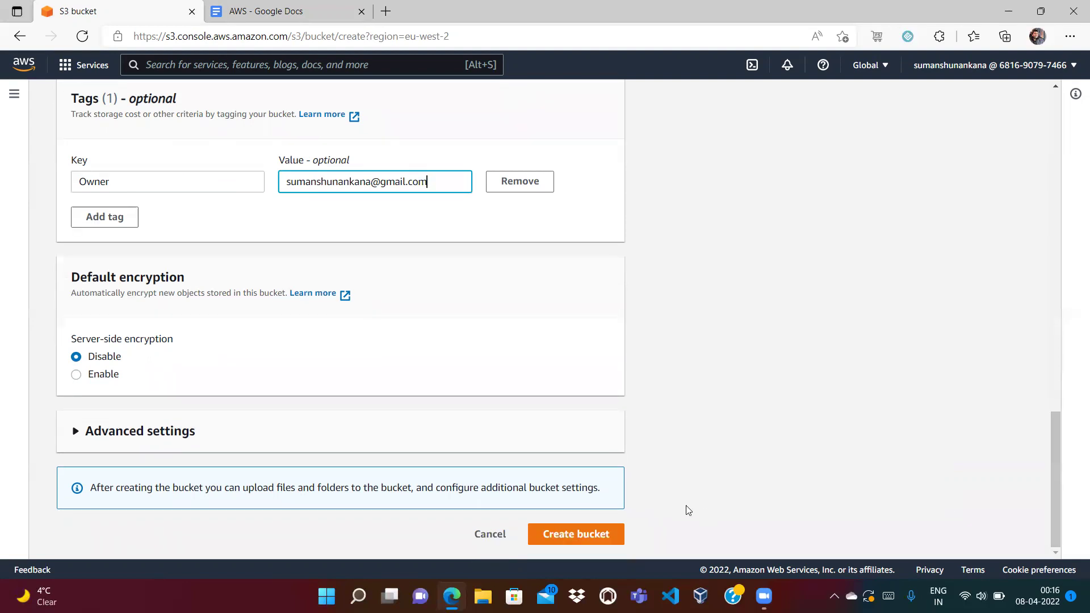
click(581, 534)
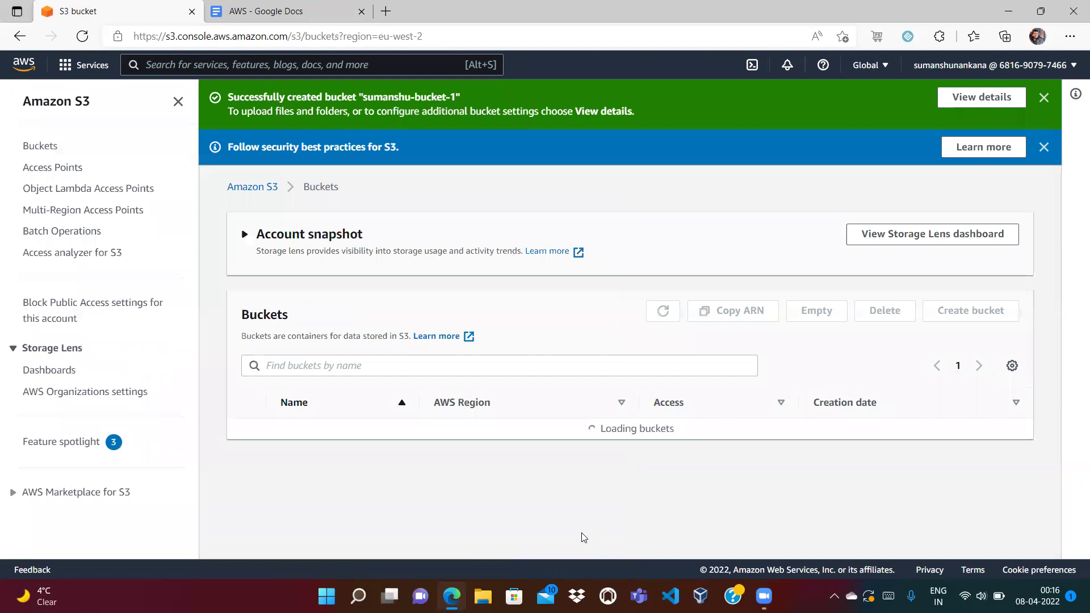
Review the new bucket's details and its not-public access status in the bucket list.
click(307, 429)
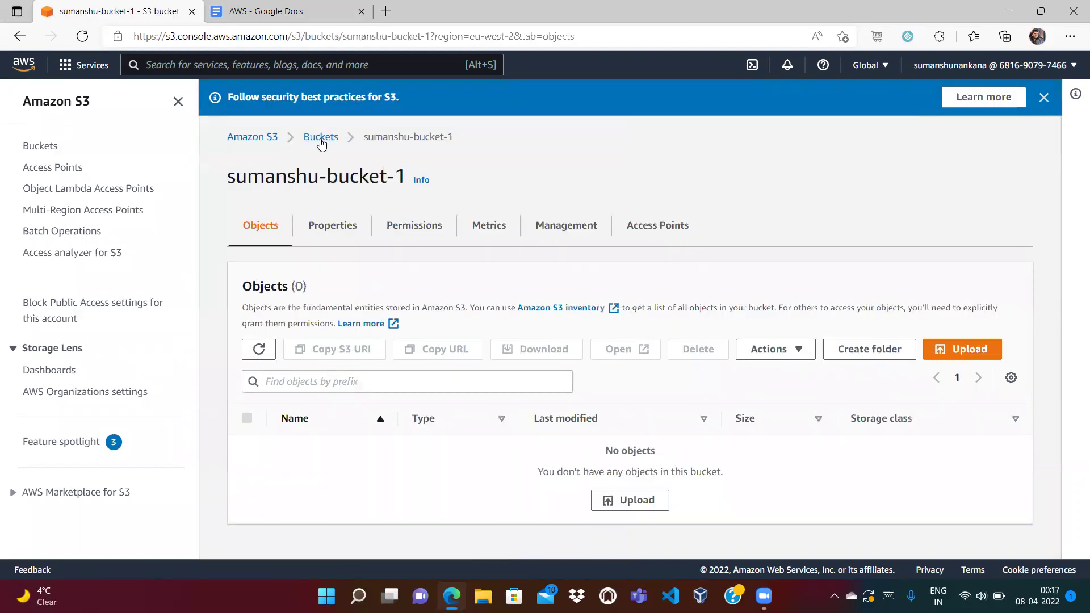
click(319, 136)
drag(589, 383, 733, 379)
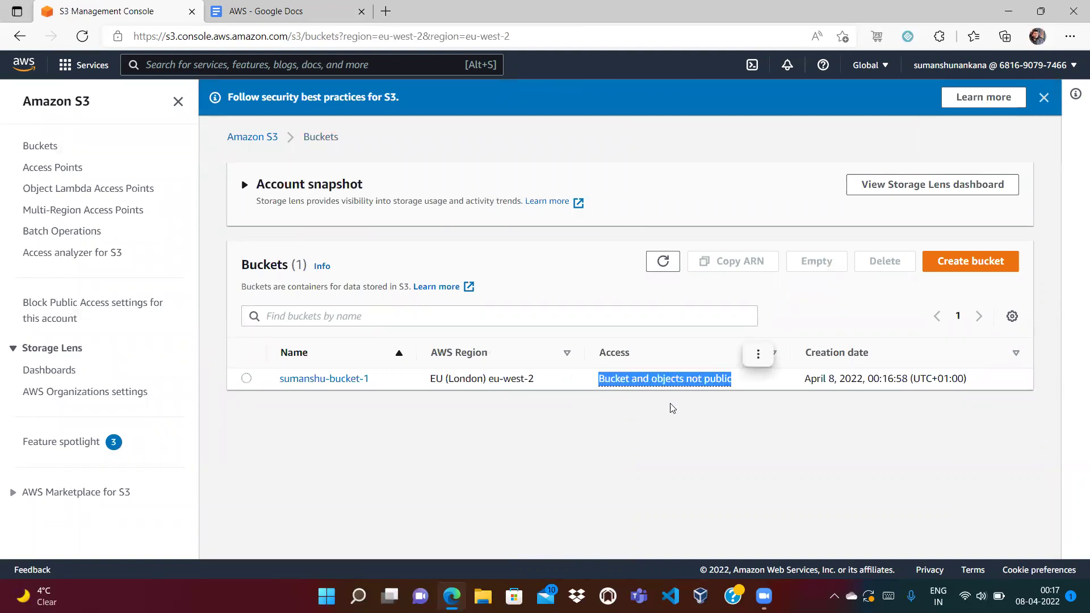
click(608, 397)
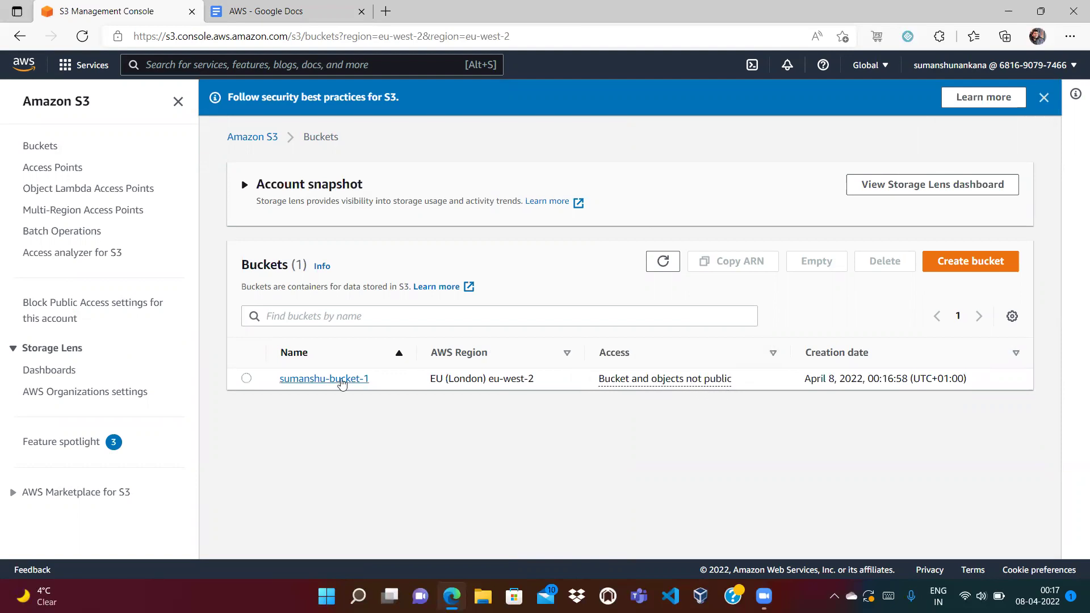
Upload the India_Flag.webp image from the Desktop into the bucket.
click(313, 379)
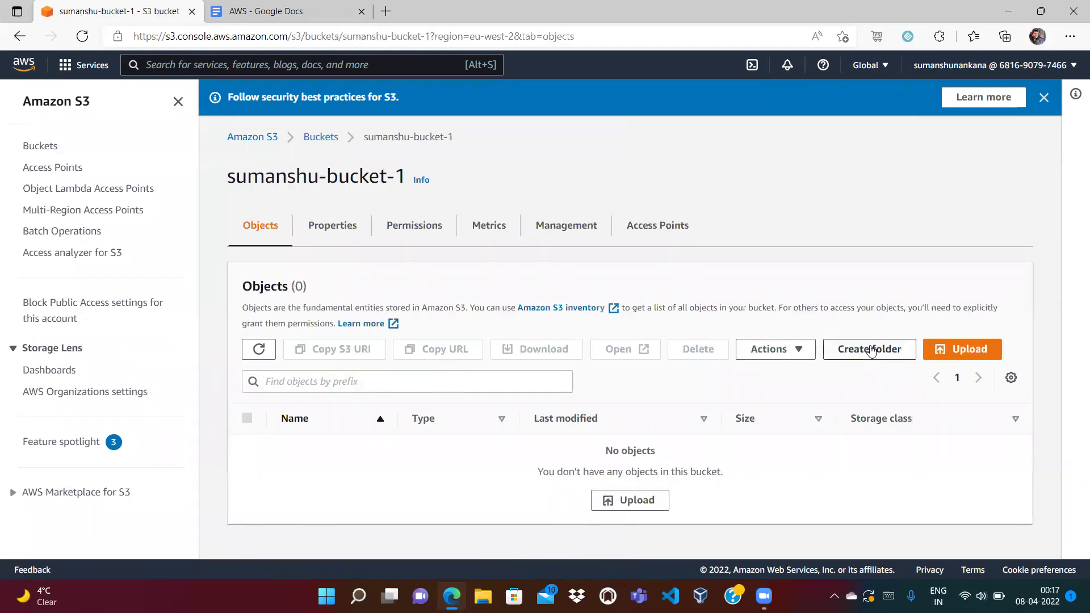
click(971, 350)
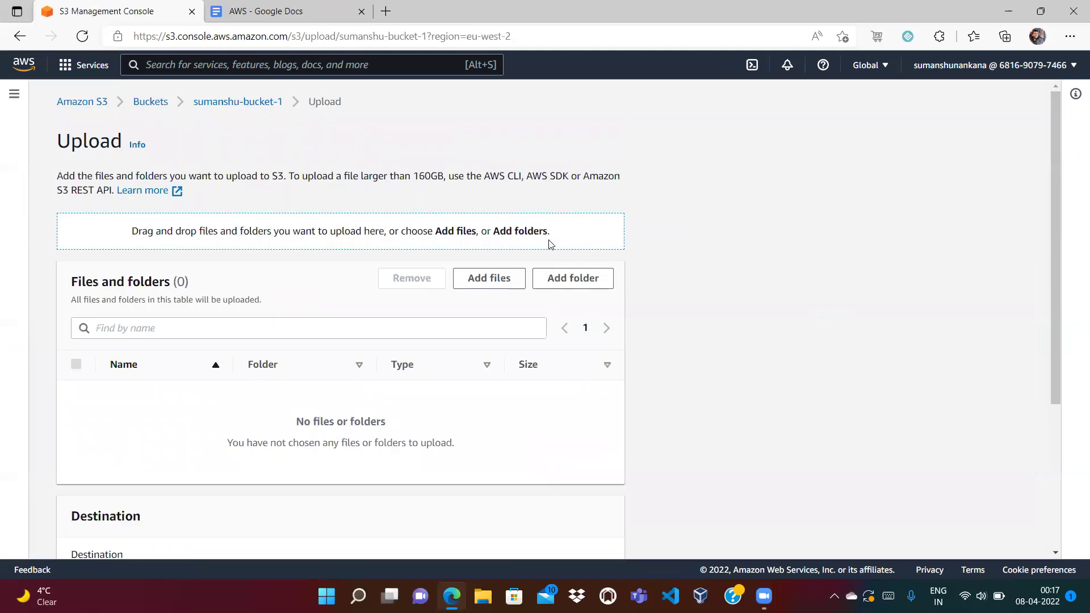
click(502, 284)
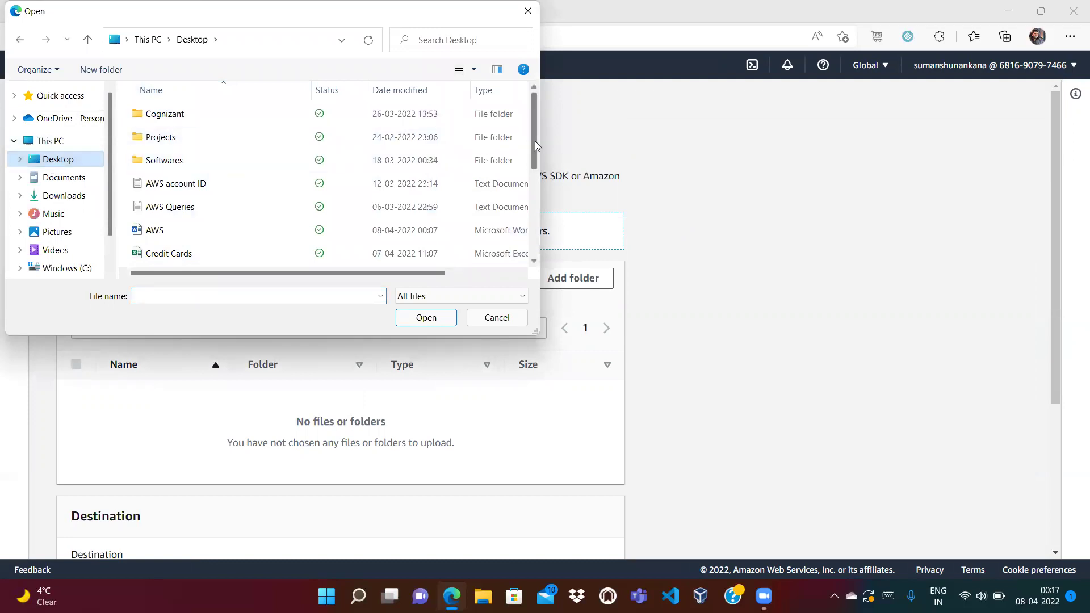
drag(535, 141, 537, 266)
scroll(537, 266, up, 3)
scroll(534, 255, down, 3)
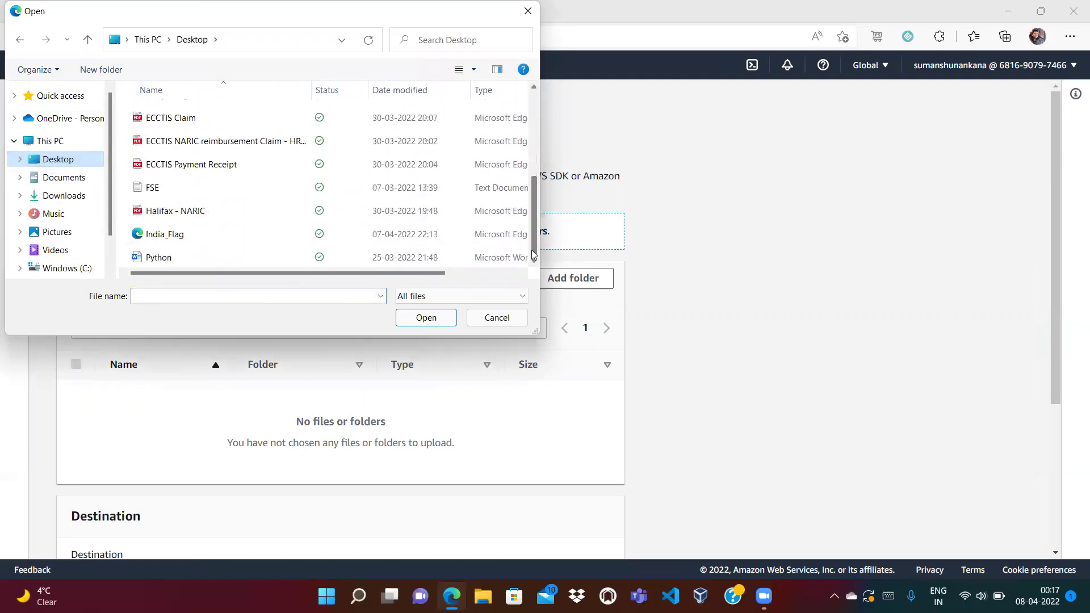
click(226, 233)
click(427, 317)
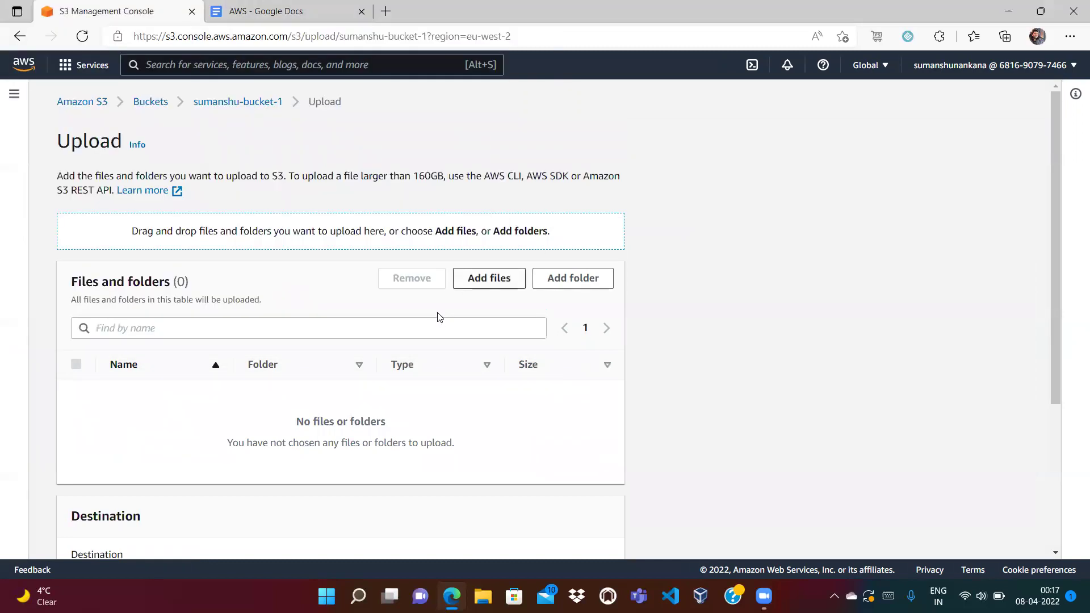
scroll(1054, 389, down, 3)
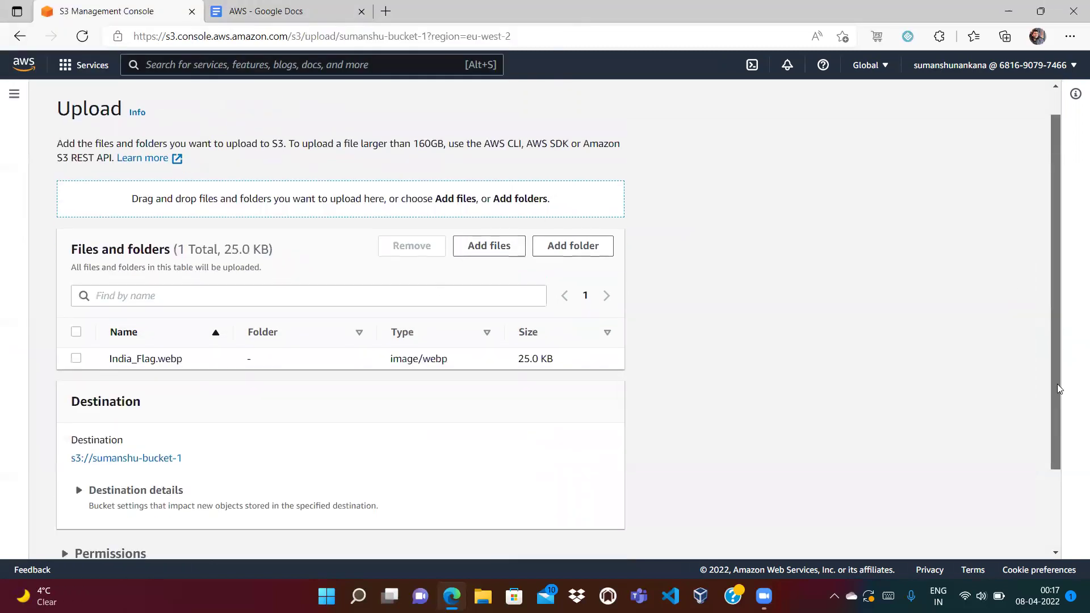
click(610, 539)
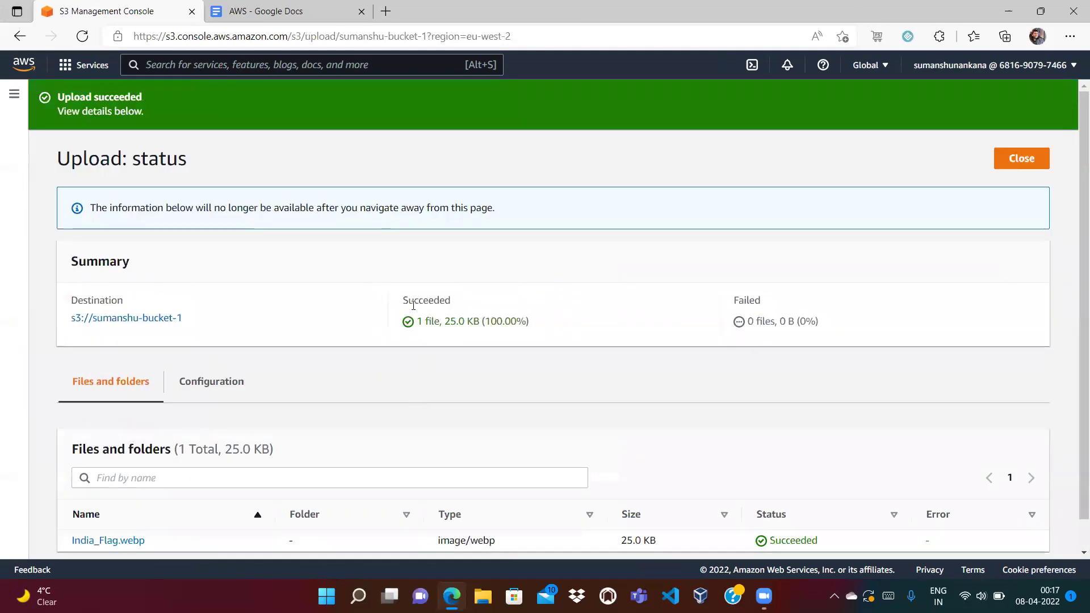
click(1018, 160)
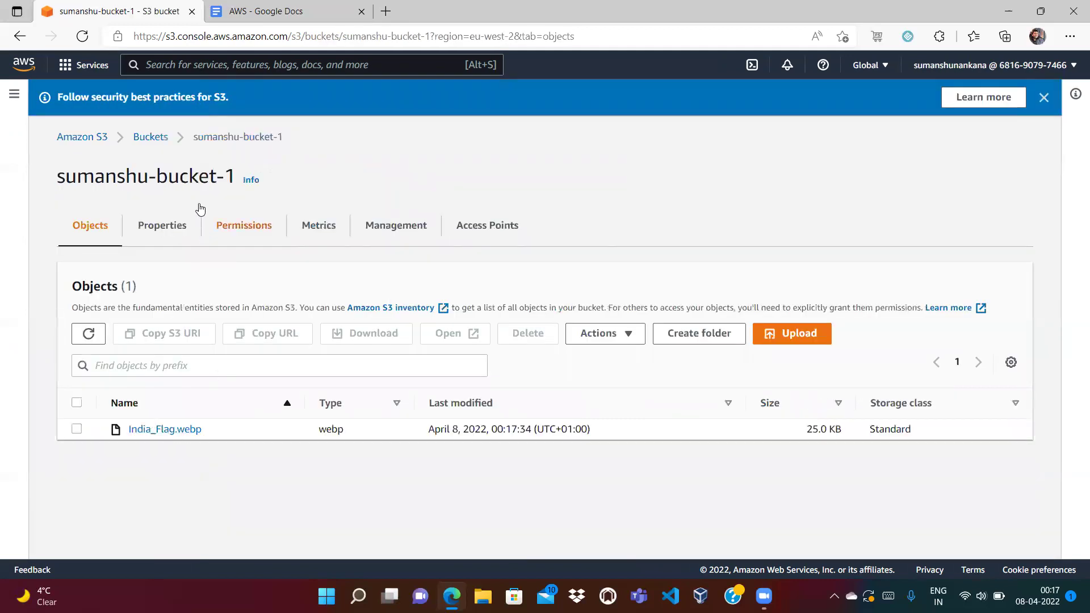
Open the India_Flag.webp object's details page from the bucket list.
click(152, 138)
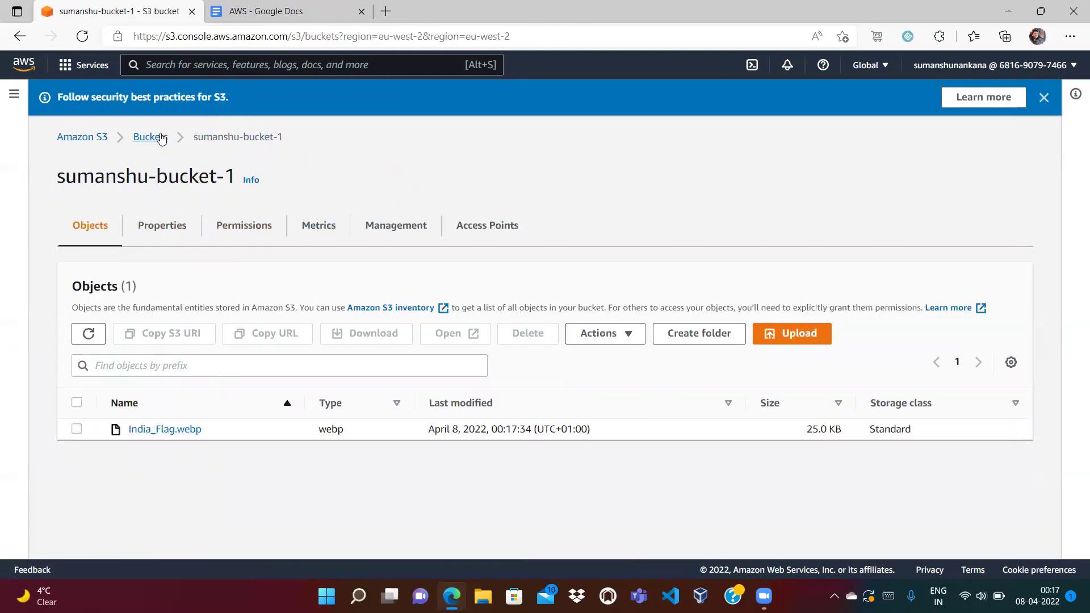
click(306, 378)
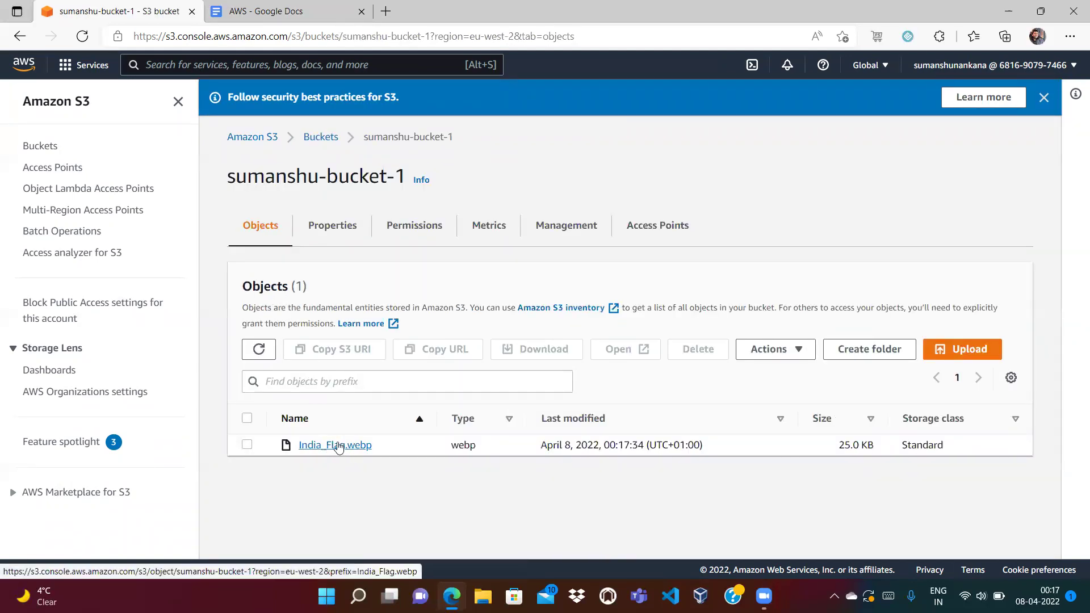
click(336, 448)
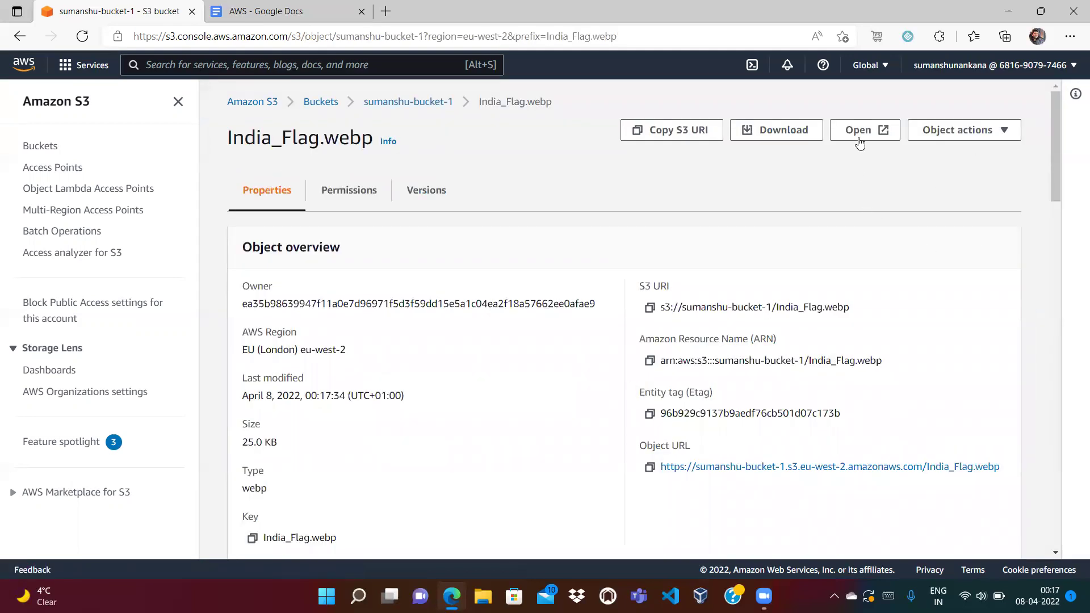
View the flag image through the owner's token-signed link, then copy the object URL.
click(864, 130)
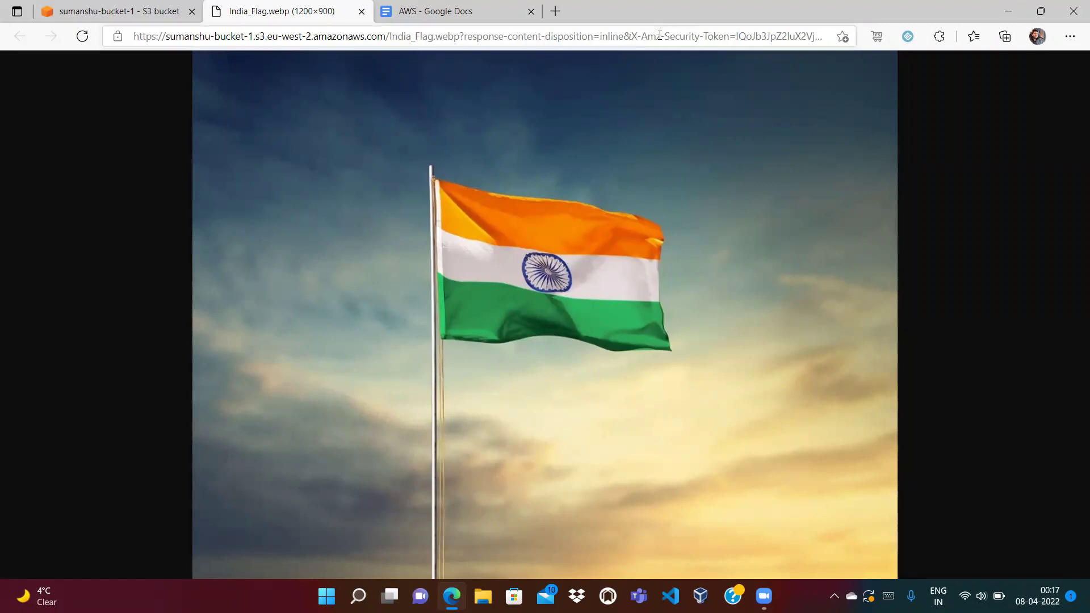
drag(640, 36, 822, 36)
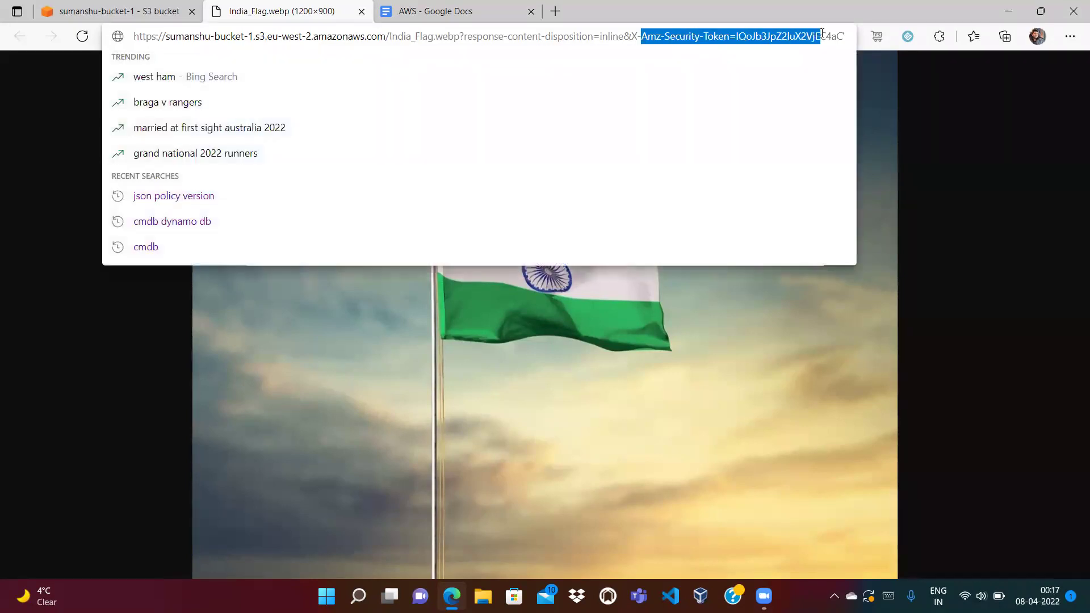
click(569, 187)
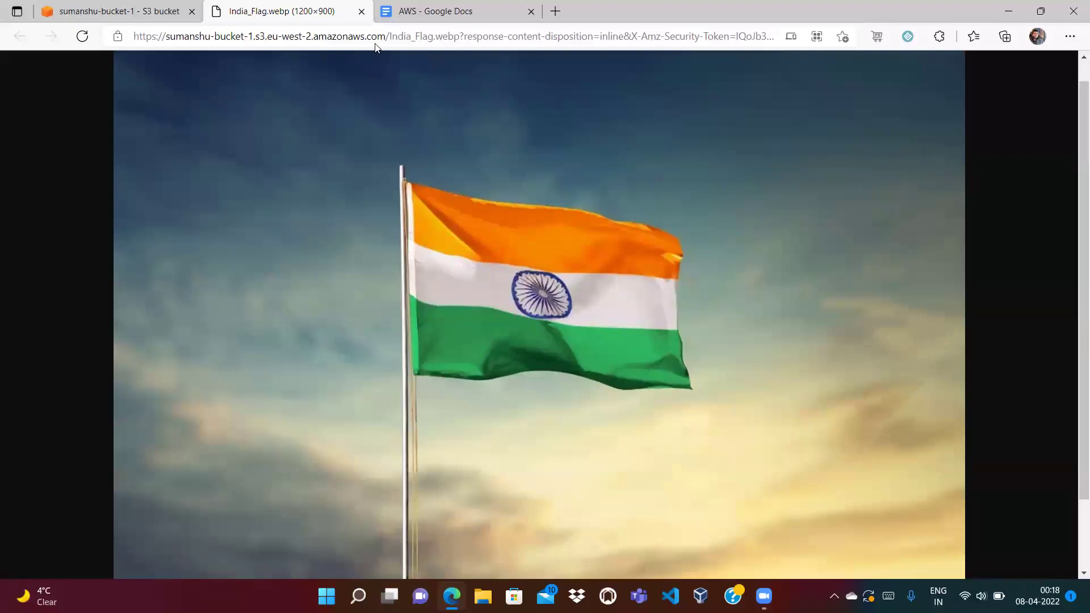
click(362, 11)
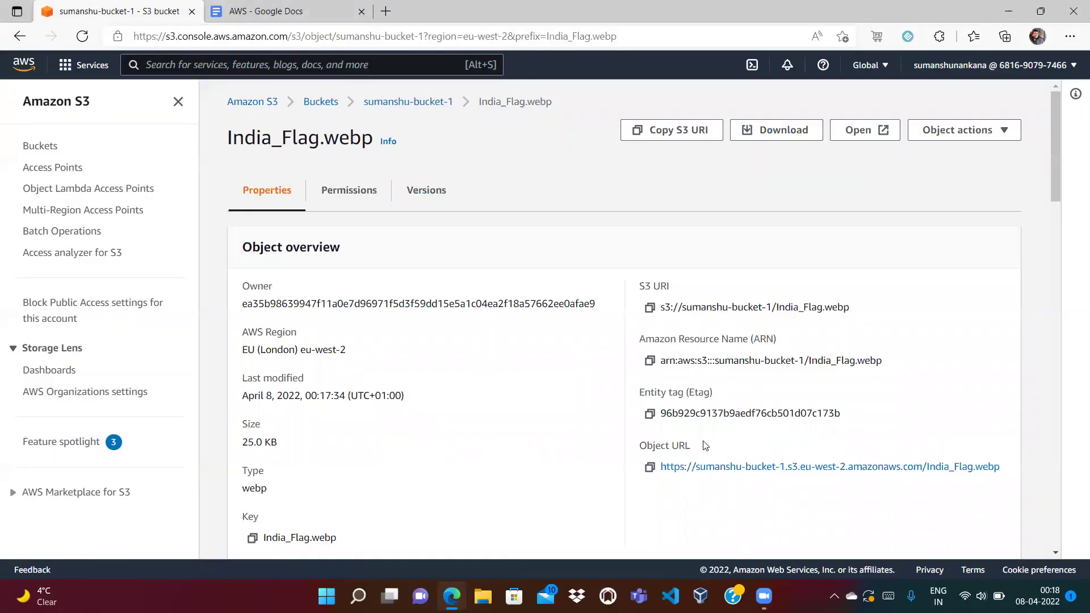
click(649, 467)
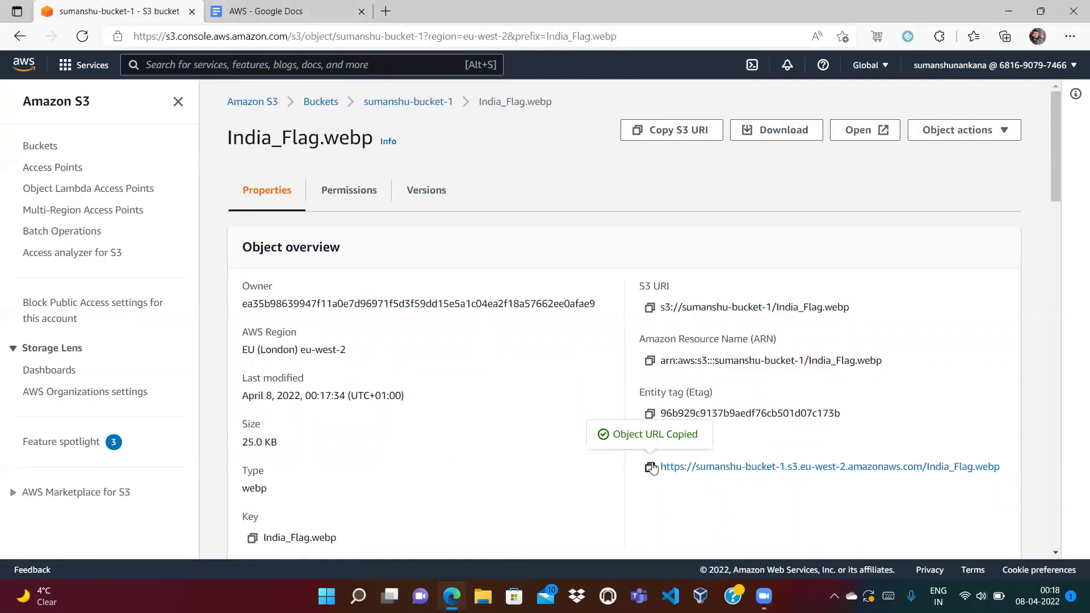
Load the copied object URL anonymously, confirm AccessDenied, then return to the bucket's objects list.
click(386, 12)
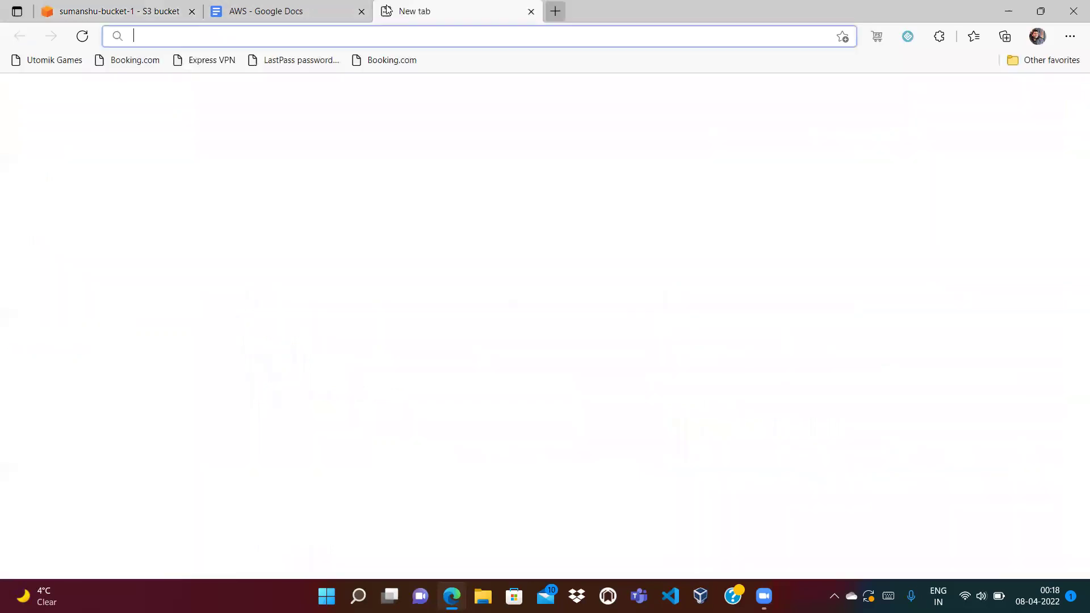
key(ctrl+v)
key(Return)
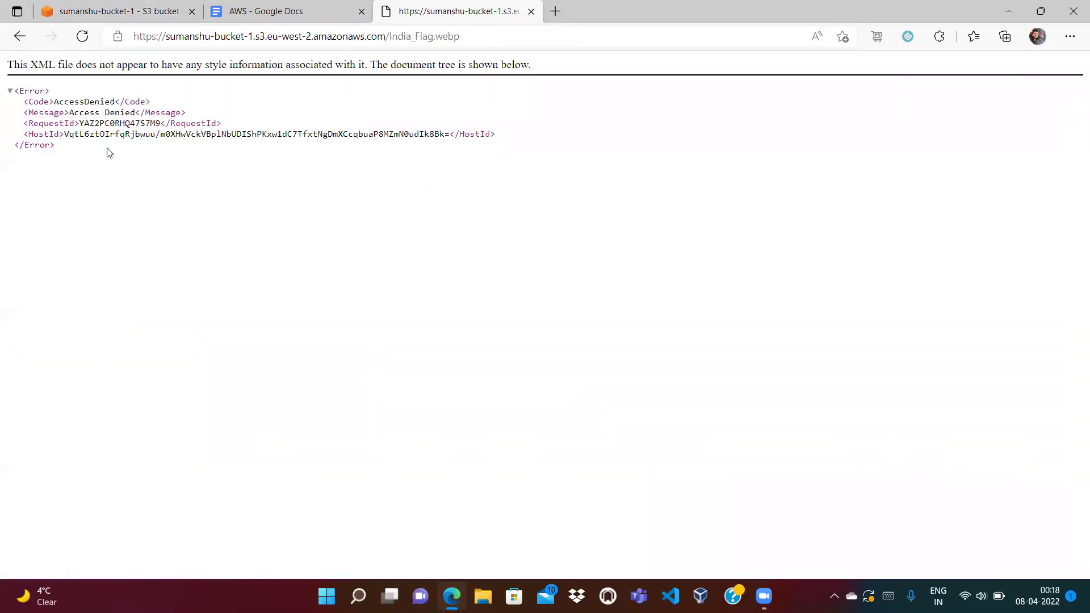
drag(74, 110, 130, 112)
click(234, 185)
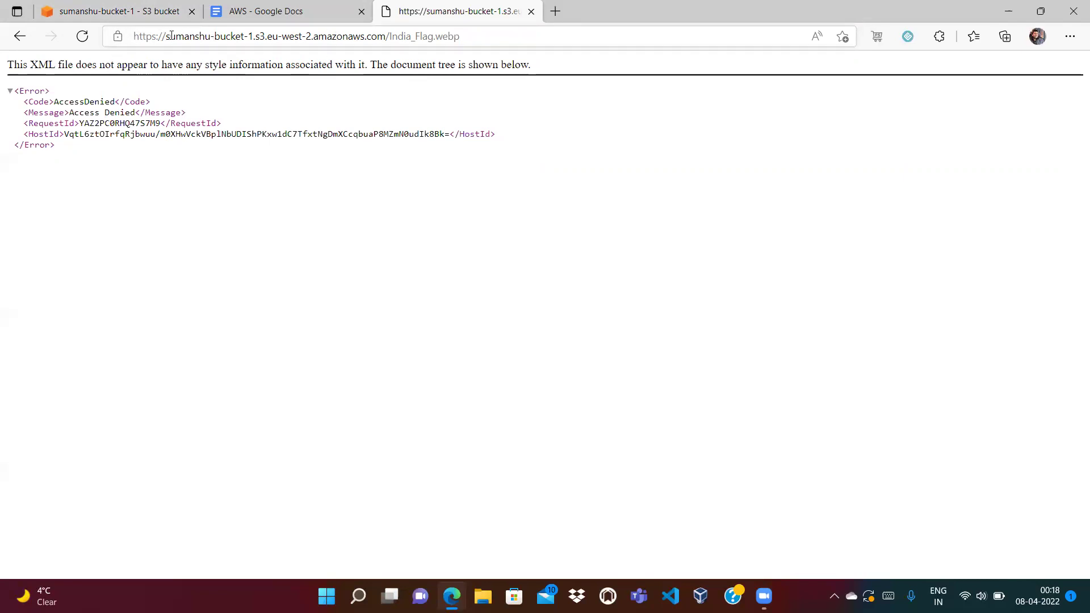
double_click(388, 30)
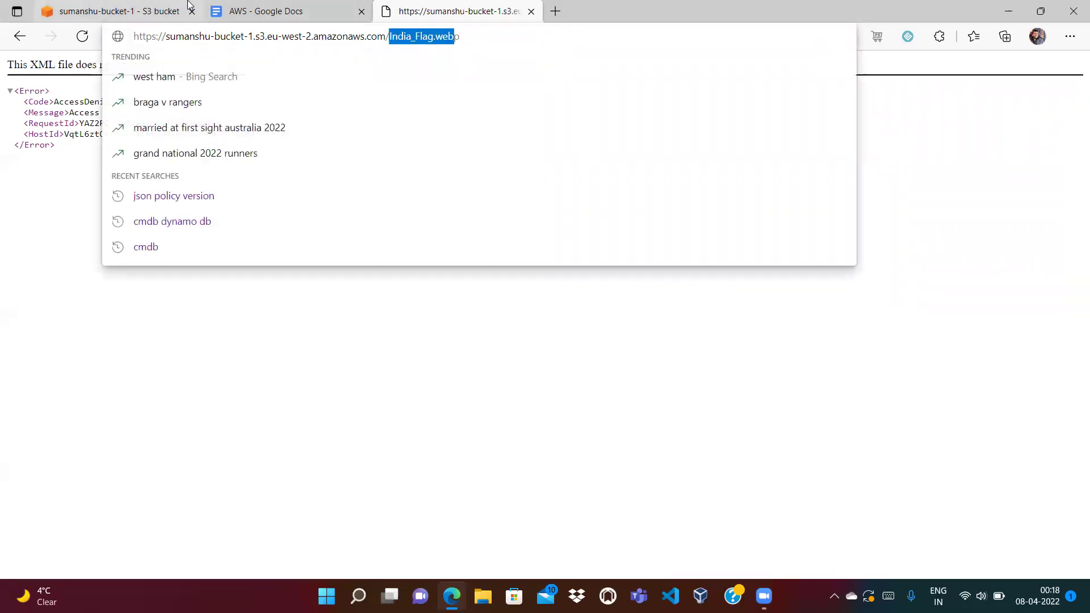
click(119, 11)
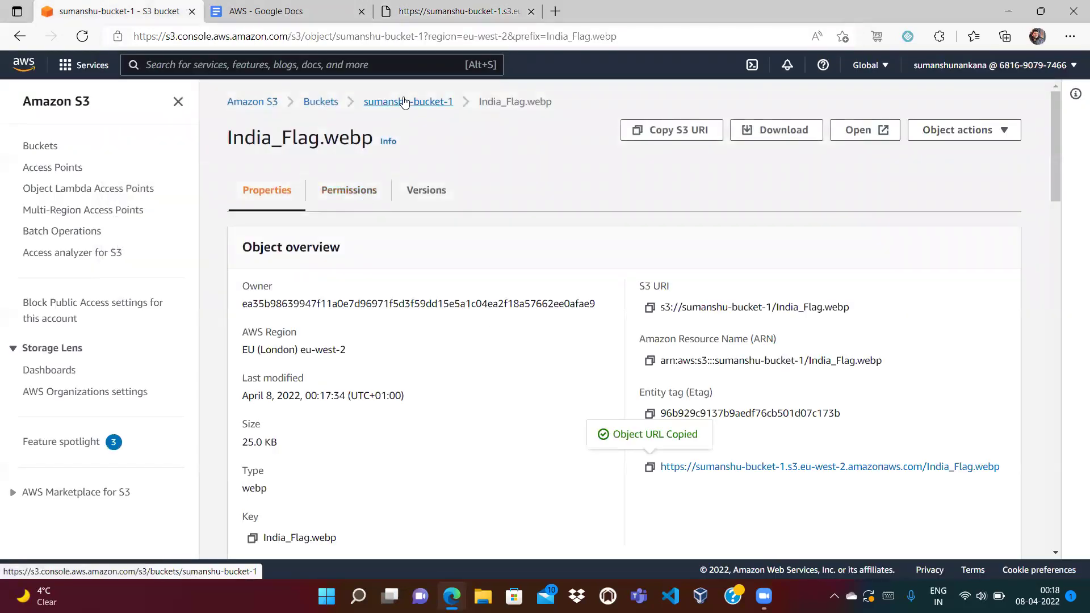
click(404, 101)
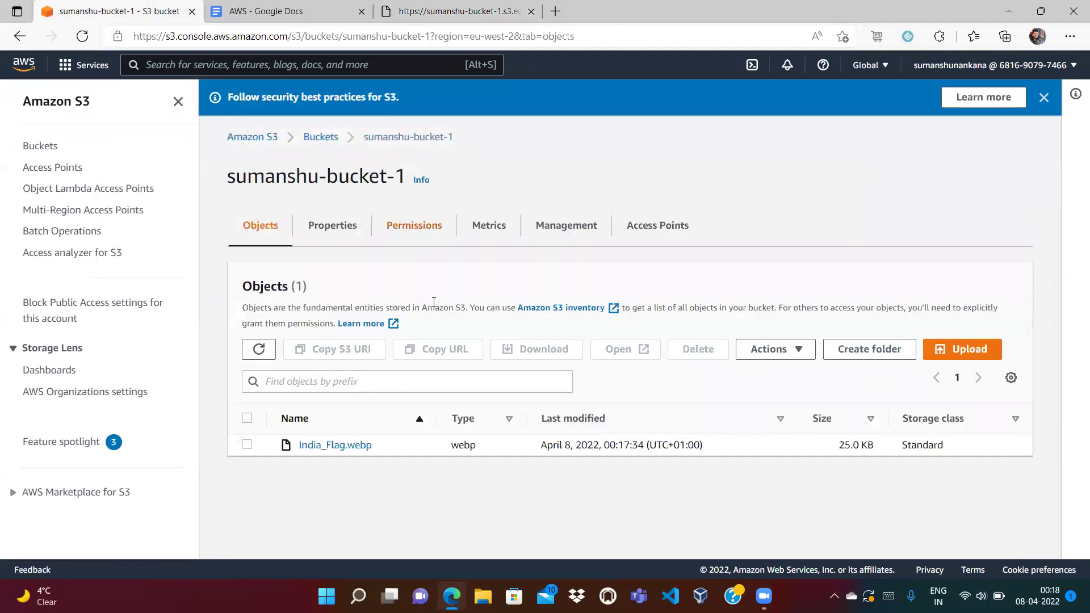
Compare the General Public (Anonymous Users) note with the AccessDenied response at the object URL.
click(241, 4)
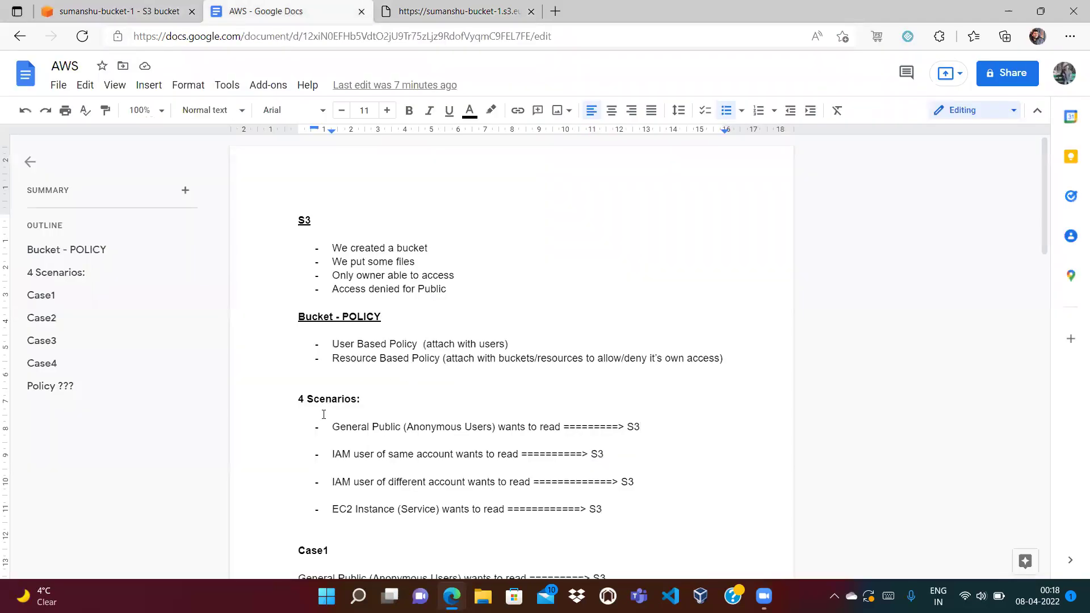
drag(348, 427, 492, 429)
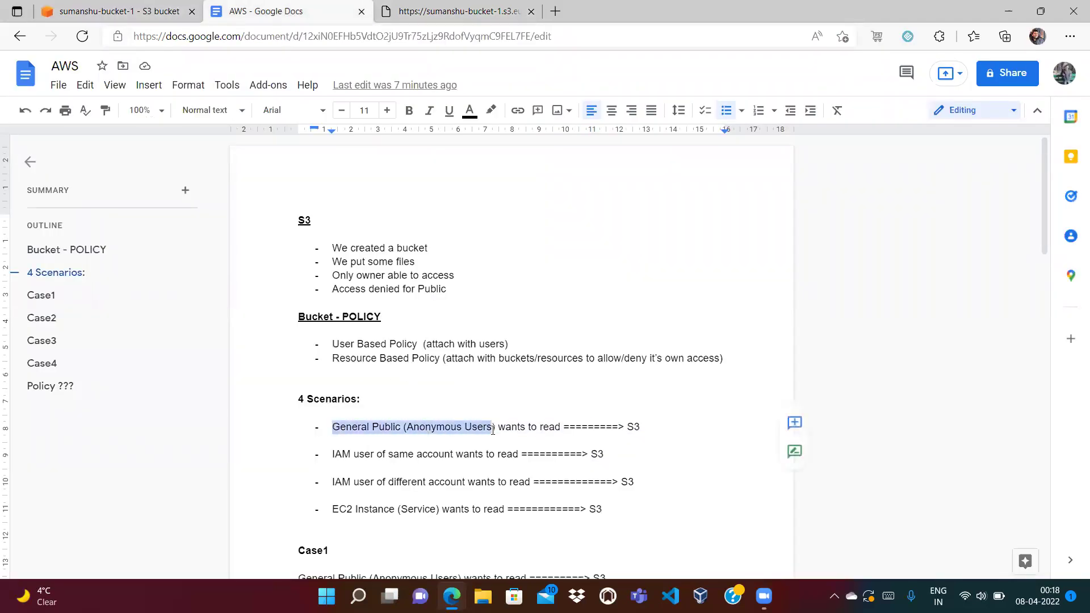
click(469, 11)
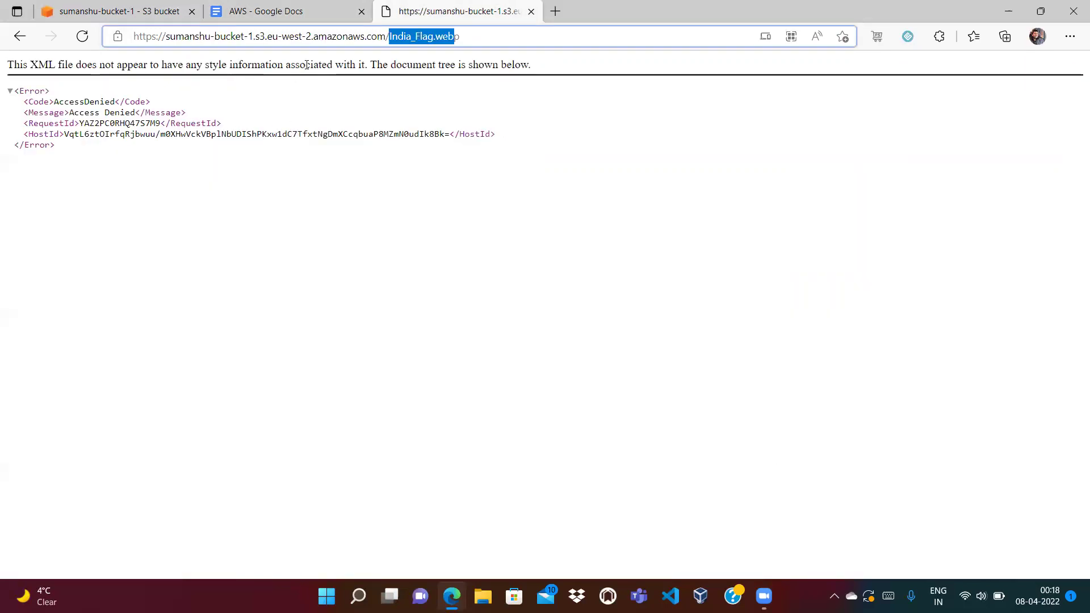
click(221, 115)
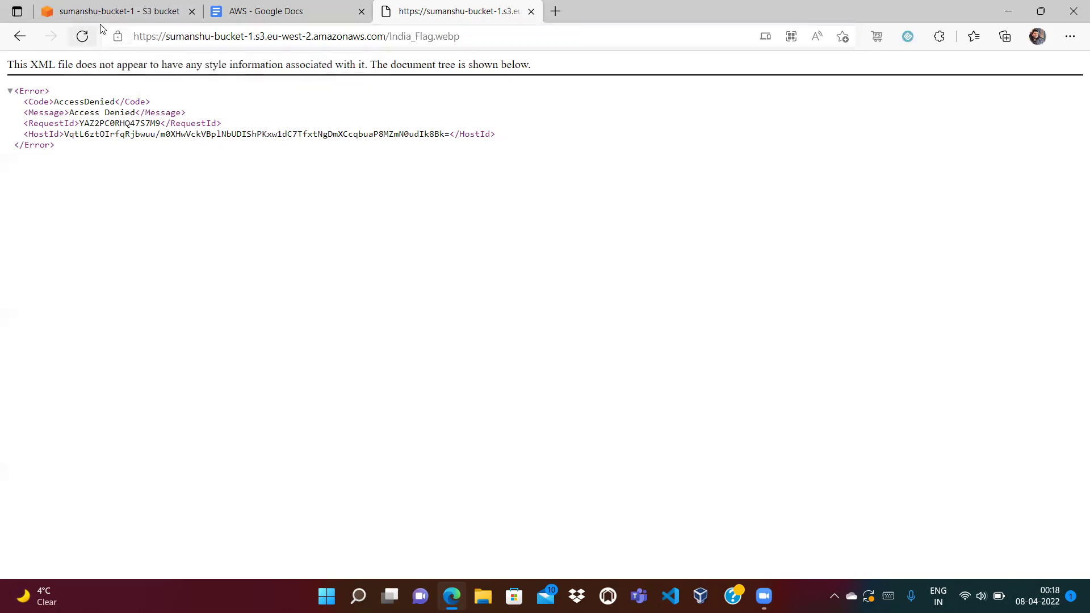
drag(133, 35, 476, 55)
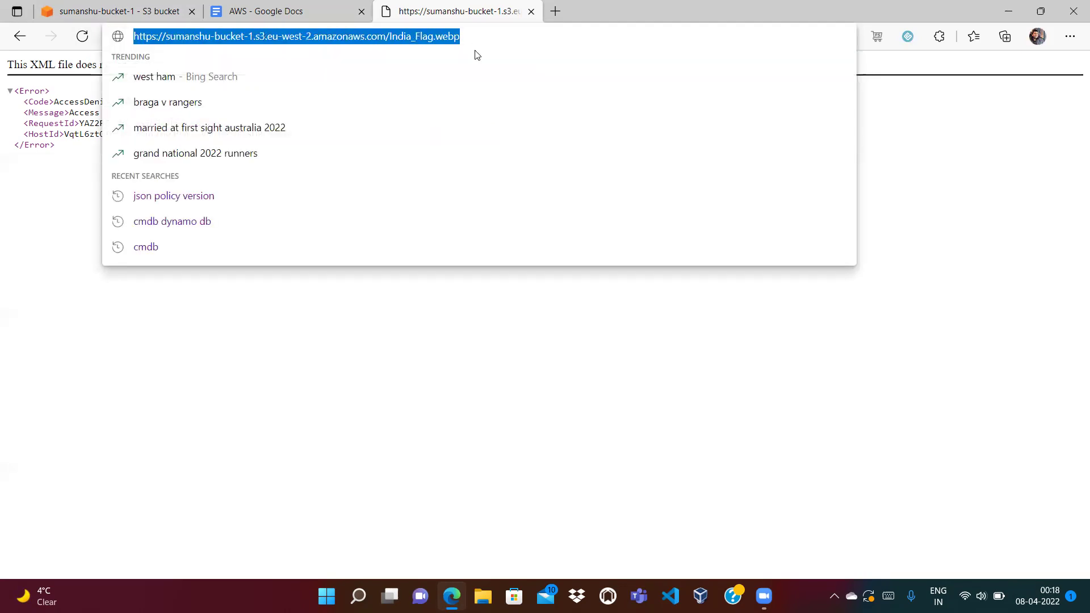
click(428, 372)
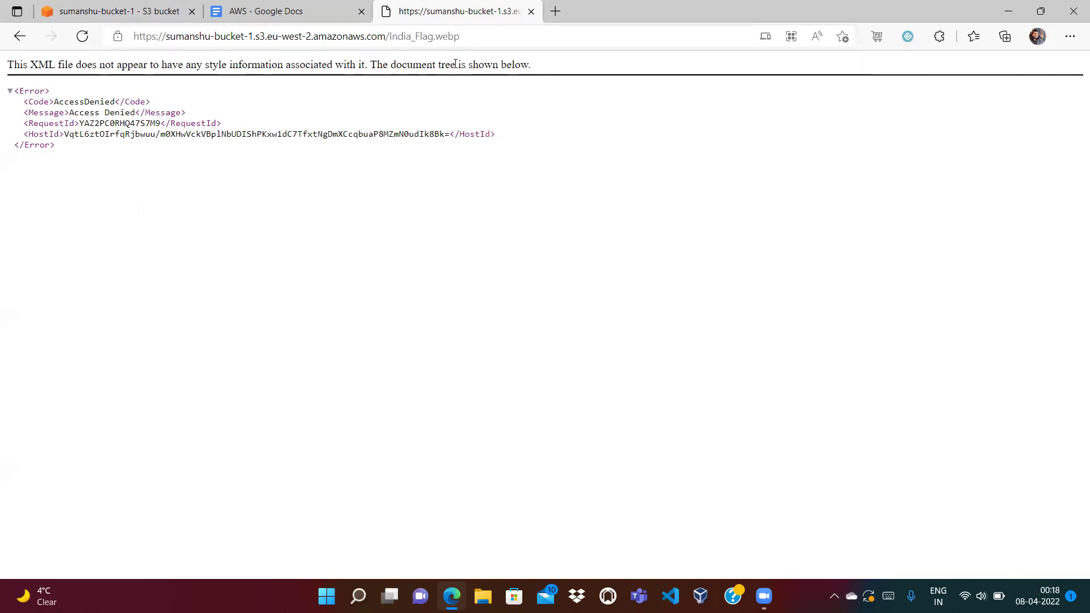
click(150, 12)
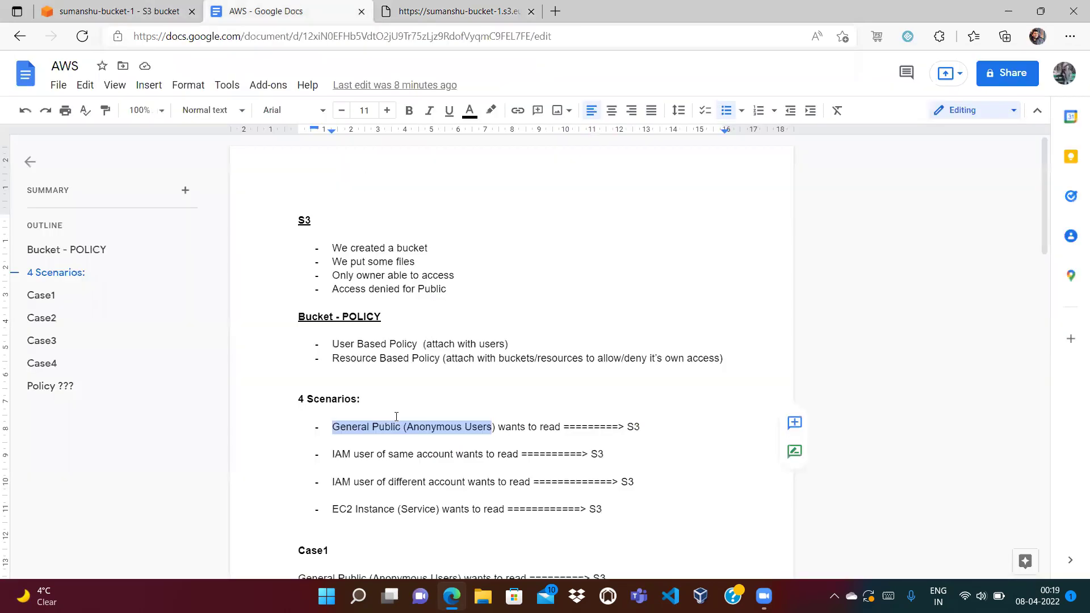
Highlight 'General Public' and 'S3' in the first access scenario of the notes.
click(363, 430)
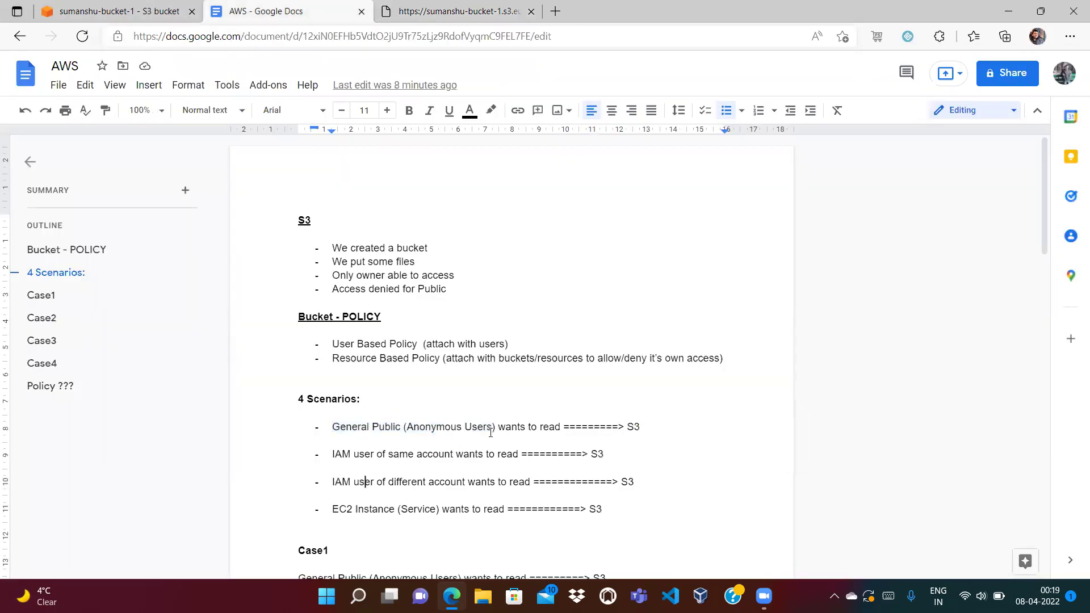
key(Down)
key(Down)
key(Down)
key(Down)
key(Down)
key(Down)
key(Down)
key(Down)
key(Down)
key(Down)
key(Down)
key(Down)
key(Down)
key(Down)
key(Down)
key(Down)
key(Down)
key(Down)
key(Down)
key(Down)
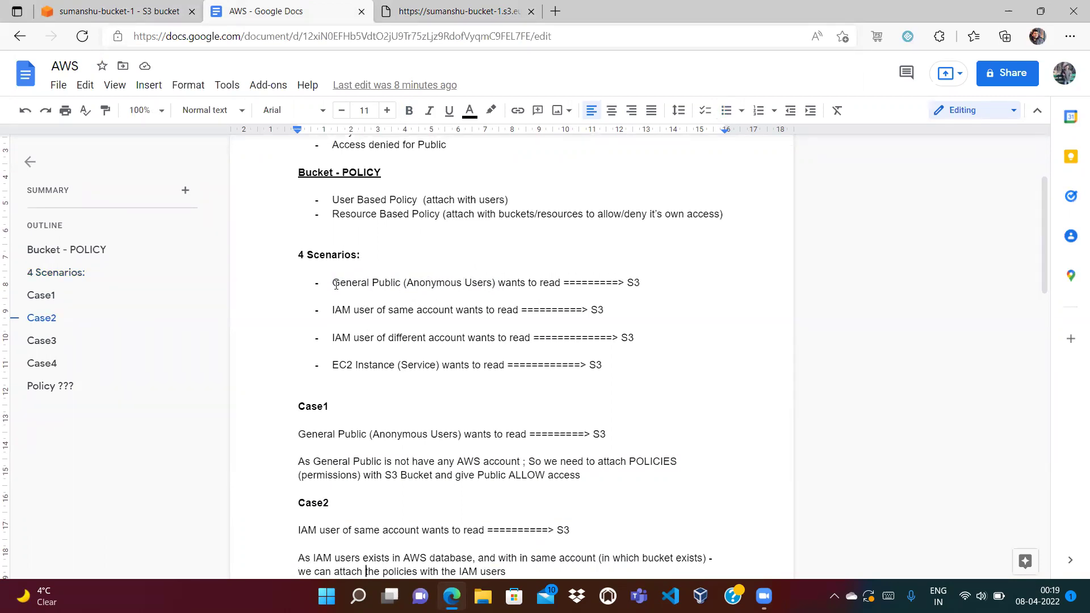
drag(334, 283, 397, 282)
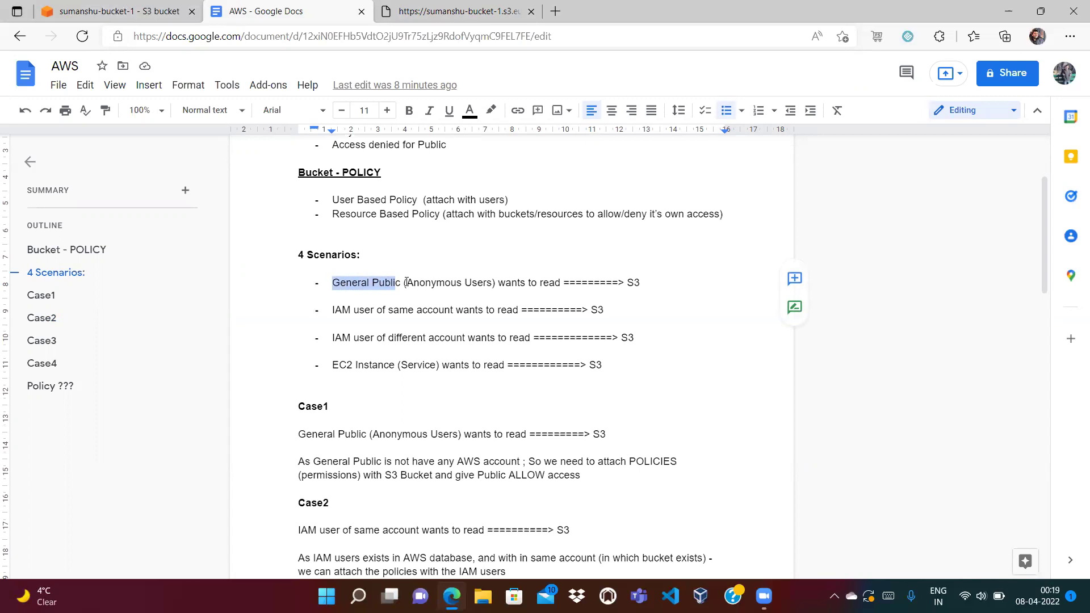
click(526, 309)
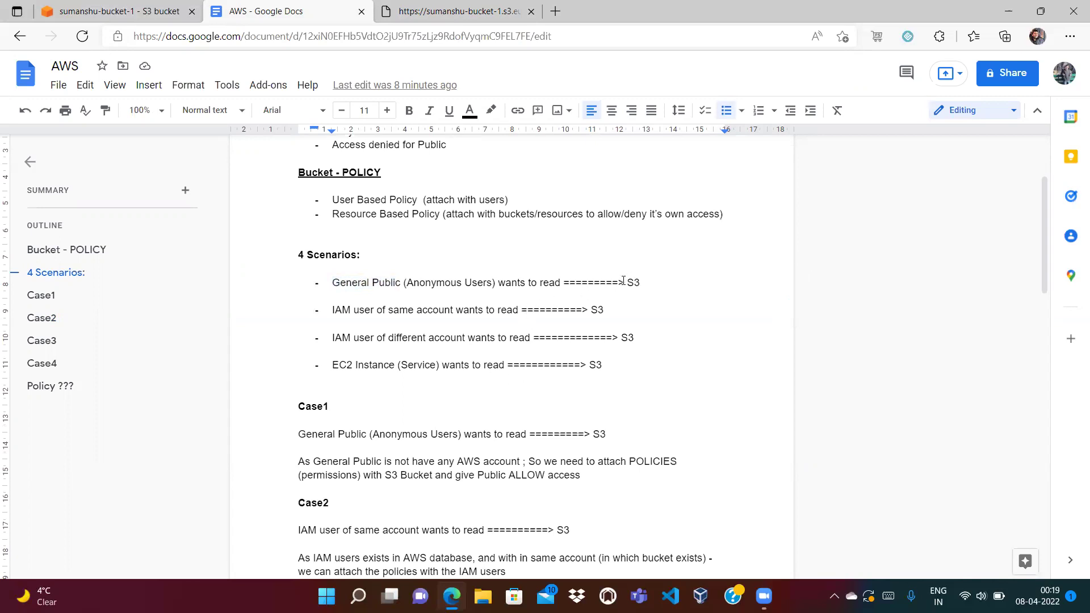
drag(623, 281, 645, 278)
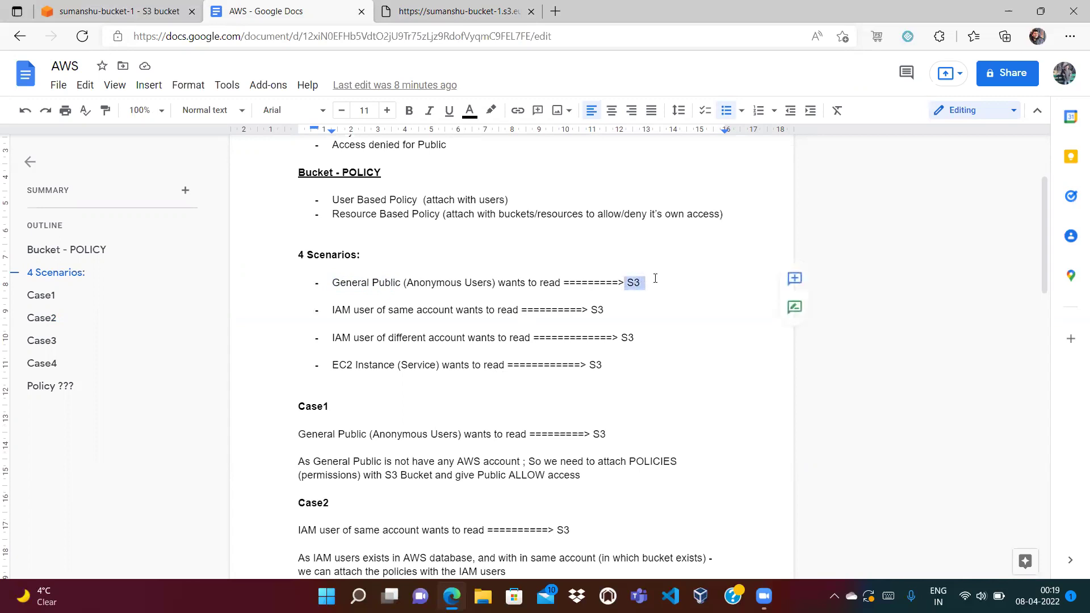
click(302, 271)
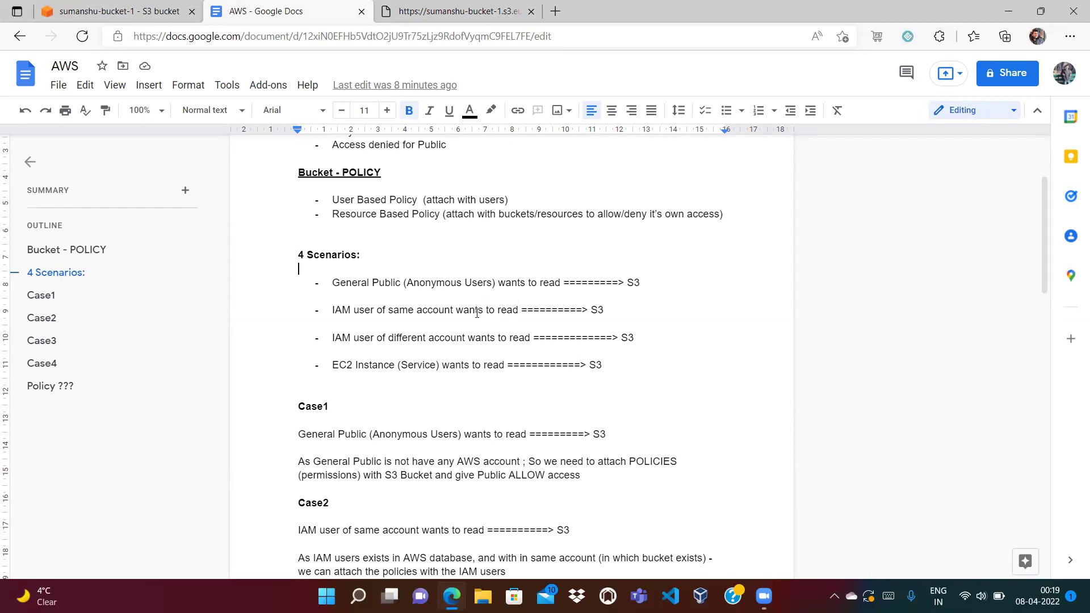
double_click(632, 283)
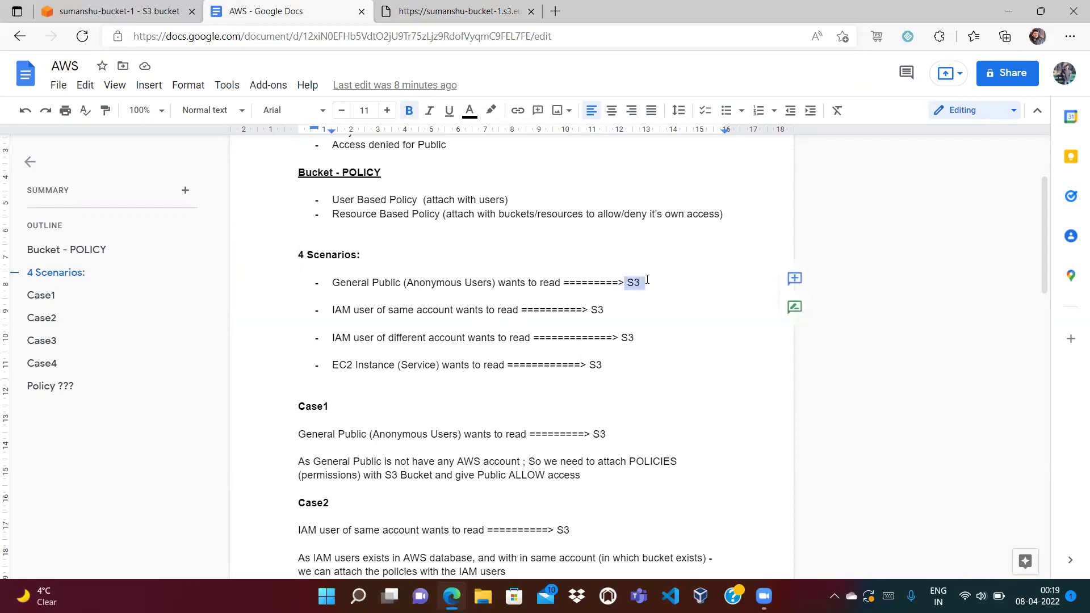
click(647, 284)
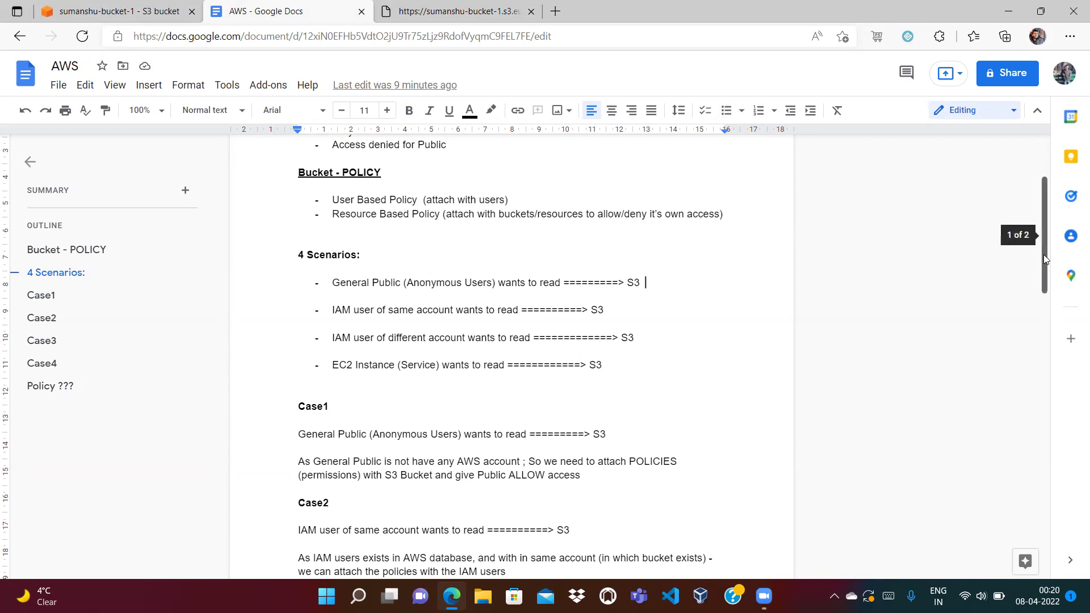
Scroll down and highlight 'IAM', 'same' and 'account' in the second scenario.
drag(1043, 255, 1048, 286)
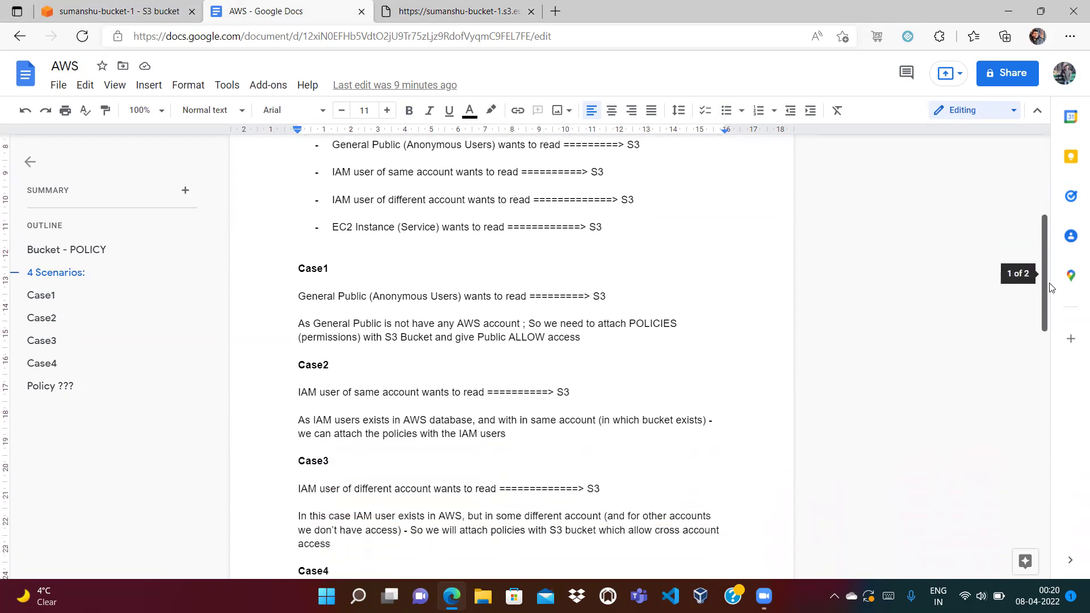
double_click(334, 171)
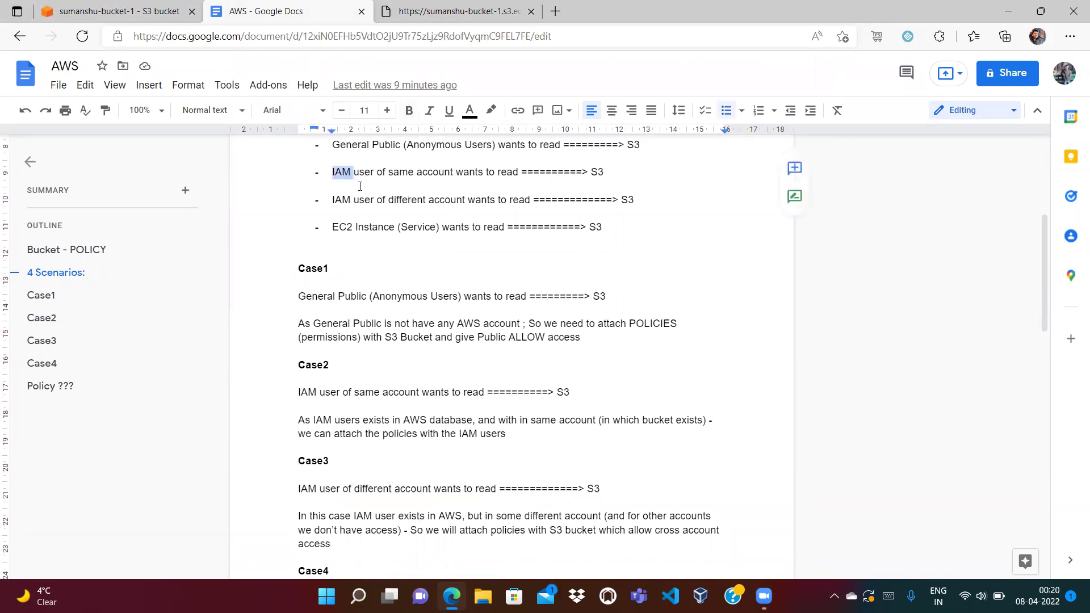
double_click(400, 171)
double_click(437, 172)
Check the account details menu on the S3 bucket page, then return to the Docs notes.
click(122, 12)
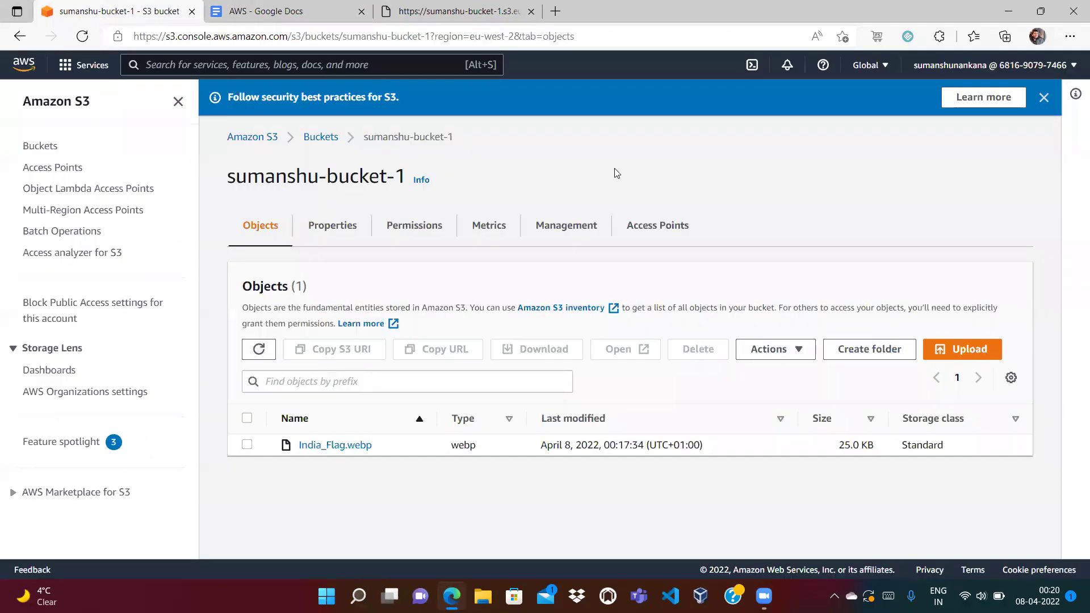
click(990, 65)
click(635, 170)
click(312, 8)
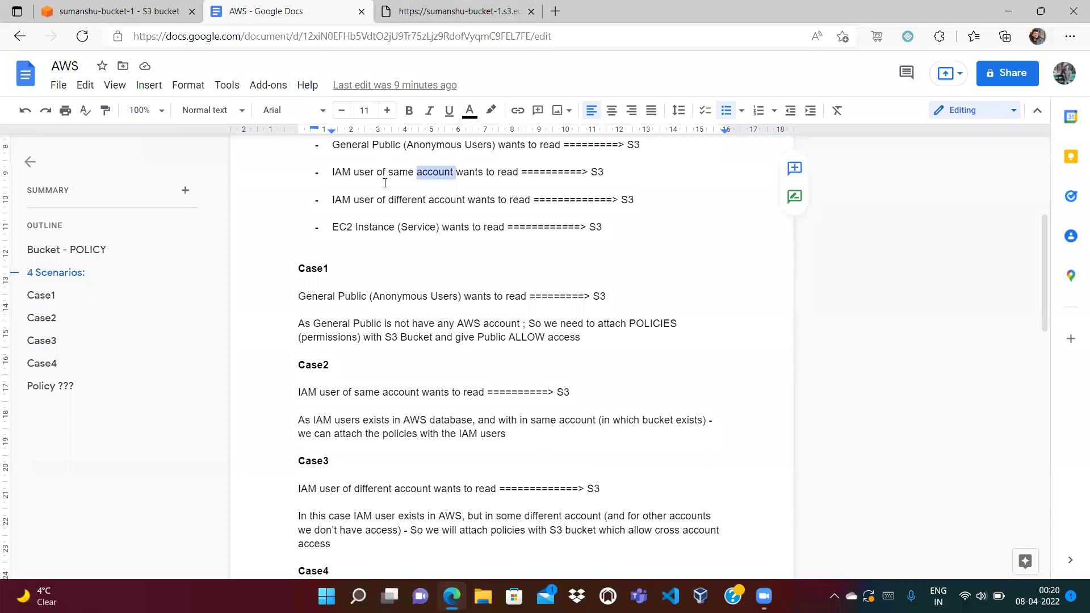
click(195, 6)
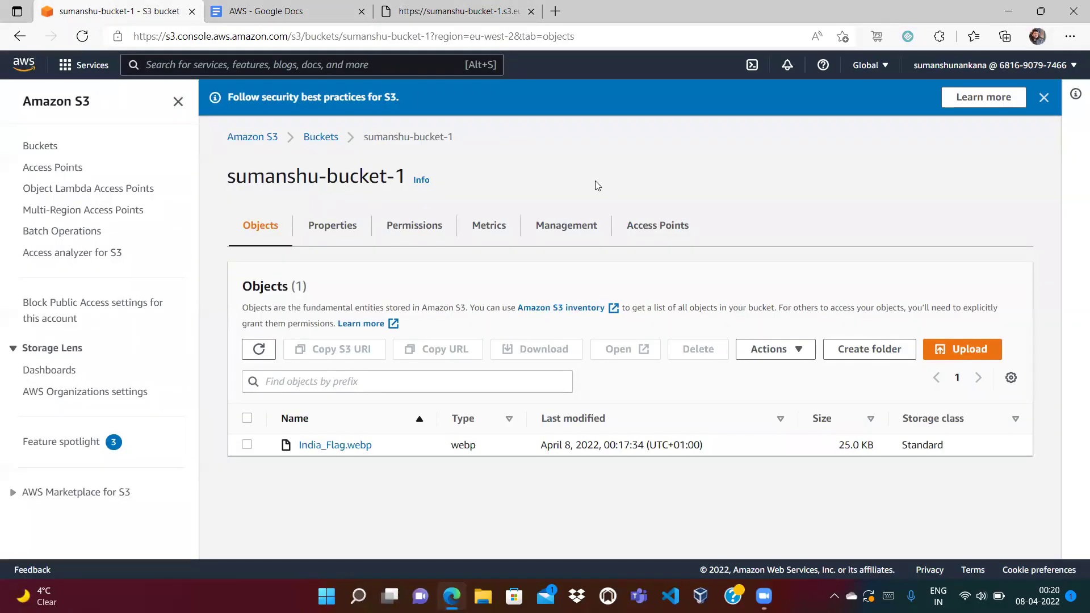
click(963, 66)
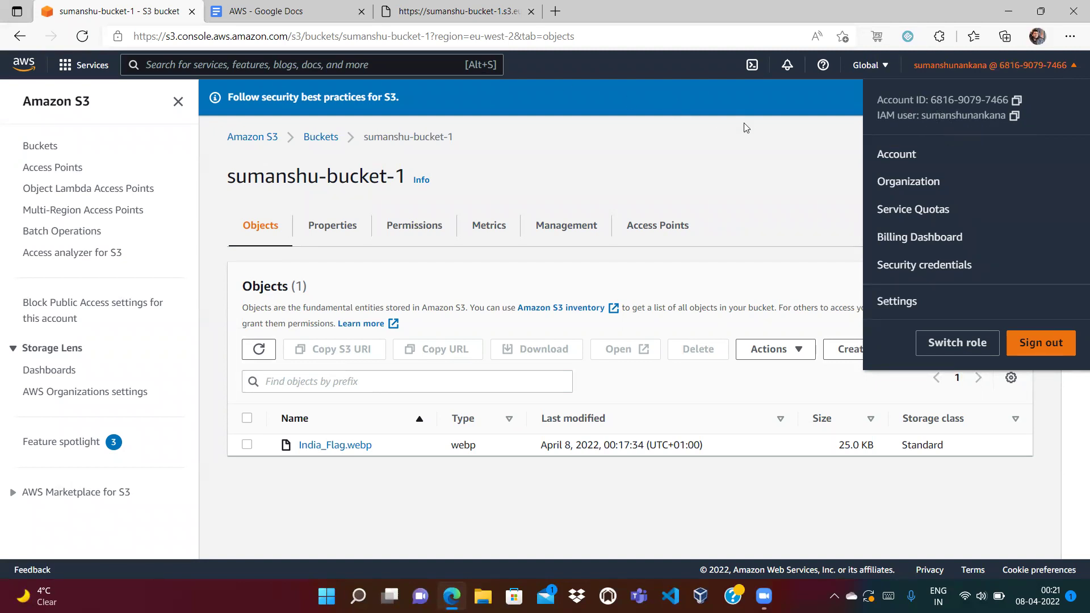
click(430, 7)
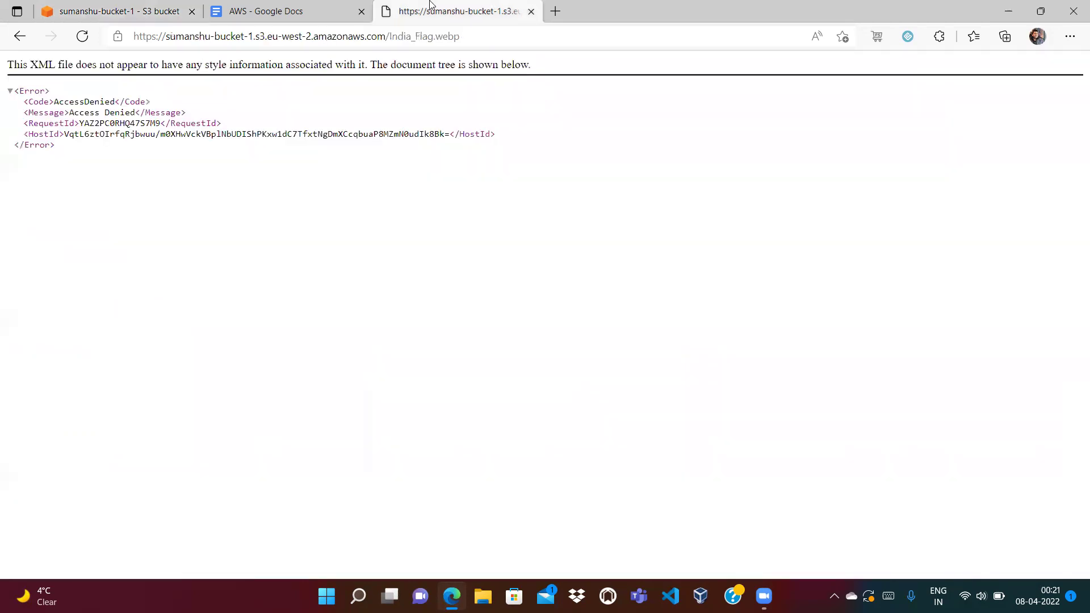
click(287, 6)
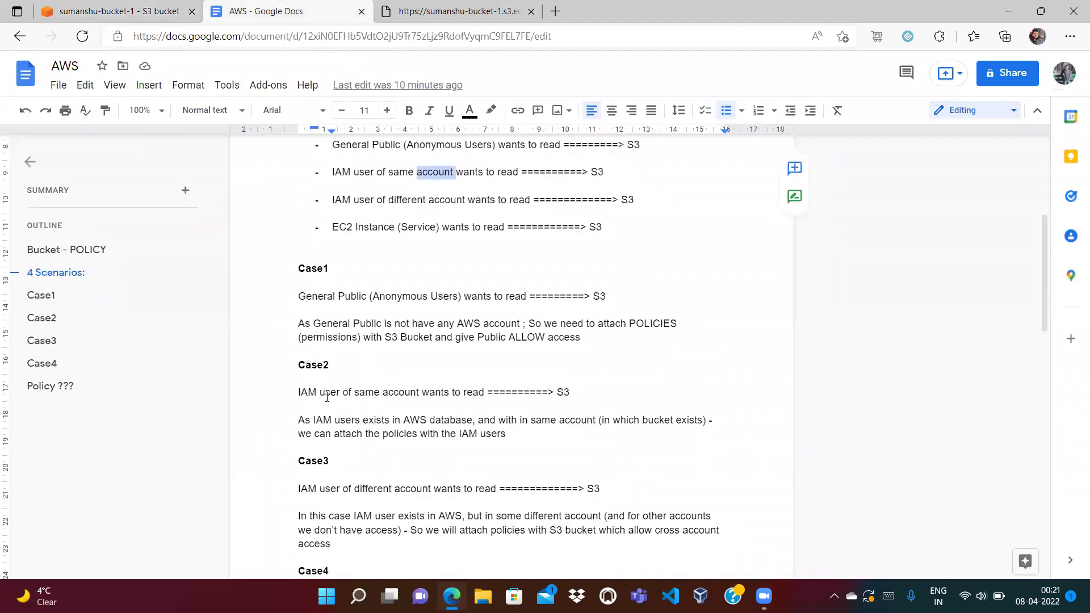
Highlight IAM, S3 and 'As IAM' in the Case2 explanation of the AWS notes.
drag(296, 391, 321, 394)
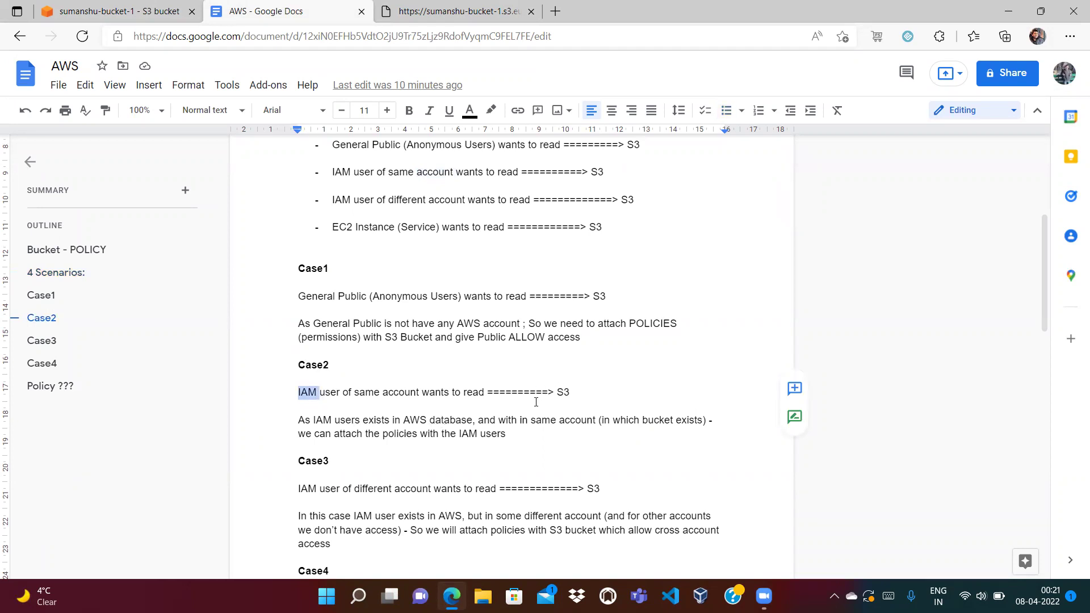
drag(556, 392, 582, 389)
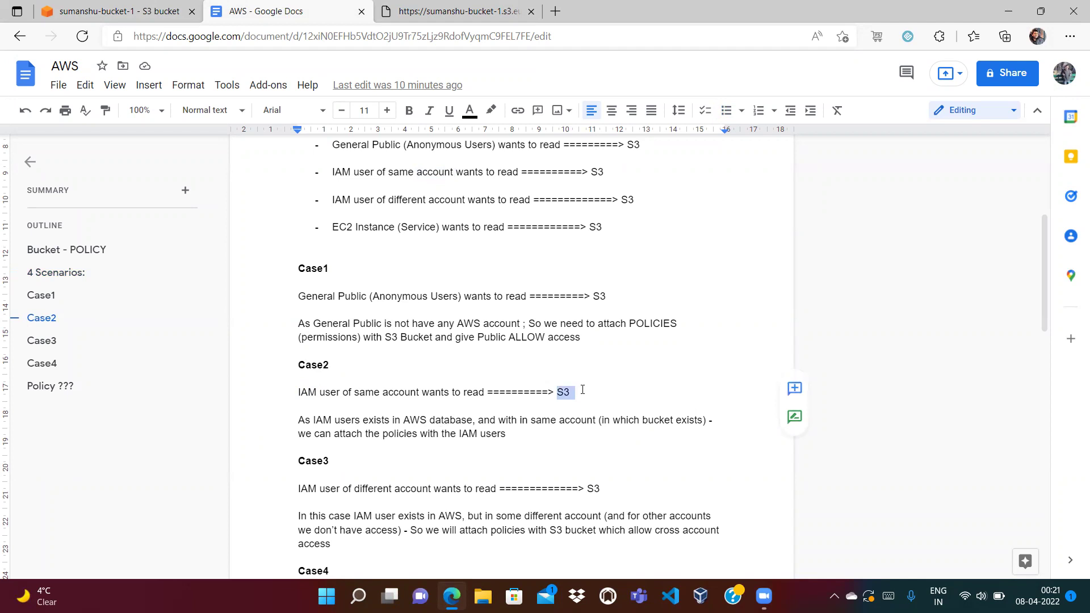
click(468, 433)
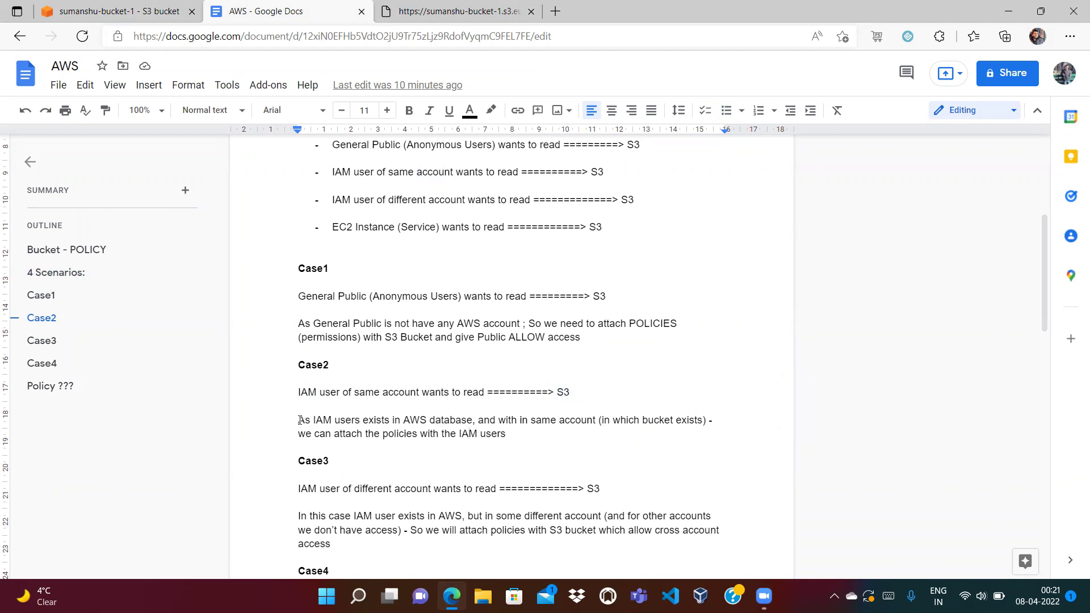
drag(300, 420, 331, 420)
click(393, 438)
right_click(1051, 187)
scroll(469, 230, up, 3)
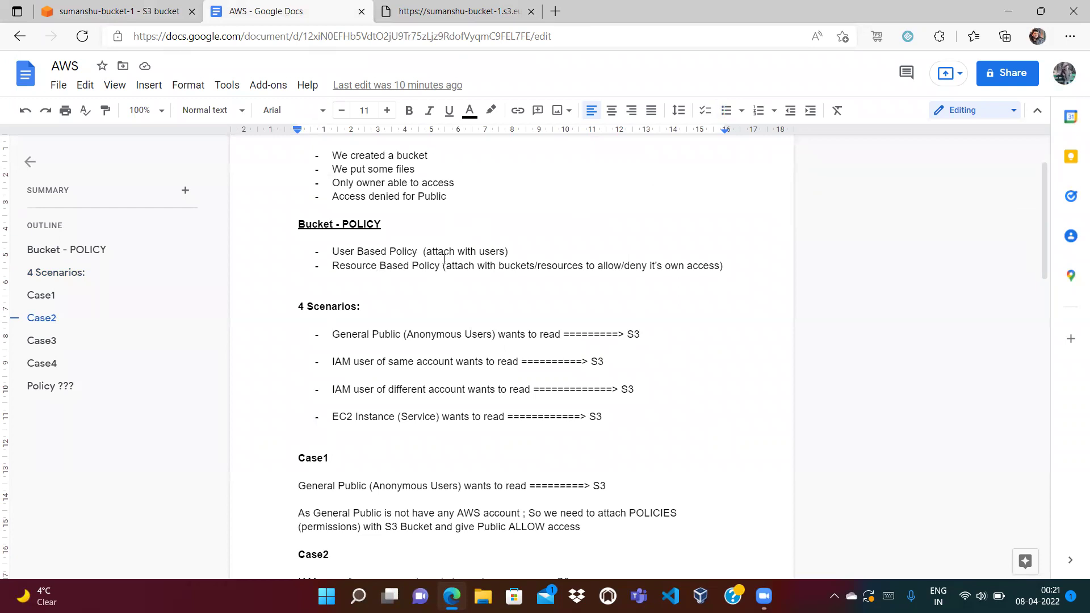
Pick out the User Based Policy, Resource Based Policy and Case1 'General' wording.
double_click(483, 253)
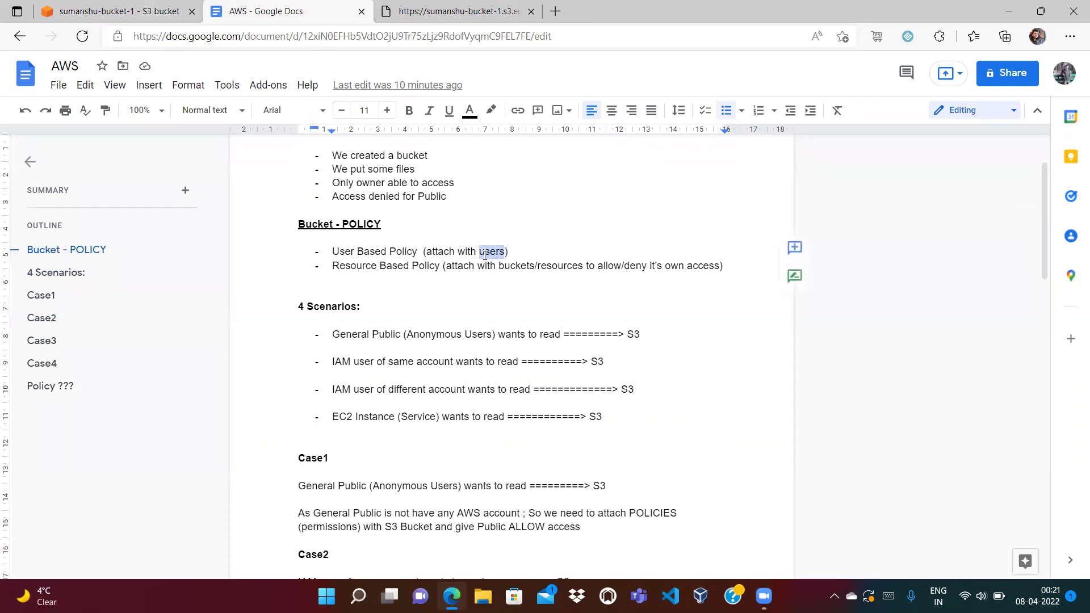
double_click(377, 261)
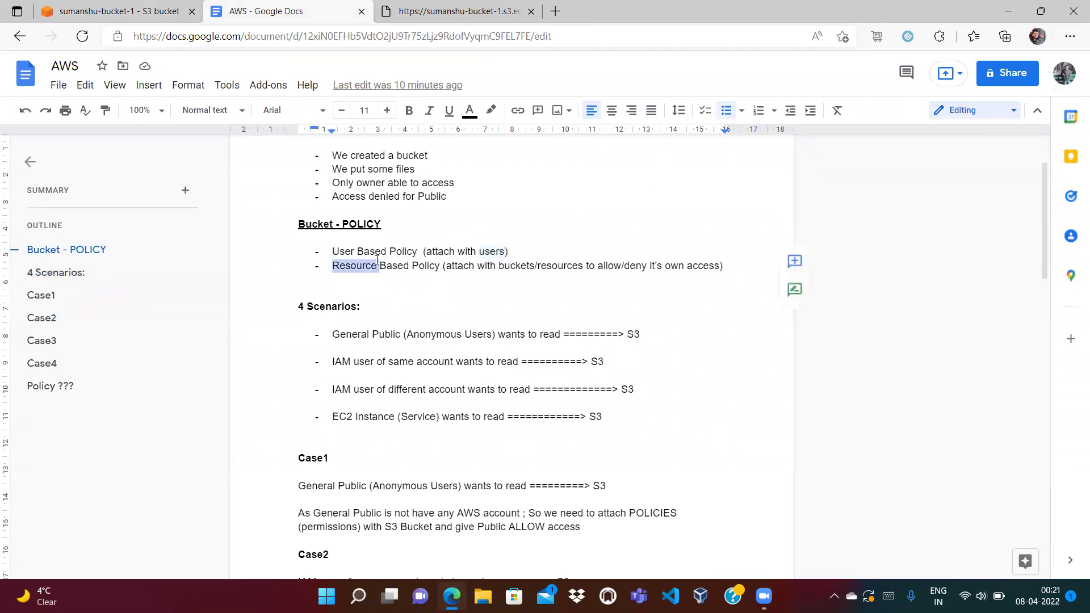
click(536, 276)
double_click(324, 485)
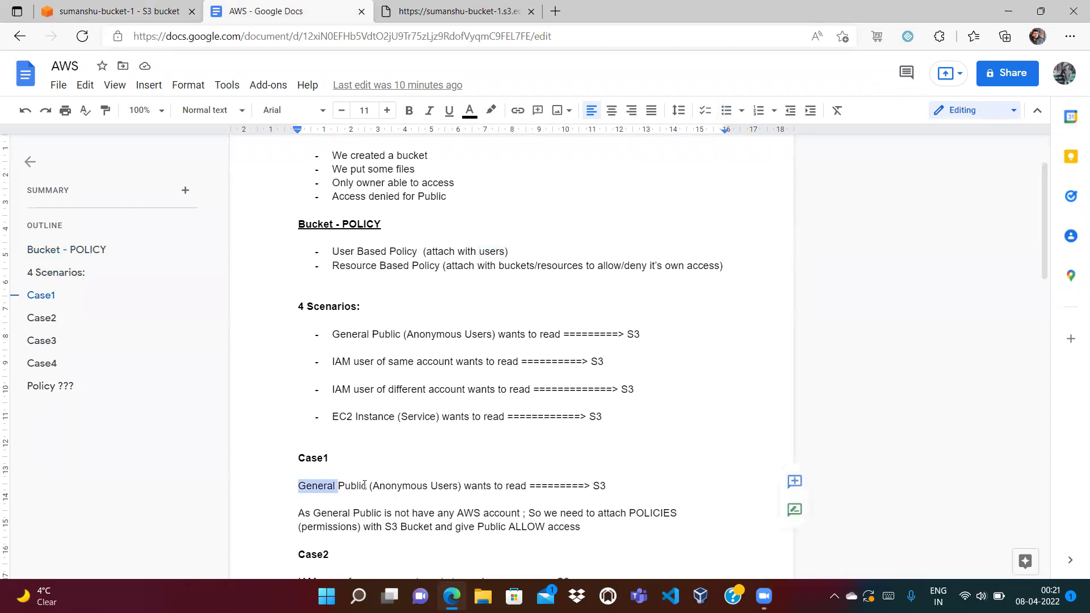
click(325, 498)
key(Down)
key(Down)
key(Down)
key(Down)
key(Down)
key(Down)
key(Down)
key(Down)
key(Down)
key(Down)
key(Down)
key(Down)
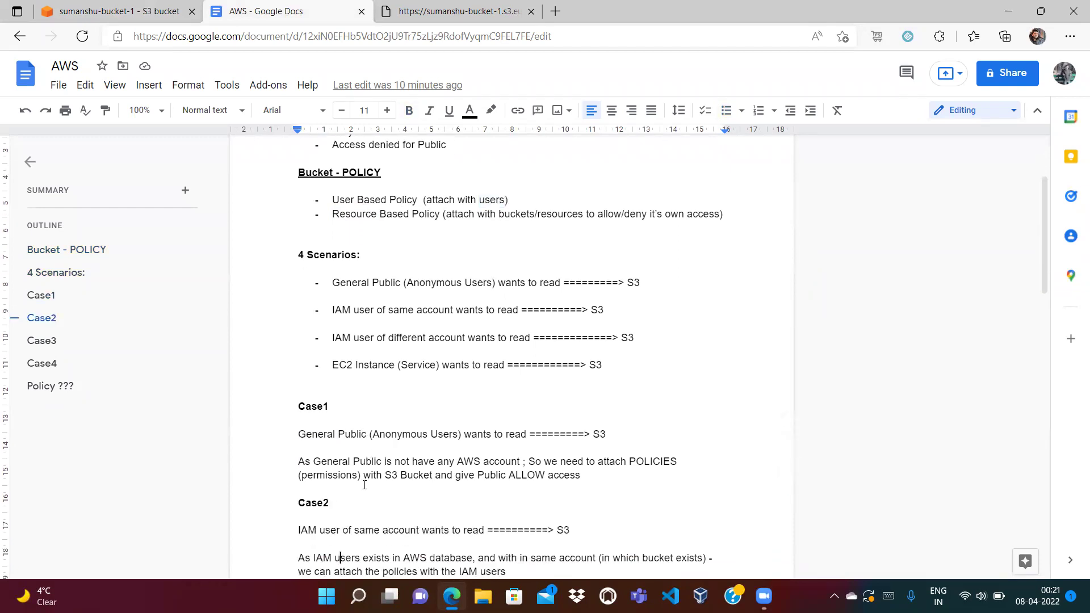
Re-read Case1 and Case2, selecting S3, IAM and account, then move down to Case3.
double_click(598, 379)
click(628, 380)
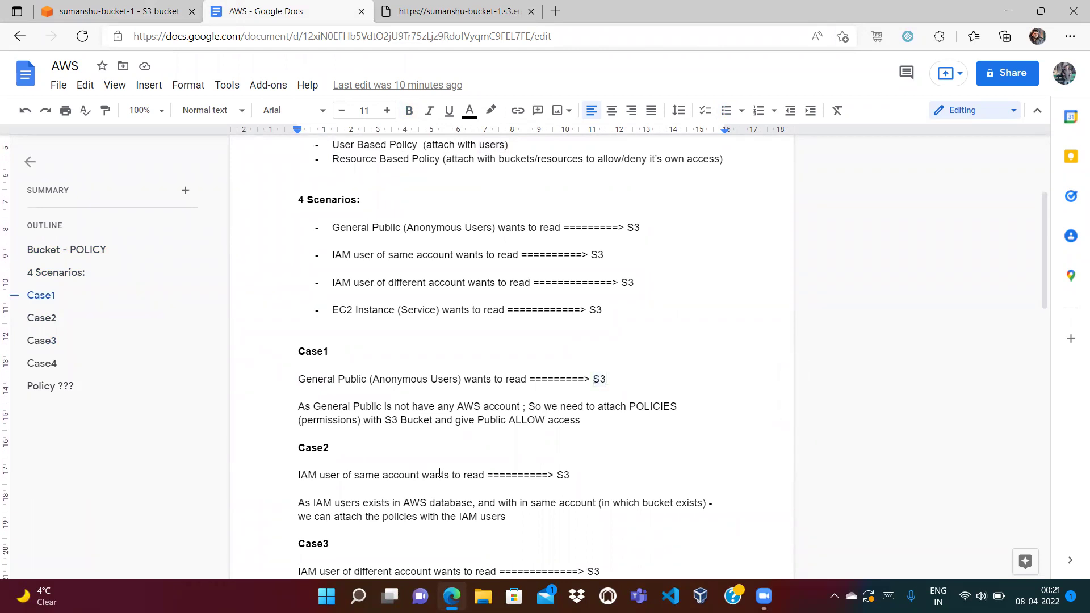
double_click(304, 476)
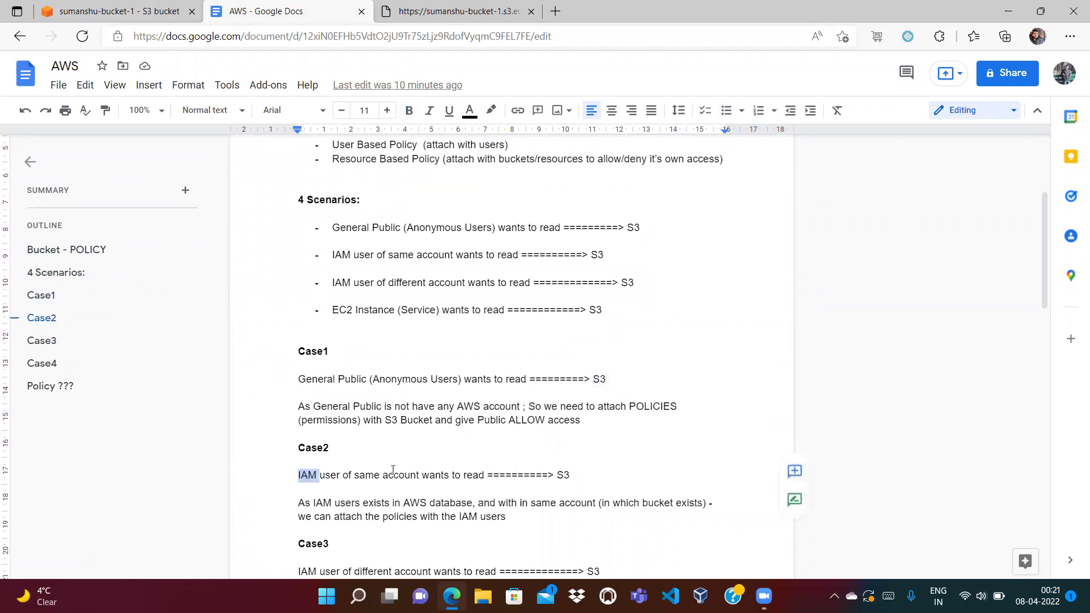
key(shift+Up)
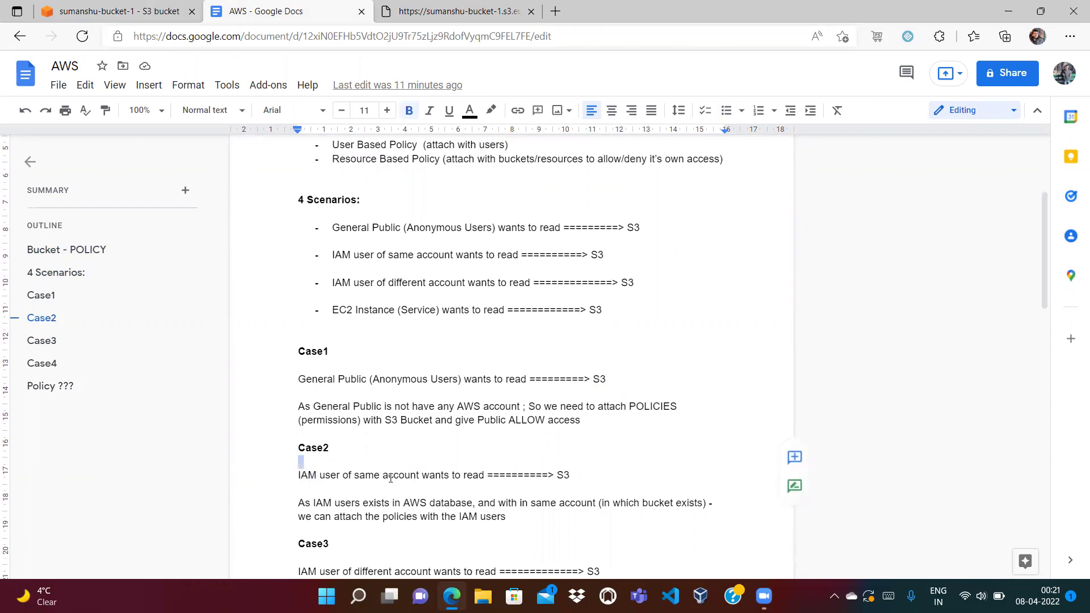
double_click(390, 475)
double_click(563, 475)
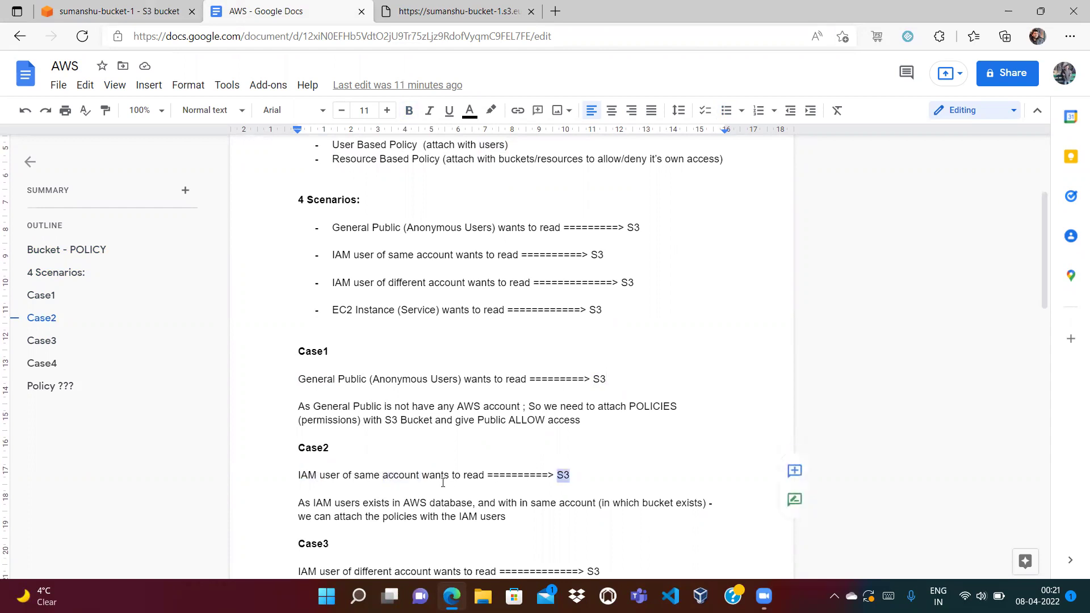
double_click(305, 475)
click(311, 481)
key(Down)
key(Down)
key(Down)
key(Down)
key(Down)
key(Down)
key(Down)
key(Down)
key(Down)
key(Down)
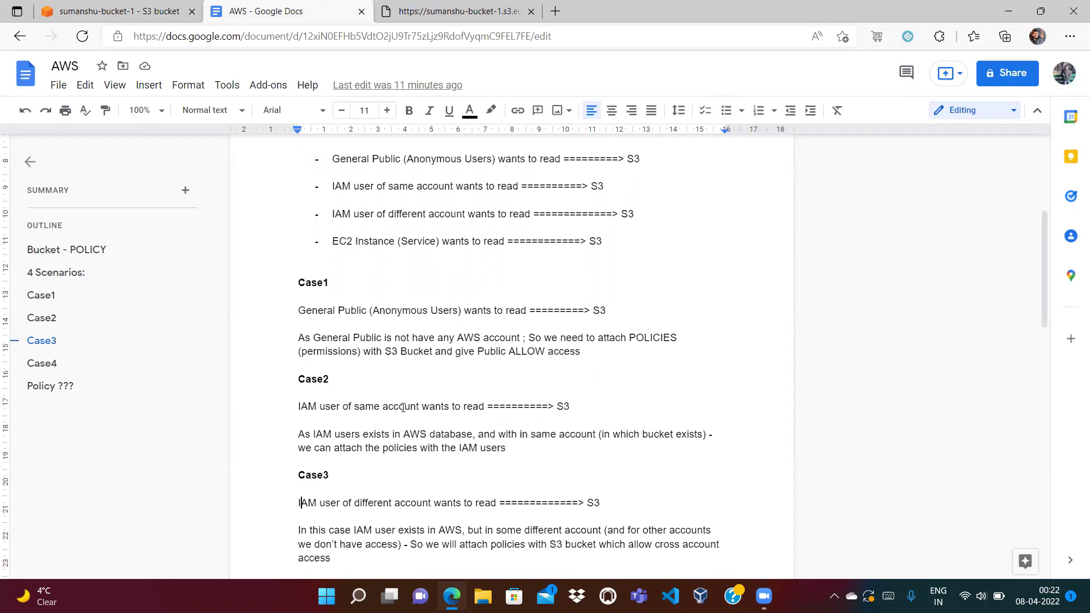
click(108, 8)
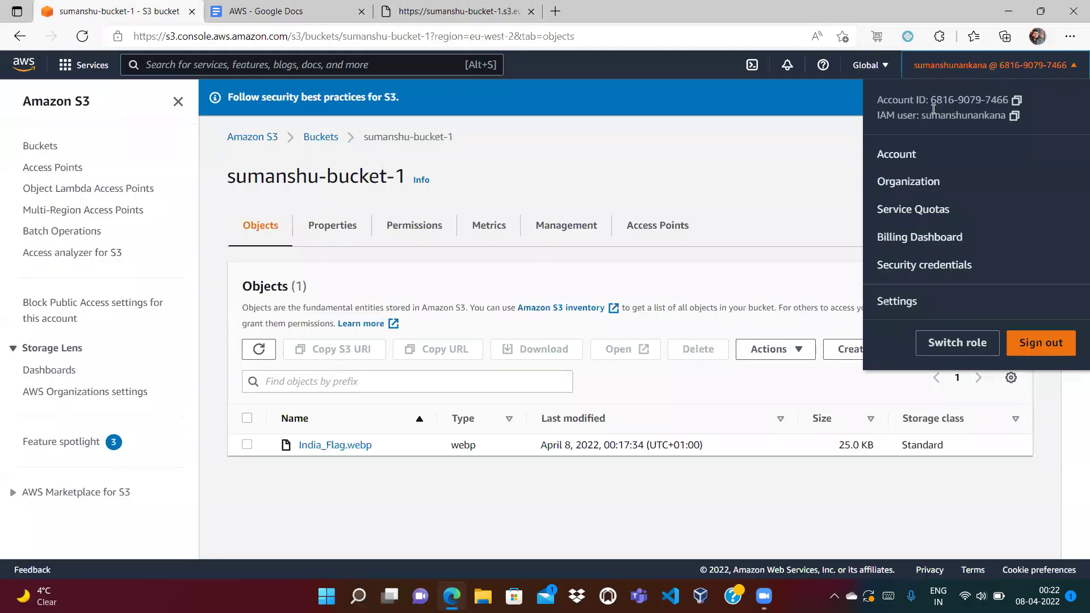
click(294, 6)
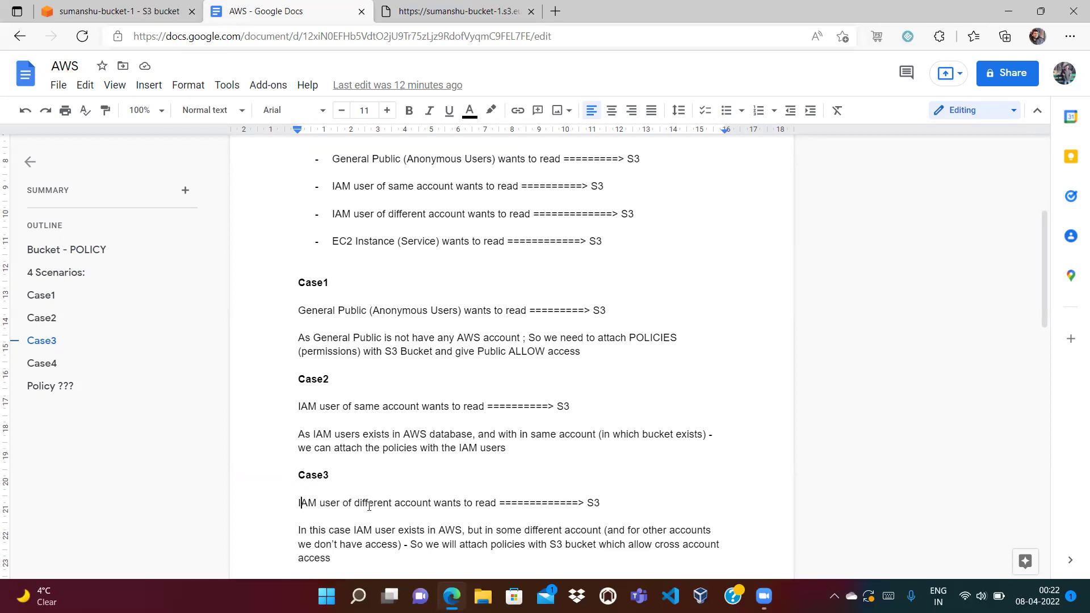
drag(584, 502, 608, 500)
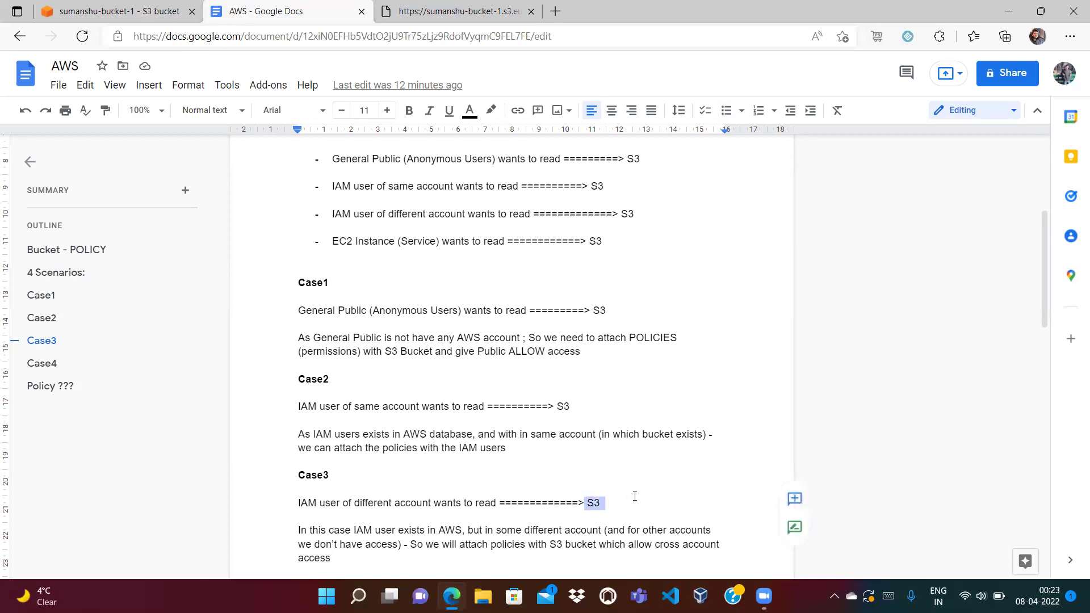
click(635, 496)
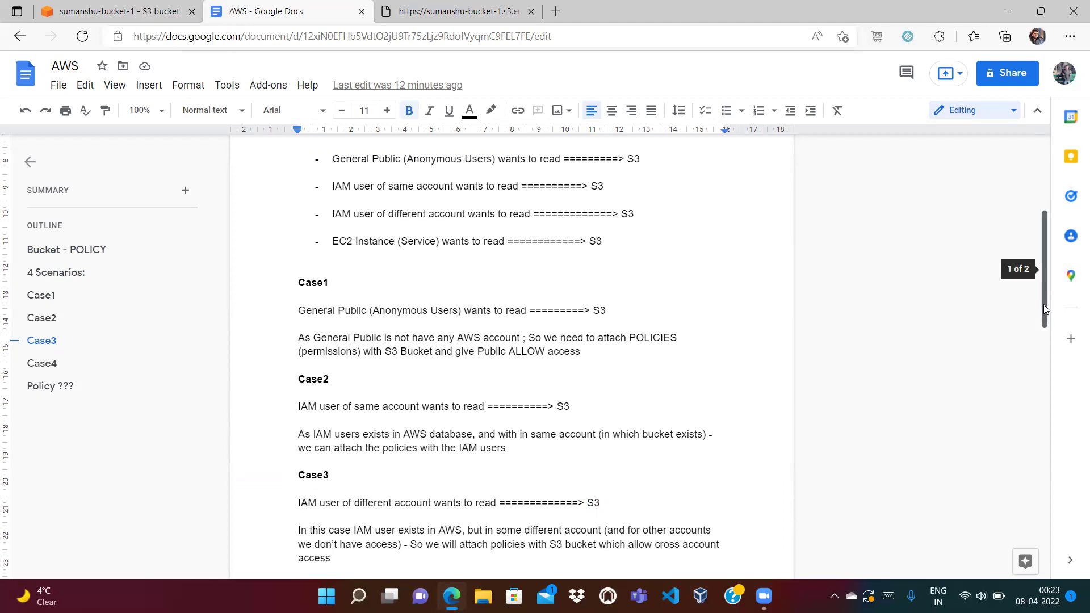
drag(1044, 309, 1038, 344)
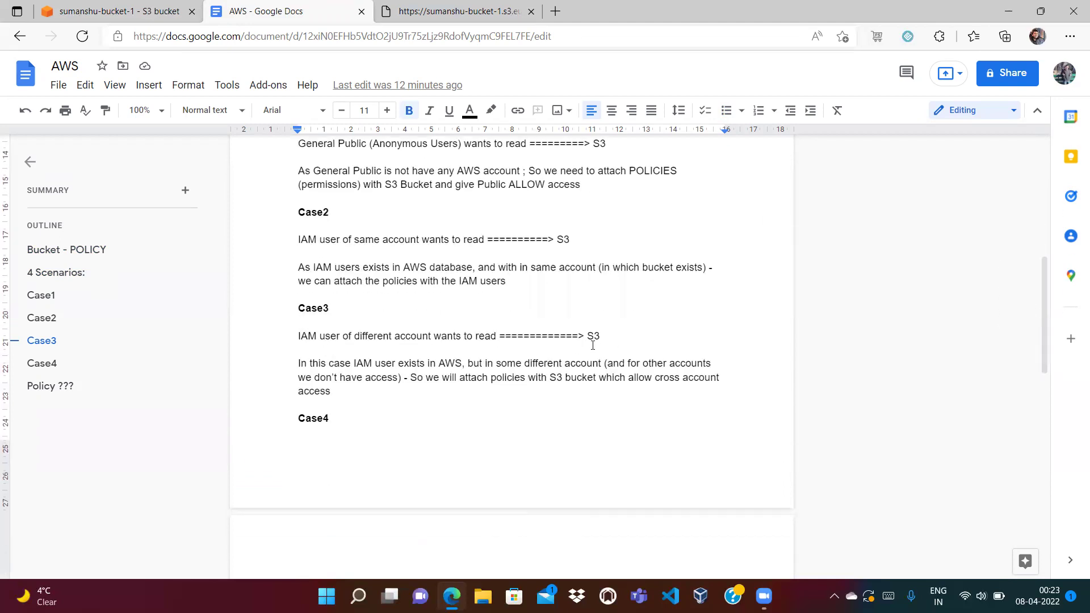
click(440, 404)
drag(1046, 354, 1045, 403)
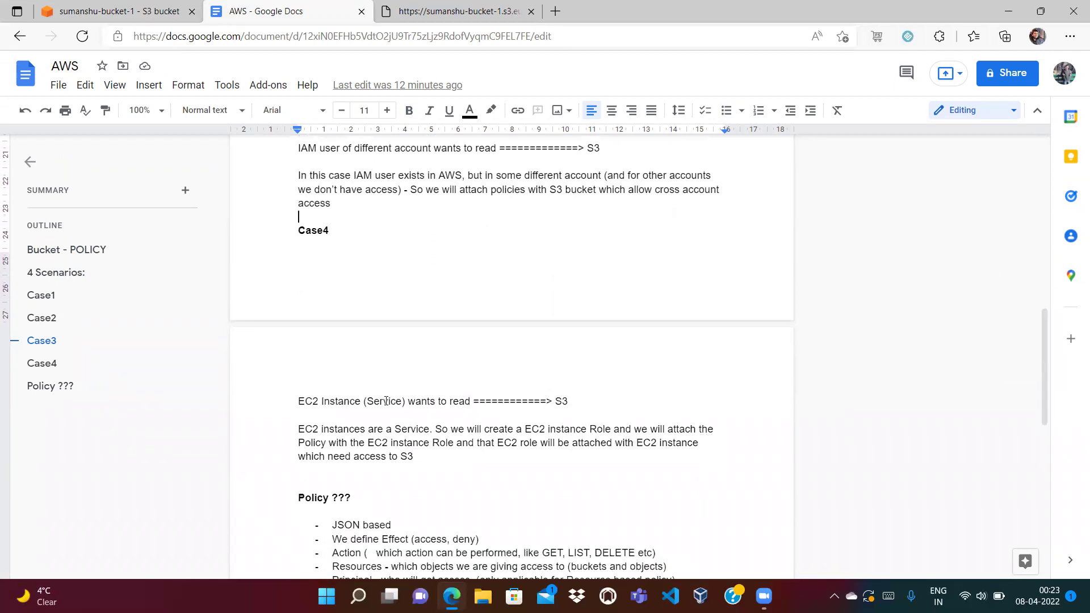
drag(295, 147, 345, 199)
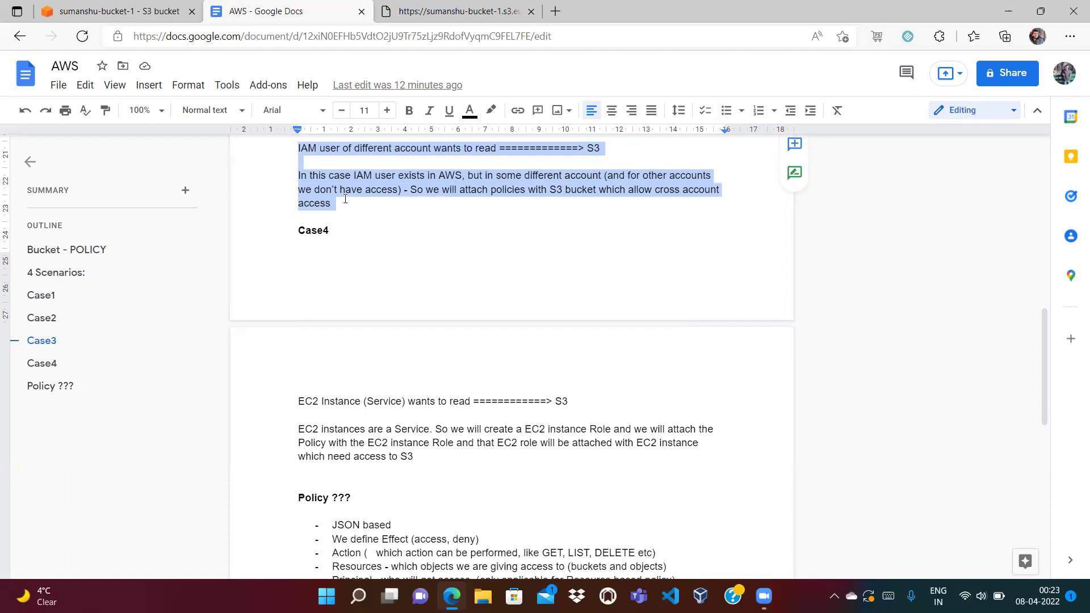
click(345, 199)
drag(638, 188, 659, 192)
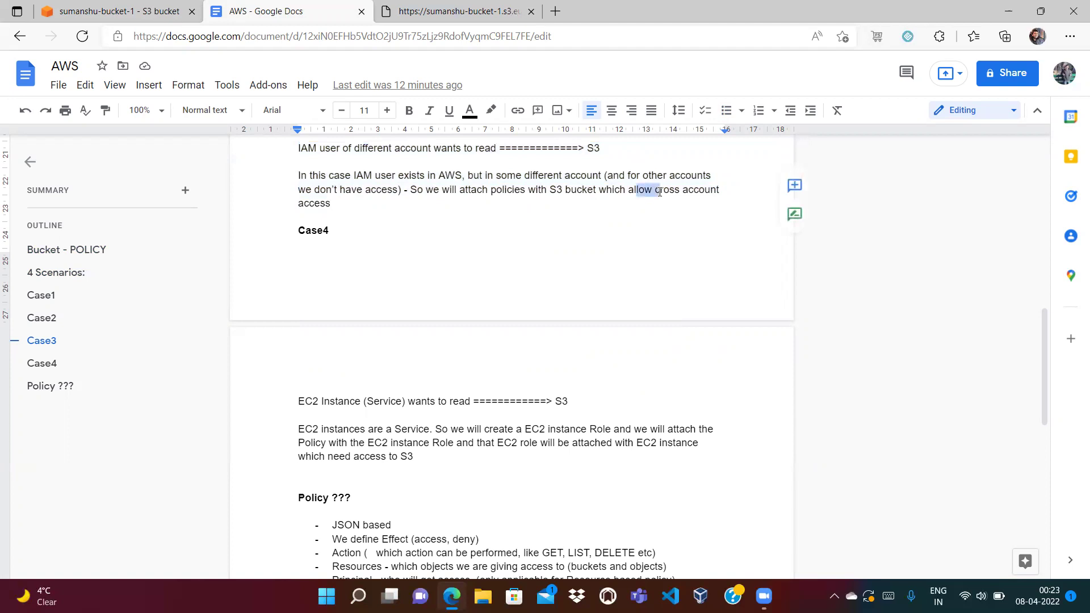
click(536, 216)
click(572, 401)
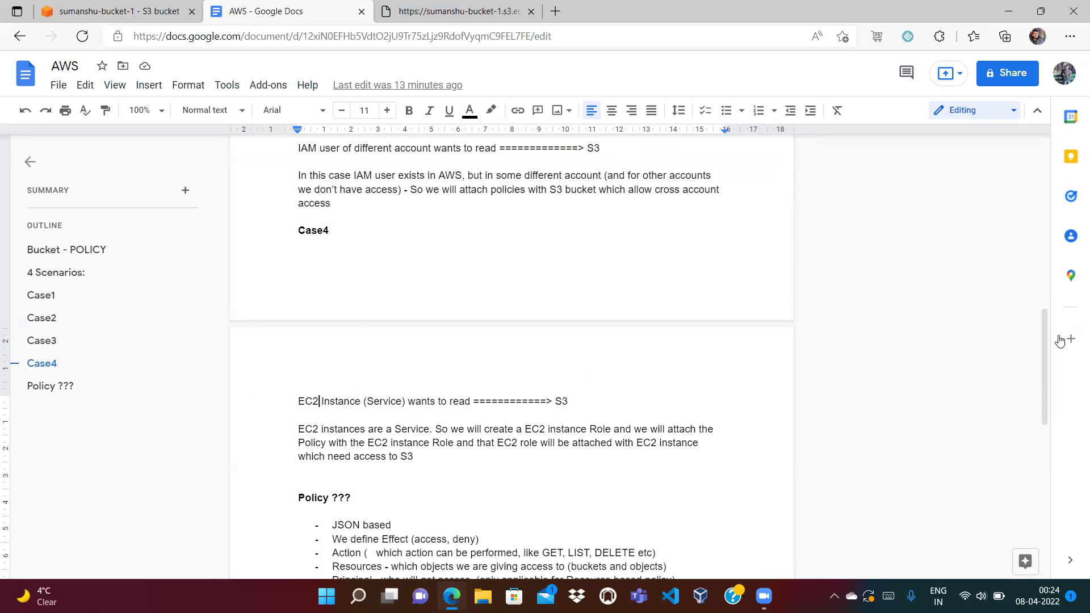
drag(1042, 331, 1051, 378)
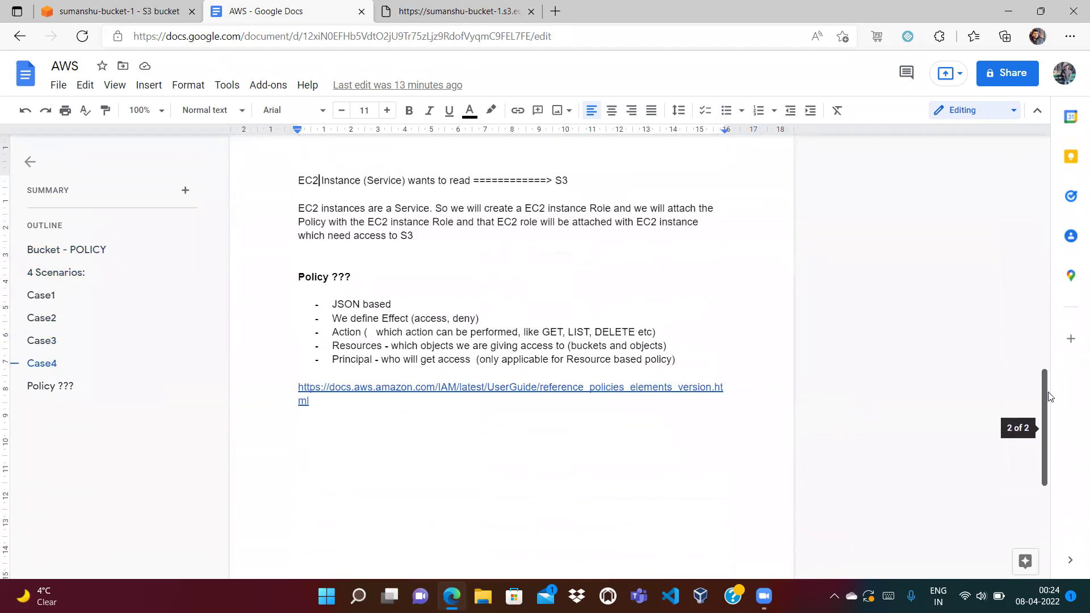
Add '(key: value)' after JSON based and replace 'access' with 'allow,' in the Effect bullet.
click(366, 286)
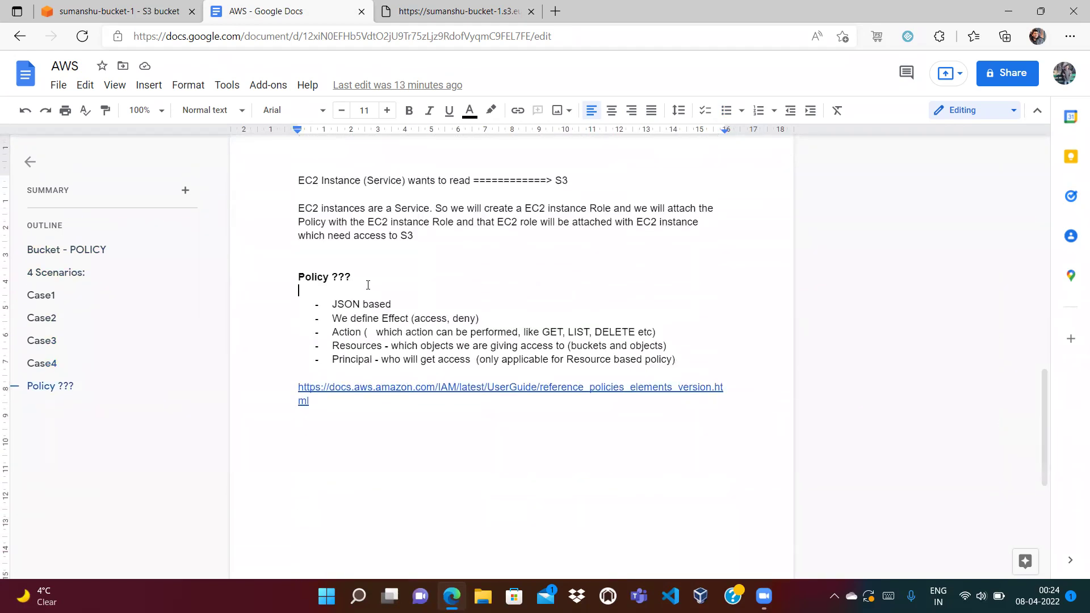
click(410, 302)
text(()
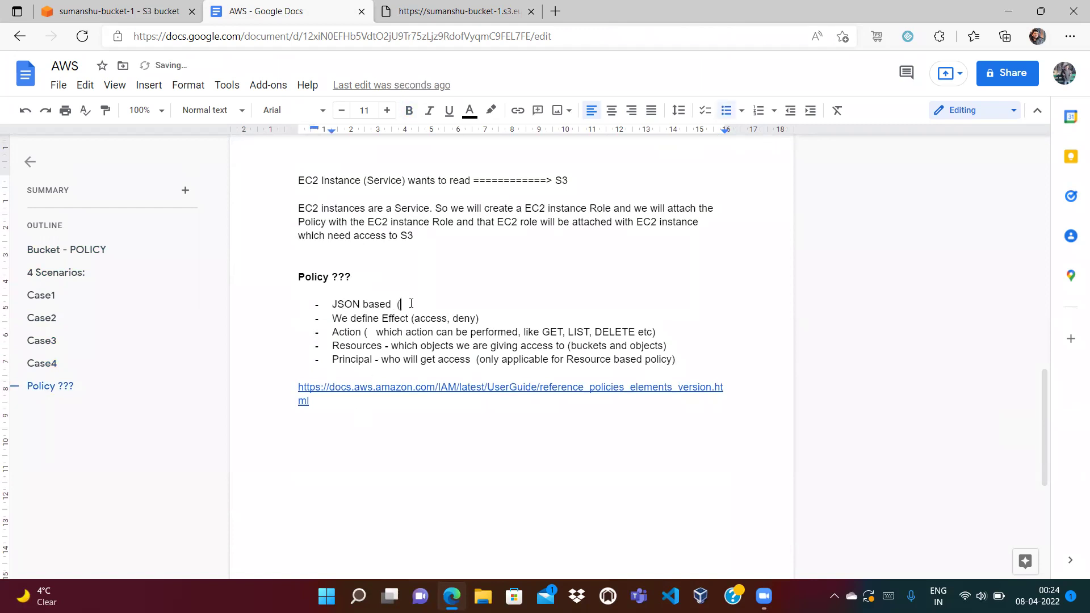
text(key: value))
double_click(401, 319)
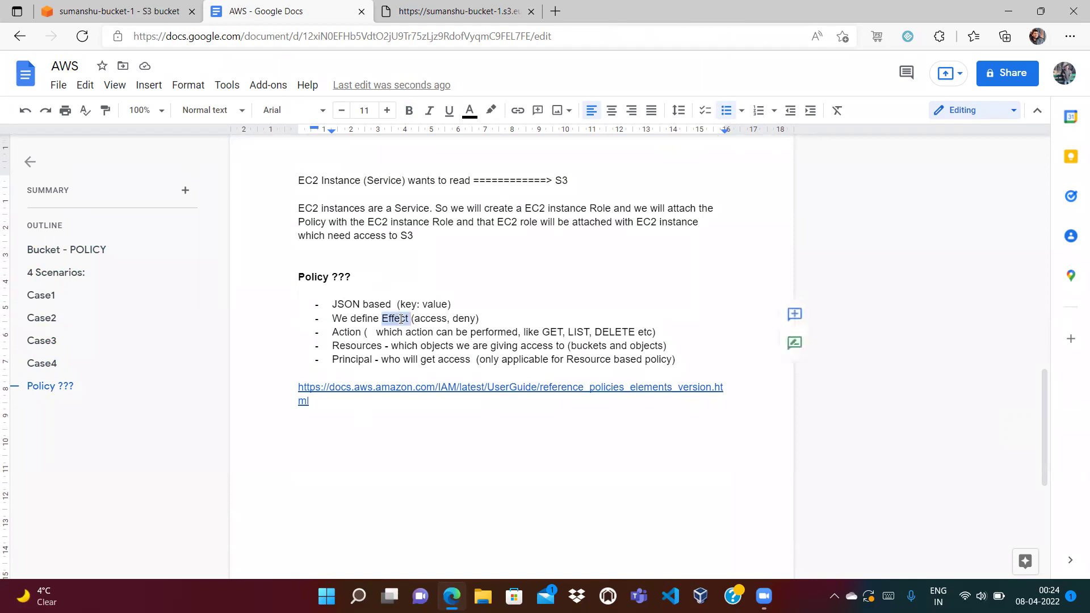
click(453, 311)
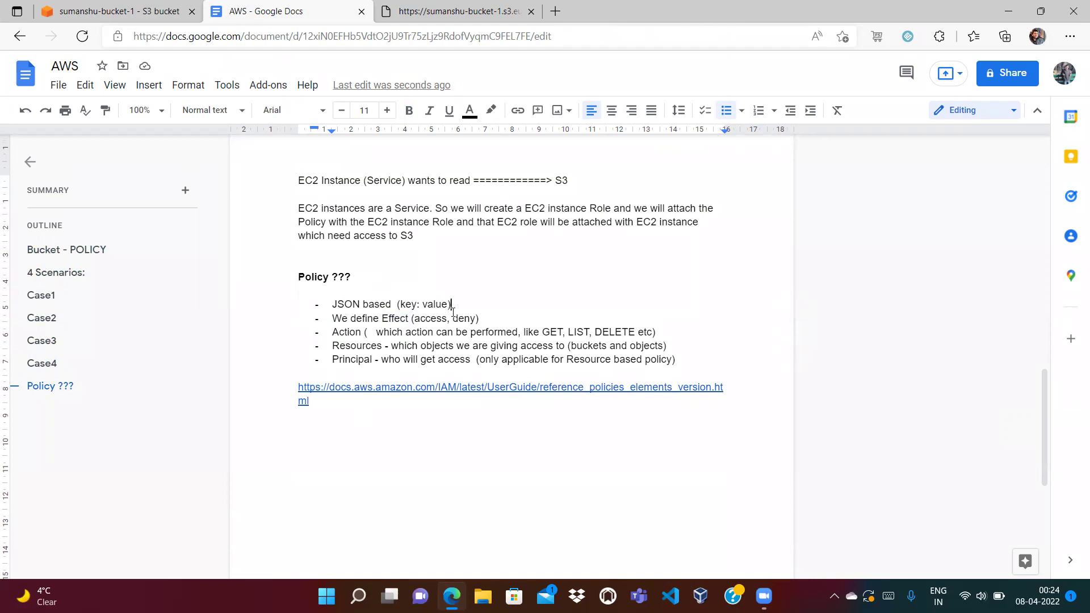
double_click(425, 321)
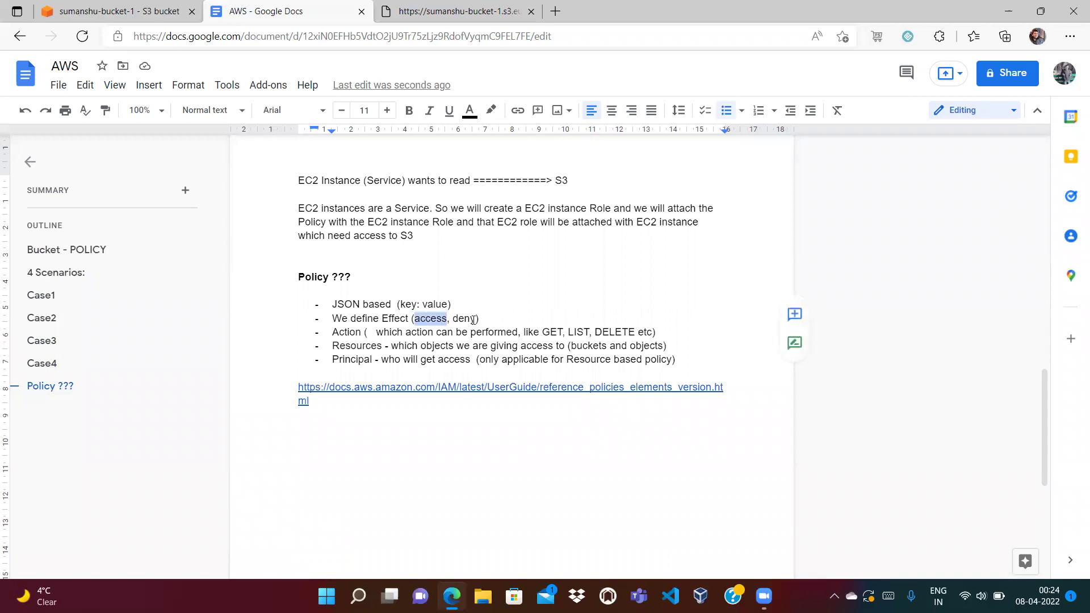
text(allow,)
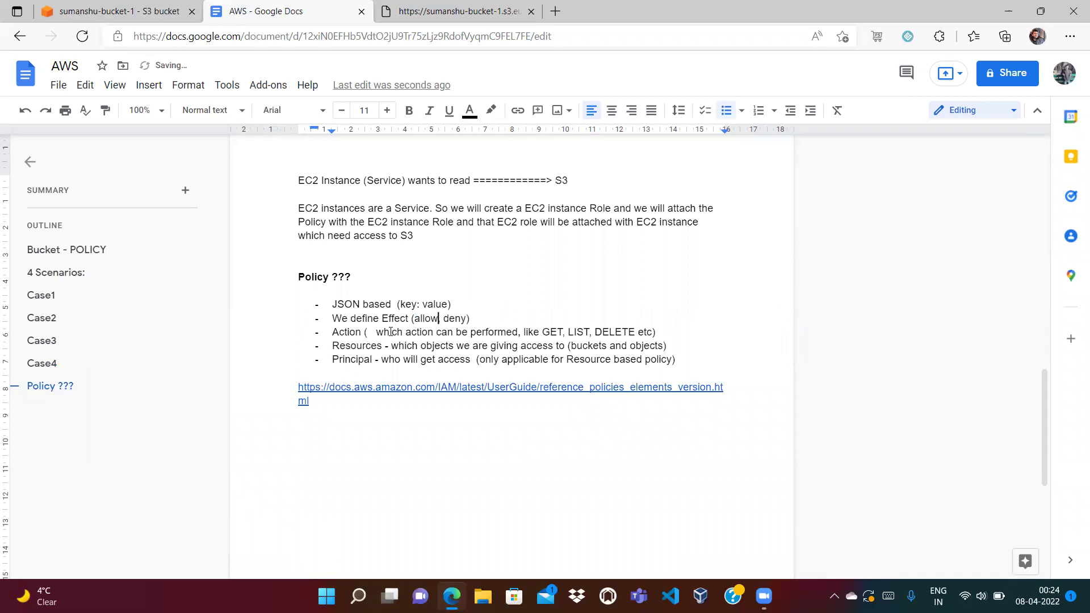
Review the Action, Resources and Principal bullets of the Policy list.
double_click(337, 333)
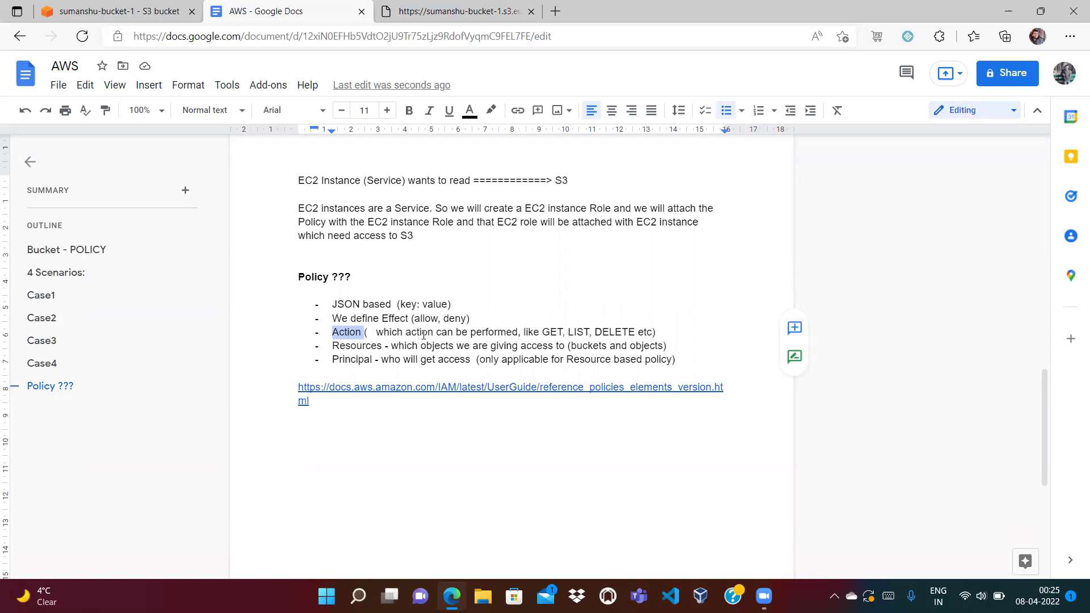
click(364, 335)
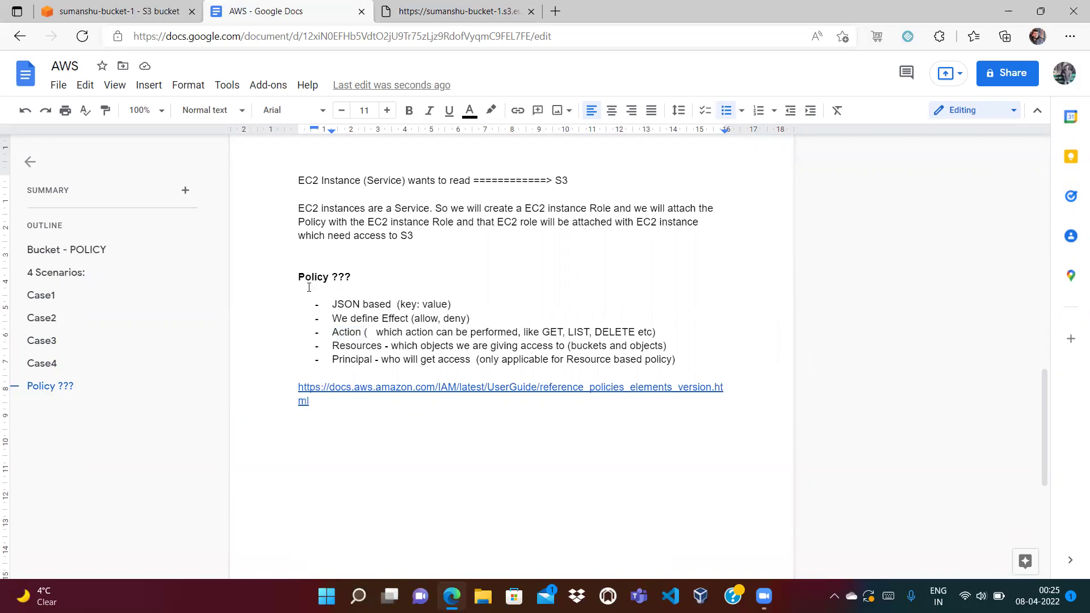
double_click(354, 346)
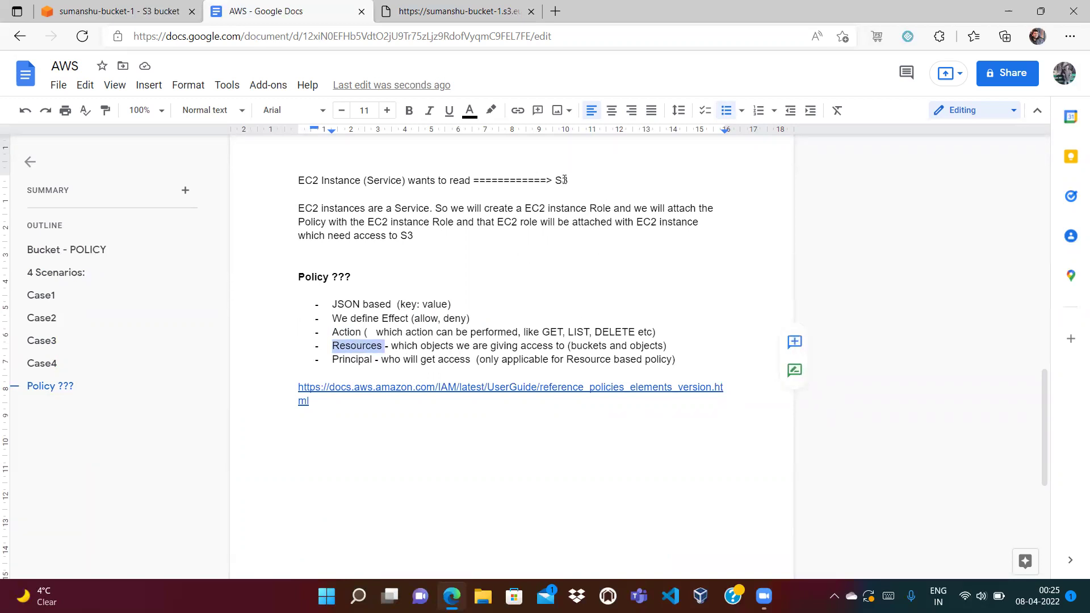
double_click(346, 360)
click(402, 362)
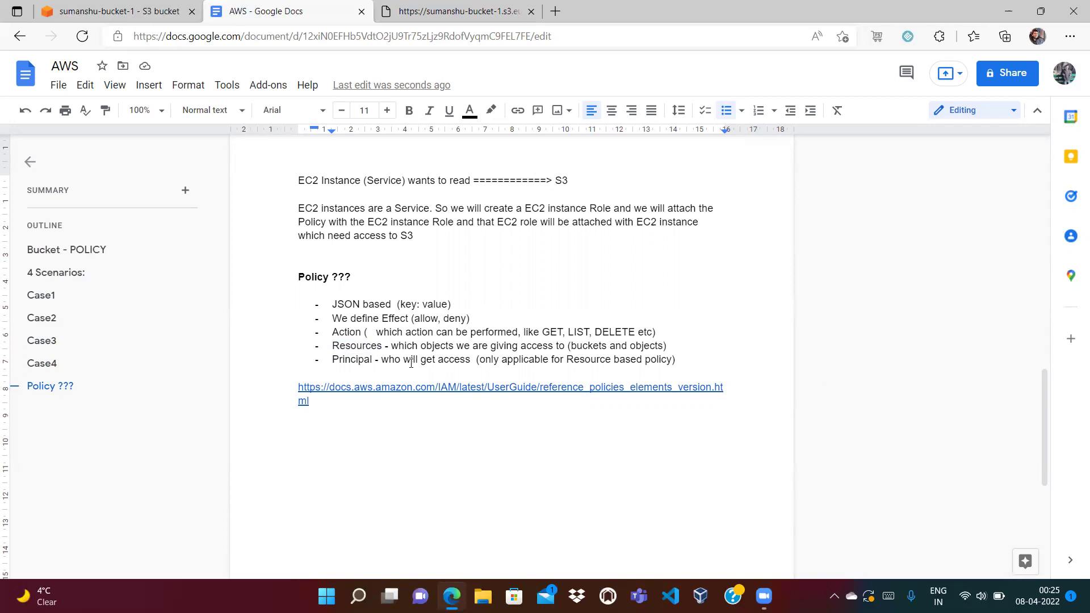
double_click(351, 347)
click(349, 361)
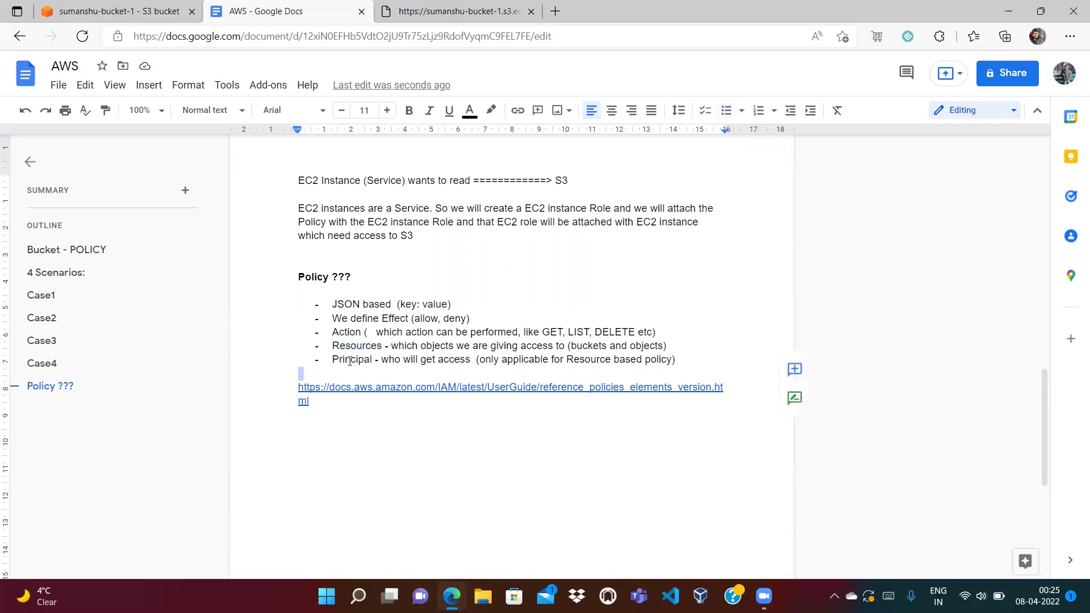
double_click(350, 361)
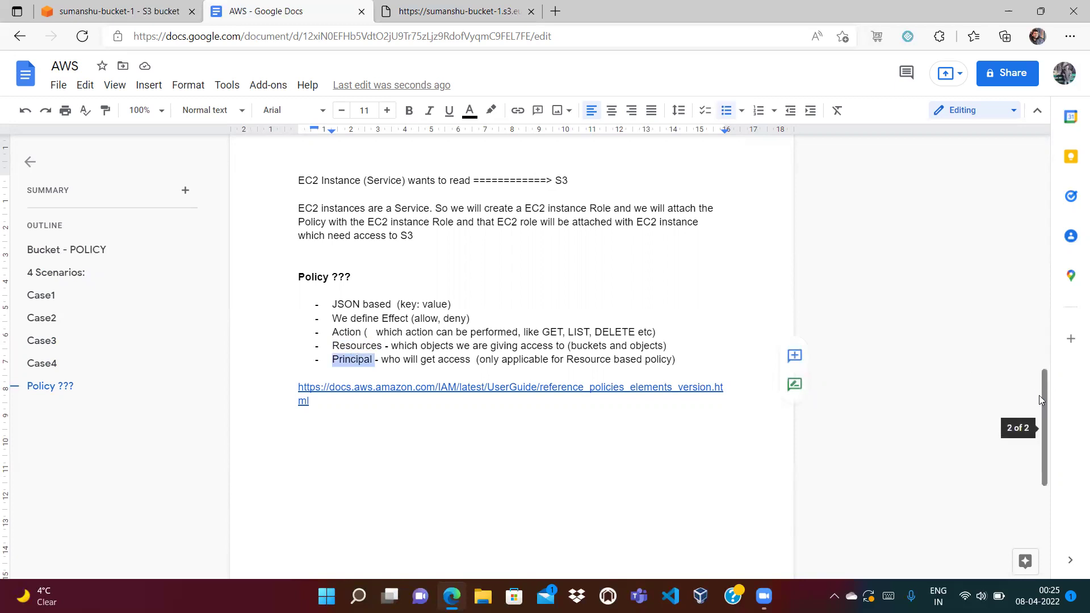
drag(1045, 400, 1043, 322)
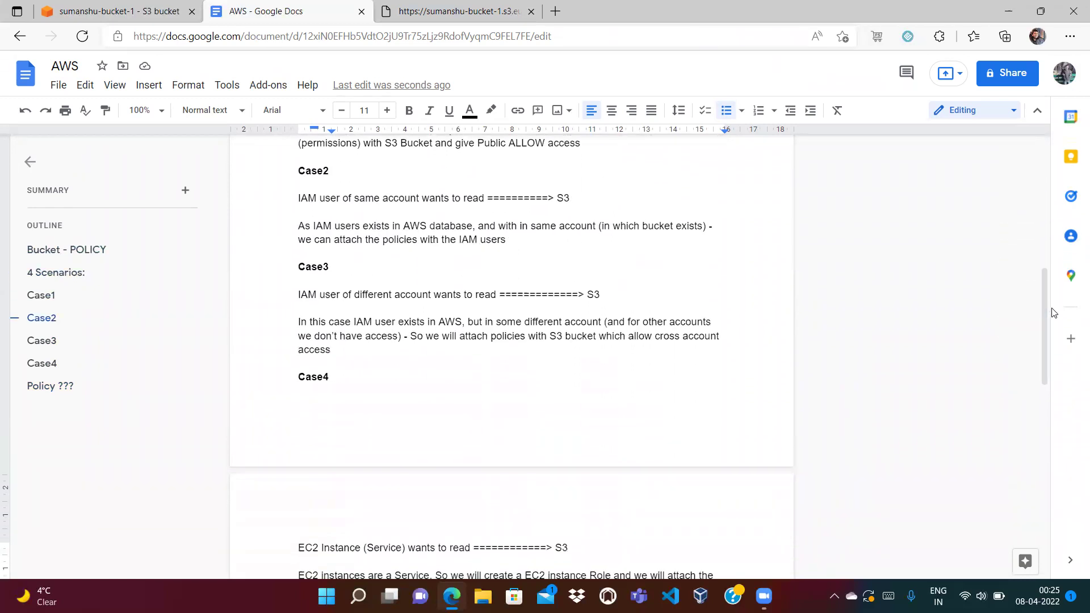
Review Case3 and the IAM user scenario, then select the docs.aws.amazon.com policy elements link.
double_click(588, 295)
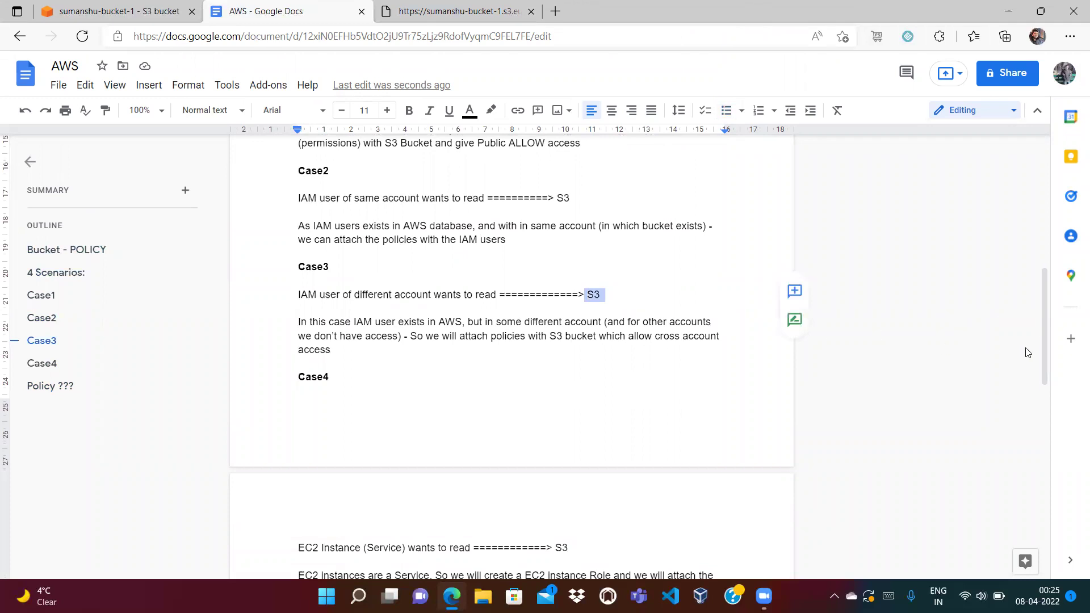
drag(1043, 347, 1044, 478)
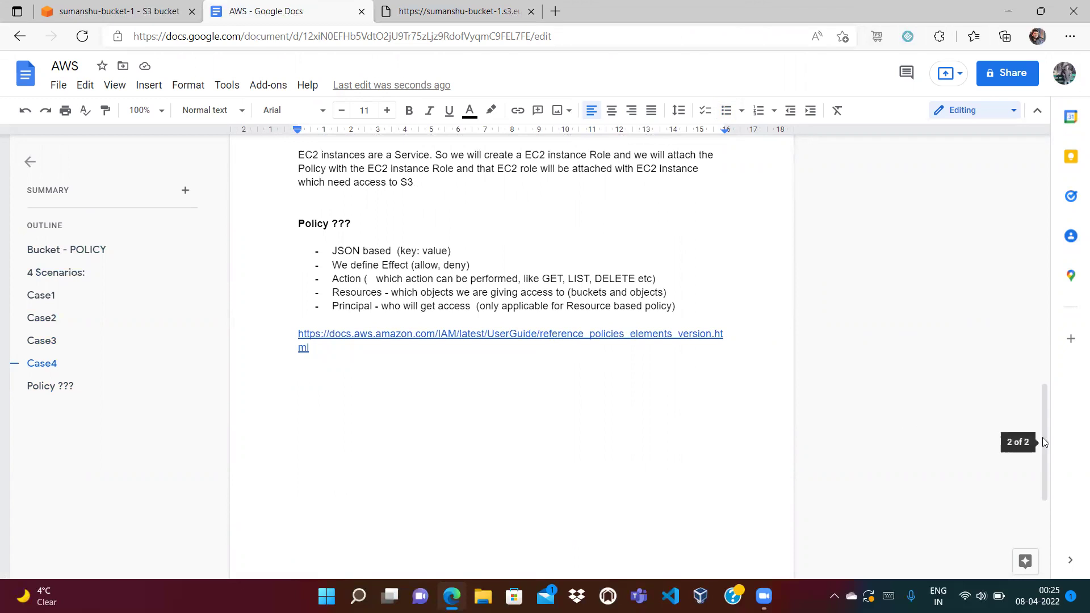
drag(1042, 437, 1070, 196)
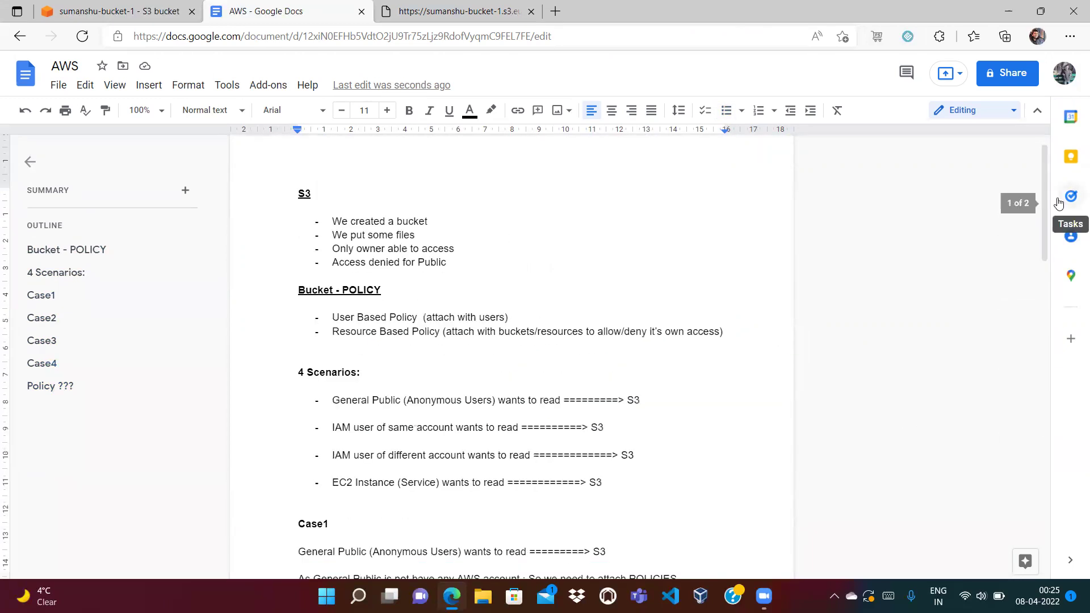
drag(332, 427, 374, 424)
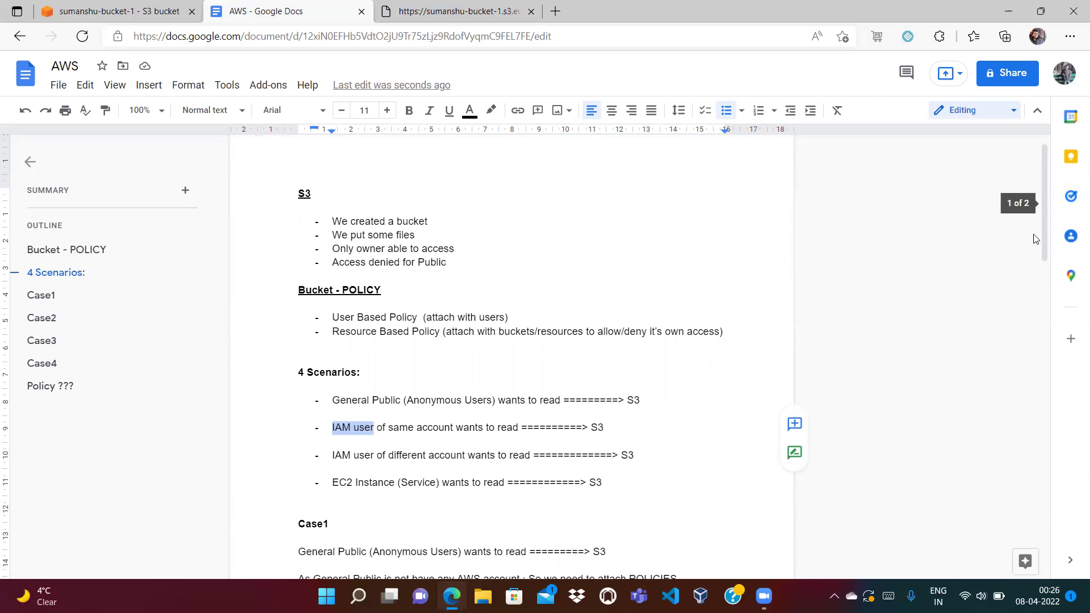
drag(1045, 224, 1053, 570)
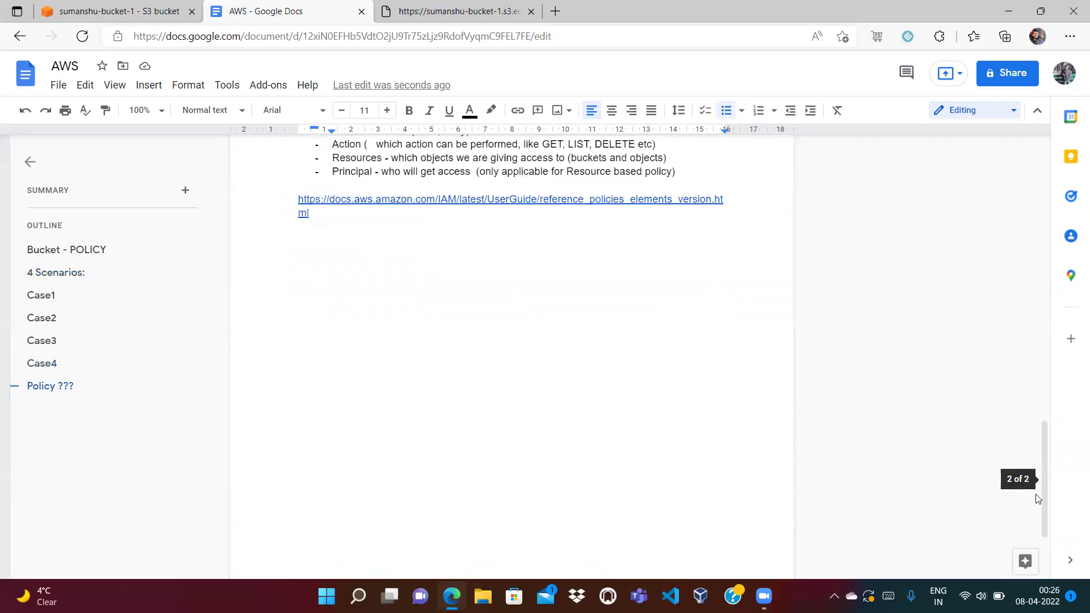
triple_click(316, 219)
key(ctrl+c)
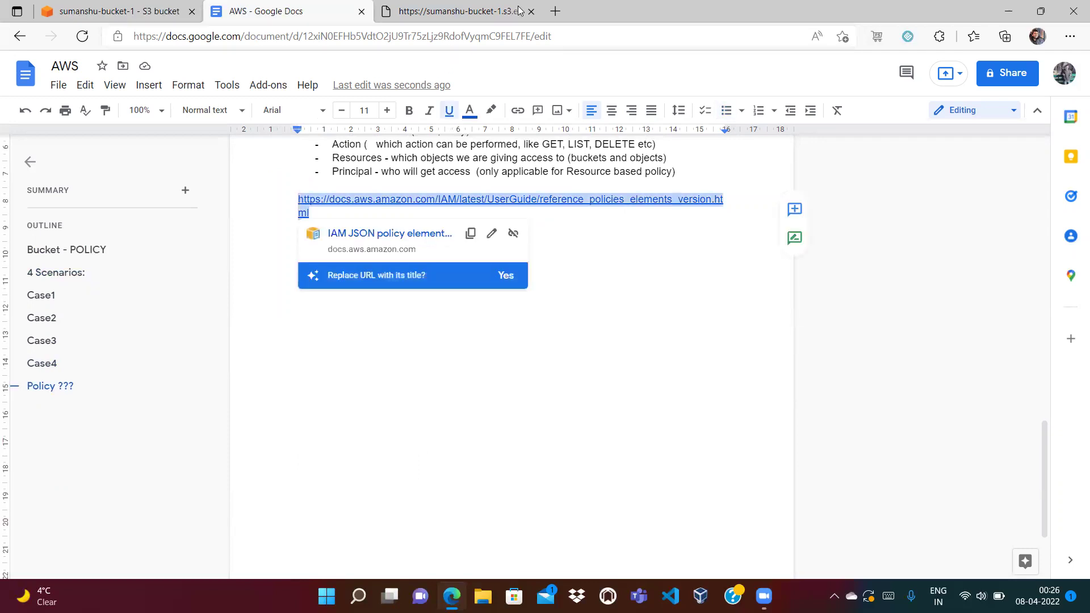
Open the copied IAM JSON policy elements: Version page in a new tab and read it.
click(555, 11)
key(ctrl+v)
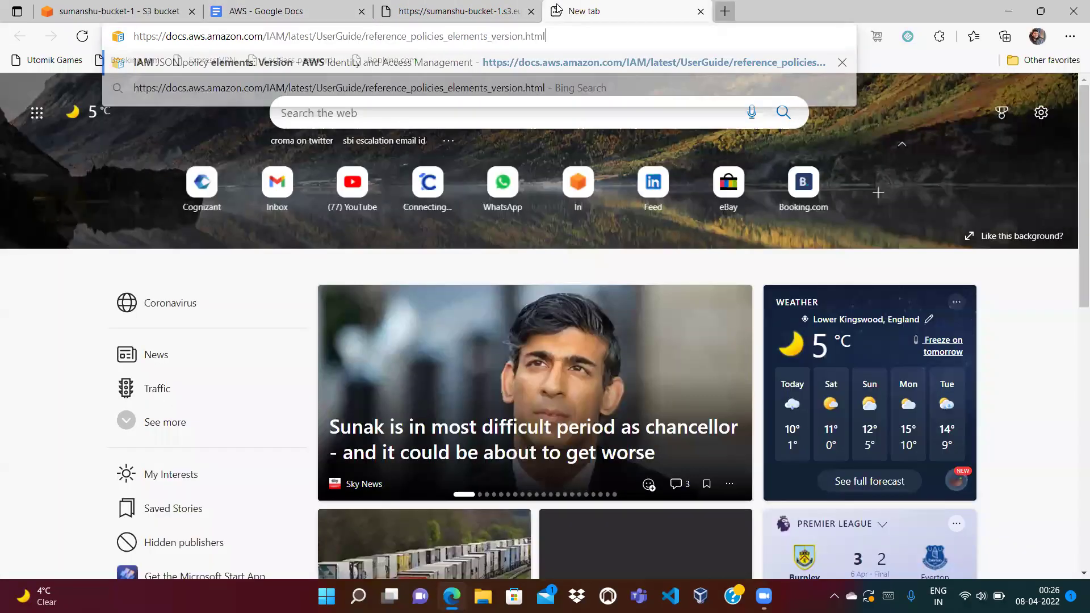
key(Return)
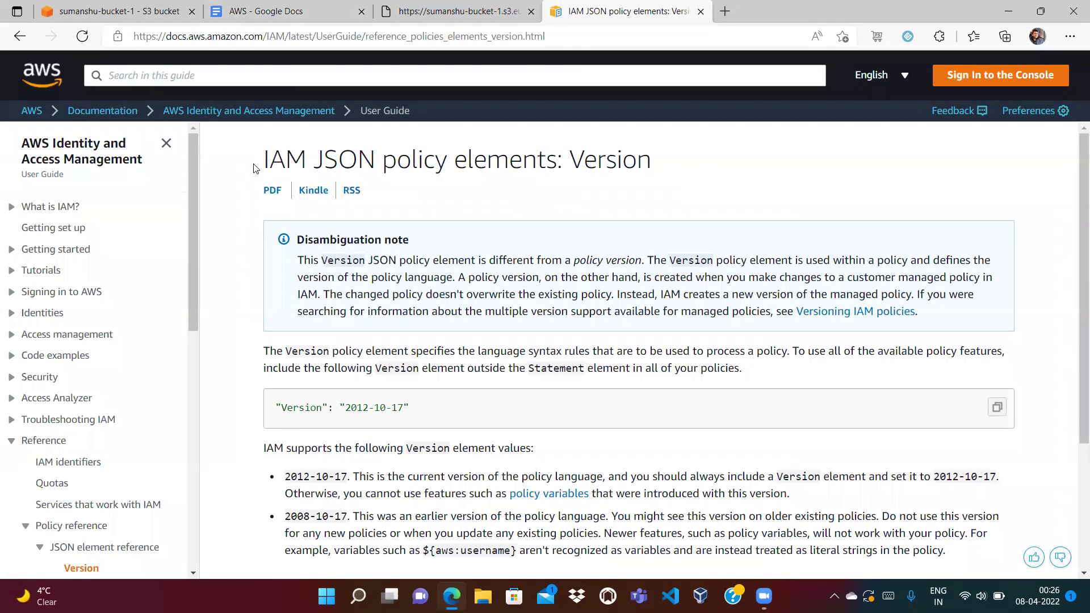
drag(254, 169, 658, 171)
click(850, 185)
drag(1075, 196, 1074, 308)
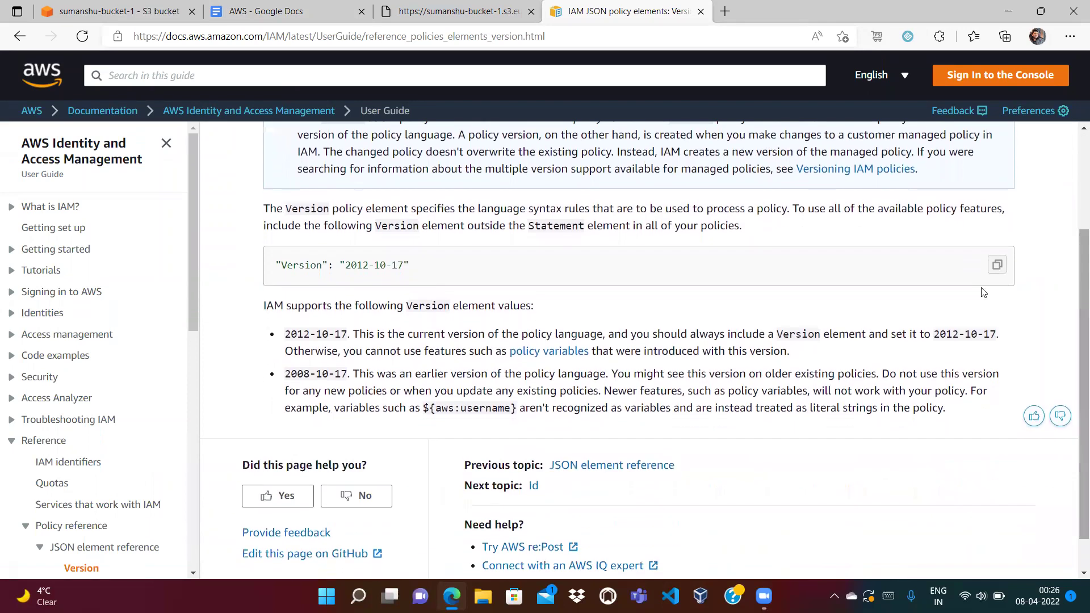
drag(195, 227, 198, 359)
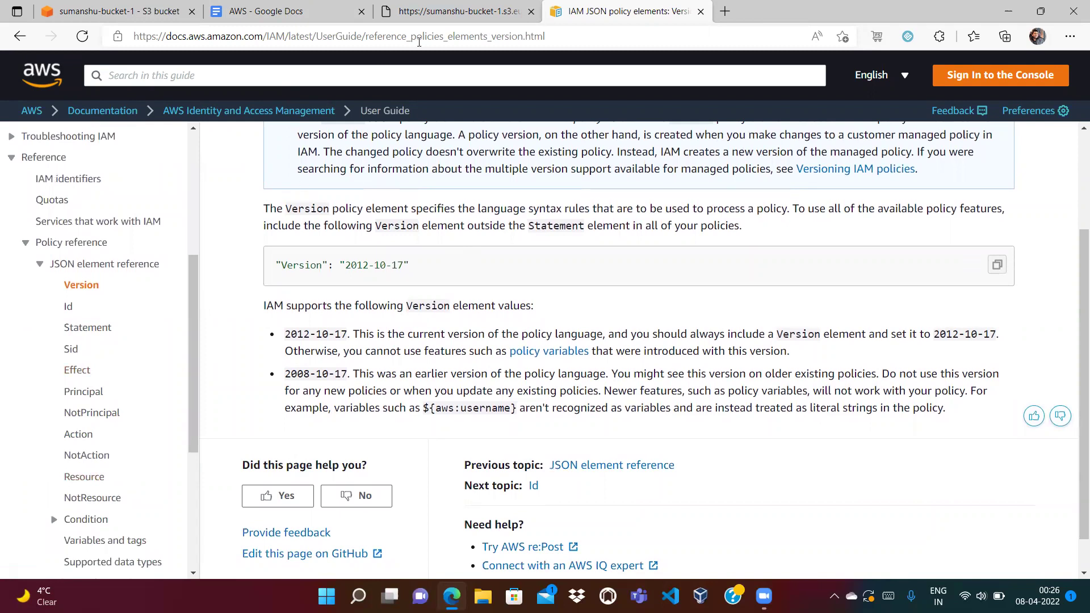
Return to the Google Docs notes and scroll back through the access scenarios.
click(442, 11)
click(319, 11)
click(584, 289)
drag(1042, 443, 1045, 216)
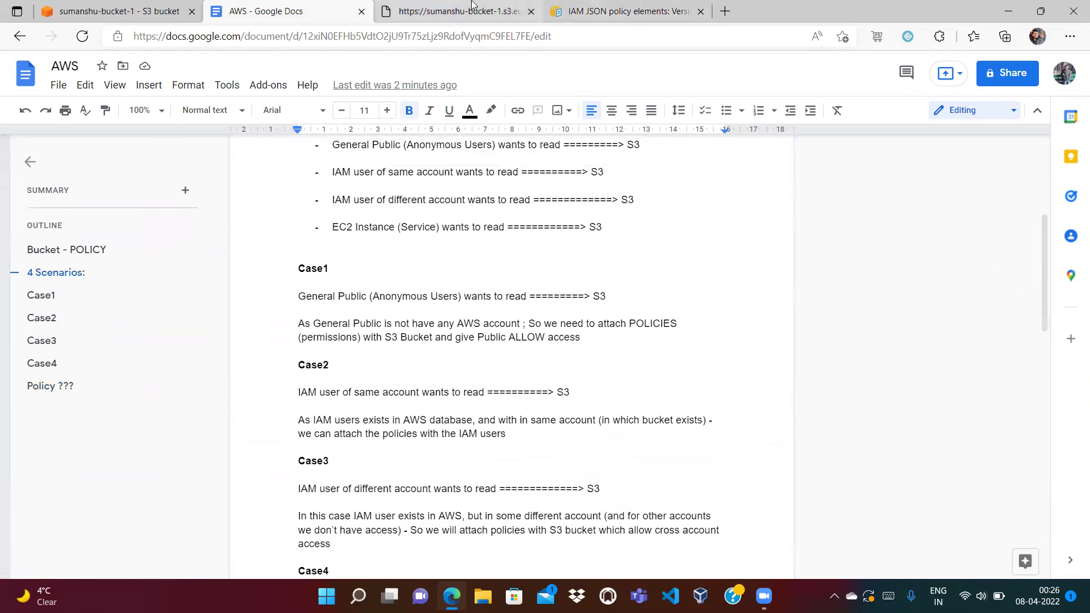
Recheck the India_Flag.webp link's AccessDenied error, review Case1, then return to the S3 bucket.
click(472, 5)
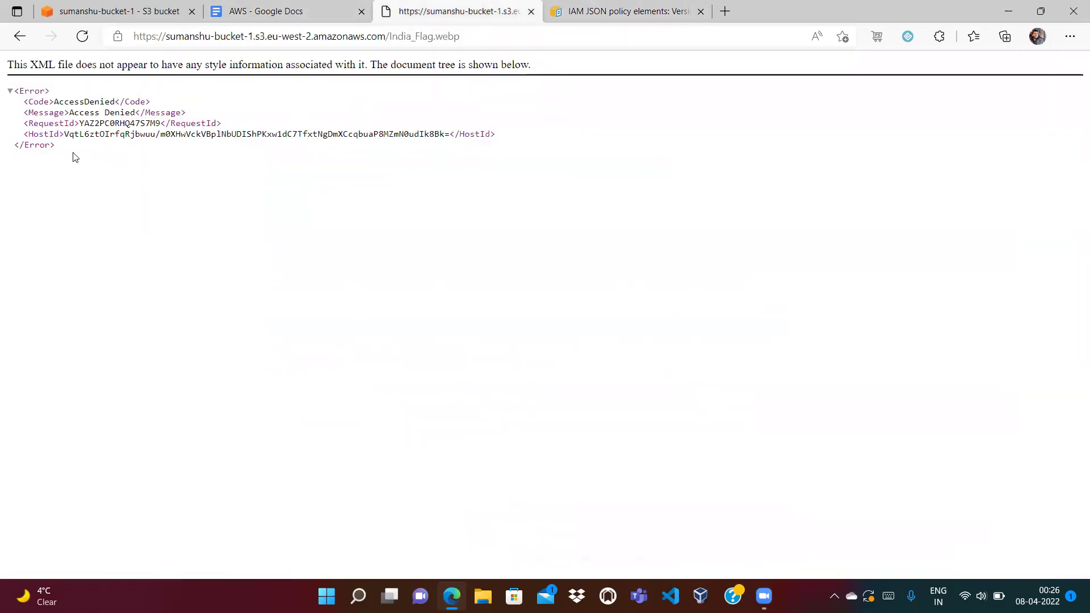
drag(72, 152, 12, 88)
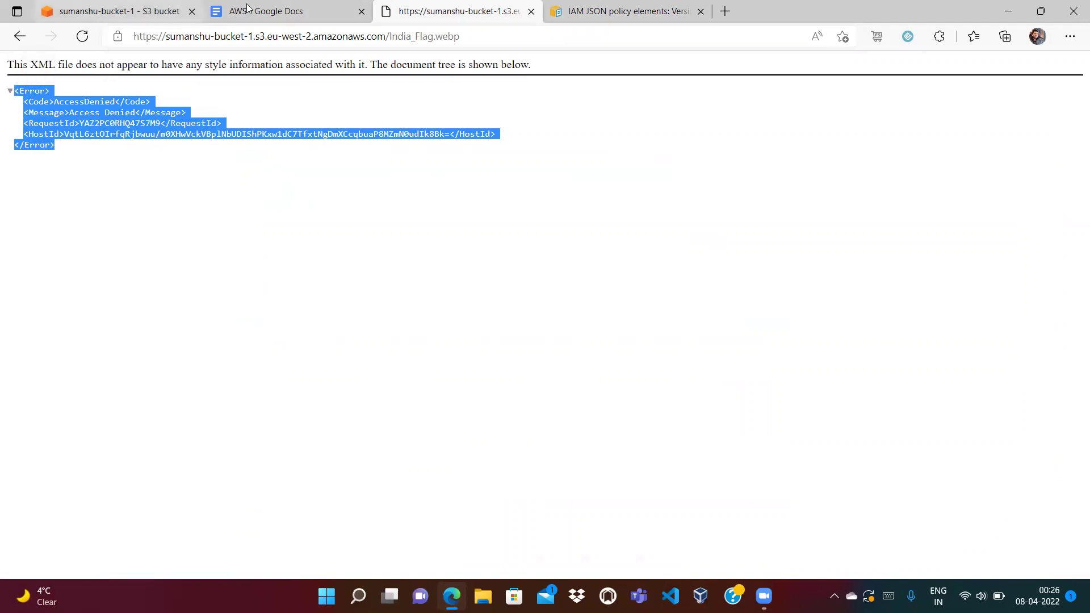
click(273, 8)
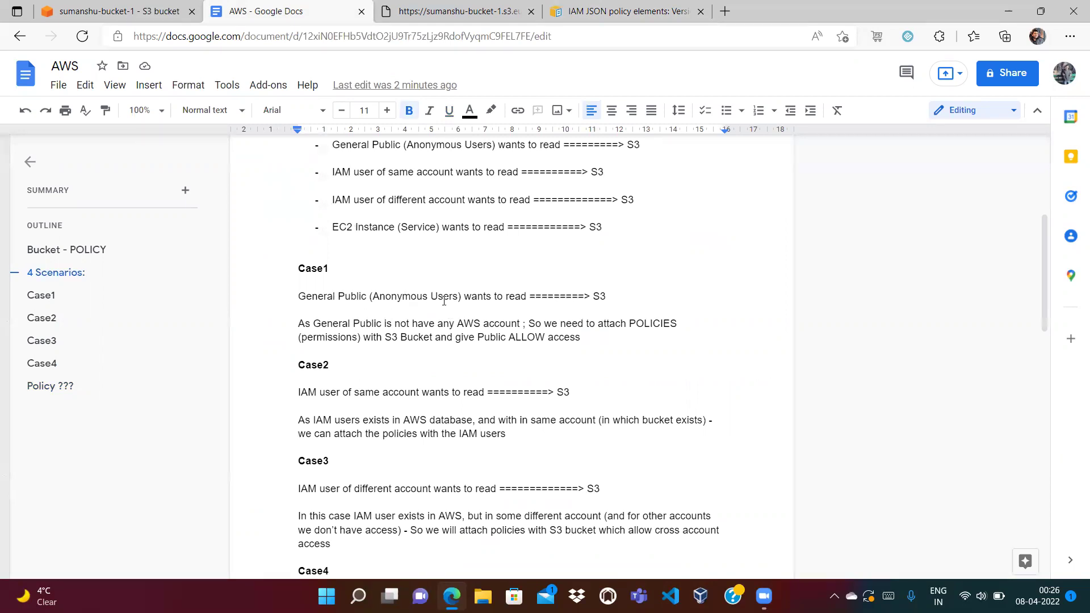
mouse_move(591, 295)
mouse_down()
mouse_move(605, 298)
mouse_move(601, 309)
mouse_up()
click(575, 327)
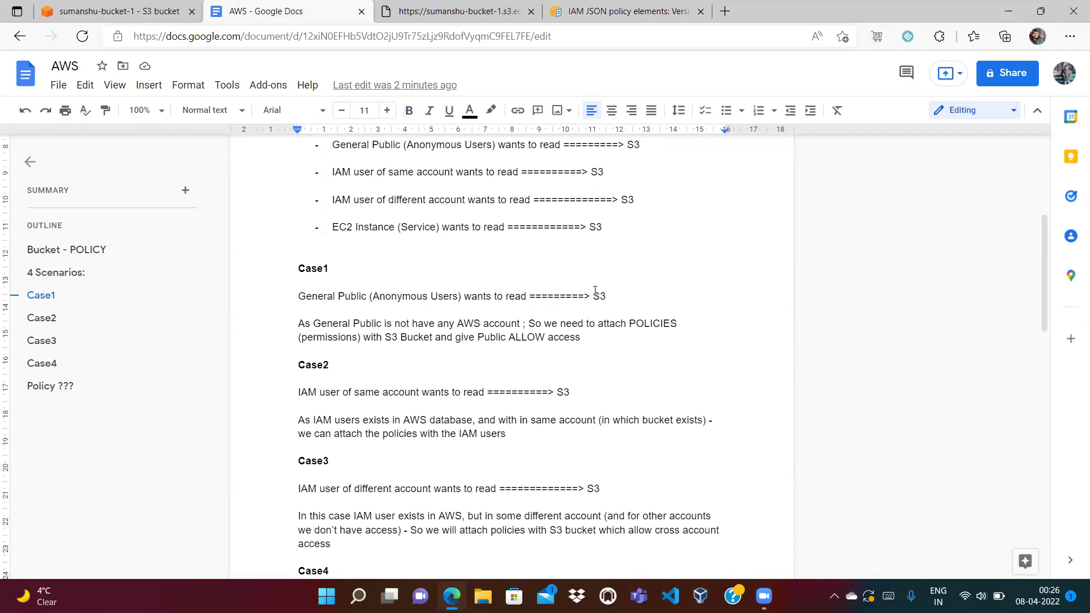
drag(593, 293, 613, 294)
click(114, 11)
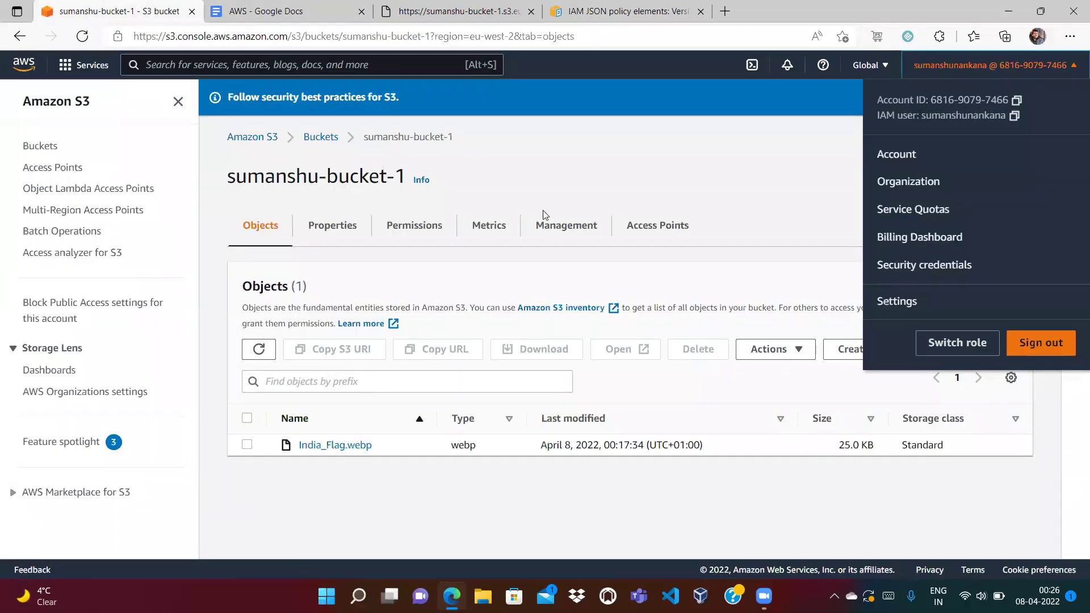
Open sumanshu-bucket-1's Permissions tab and locate the empty Bucket policy section.
click(672, 220)
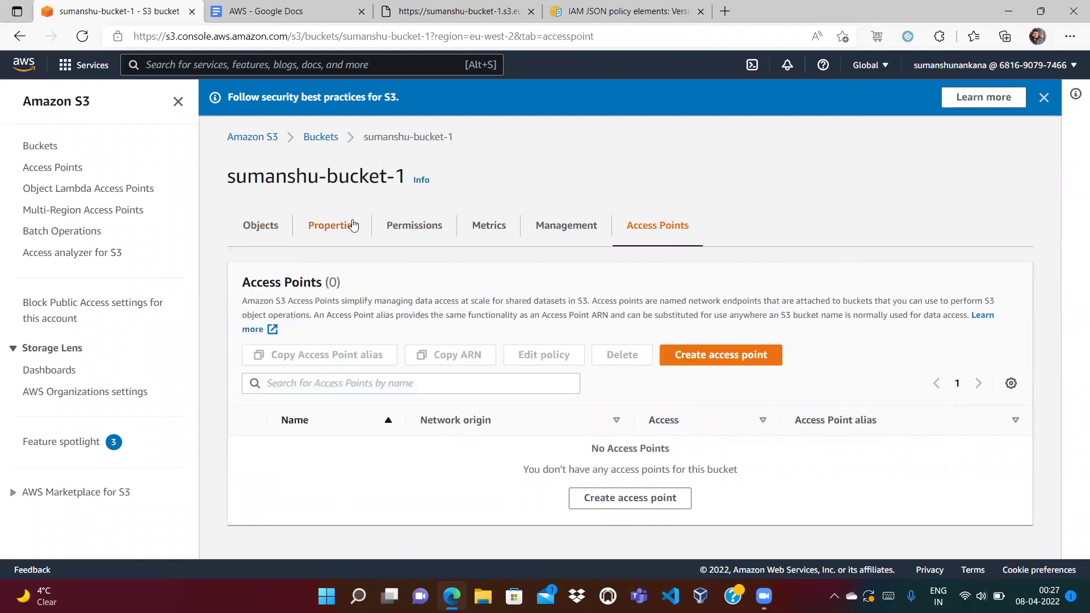
click(414, 224)
drag(1051, 156, 1067, 275)
drag(239, 183, 324, 180)
click(367, 433)
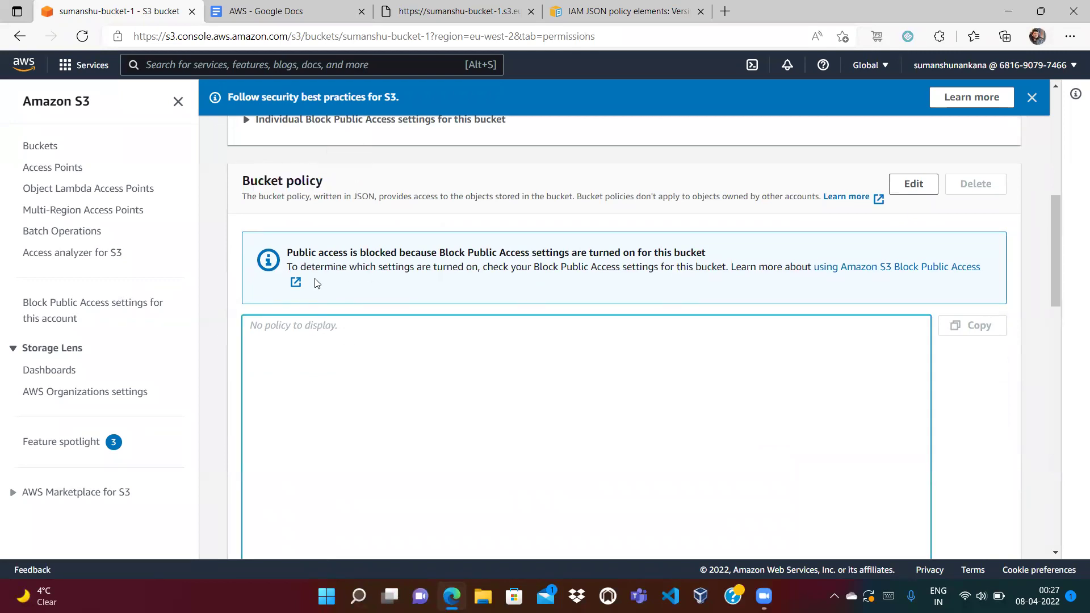
Recheck the object's AccessDenied page, then note the Block all public access notice.
click(423, 9)
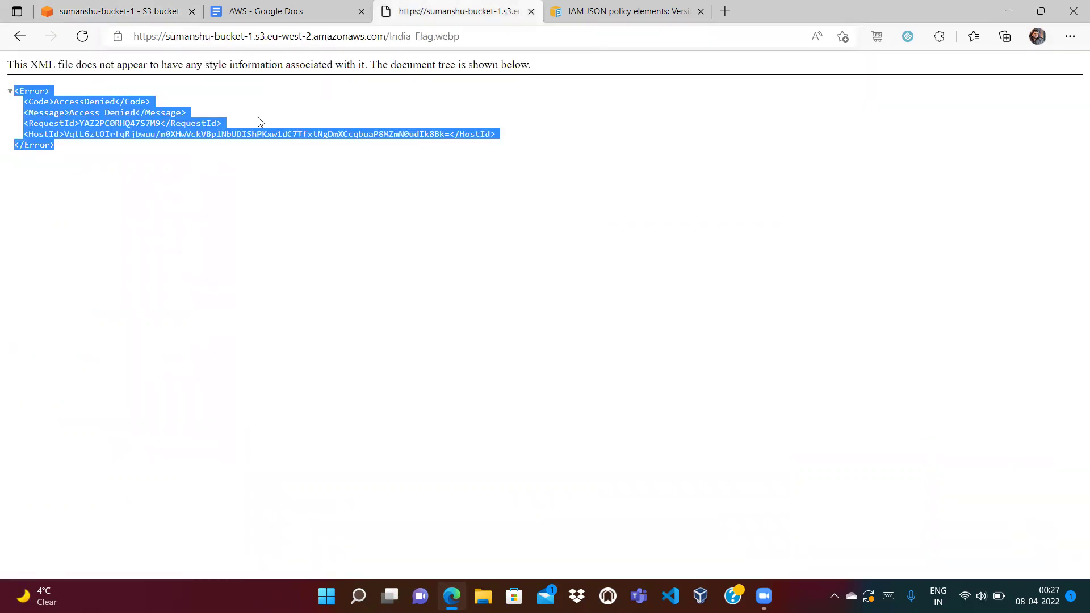
click(113, 11)
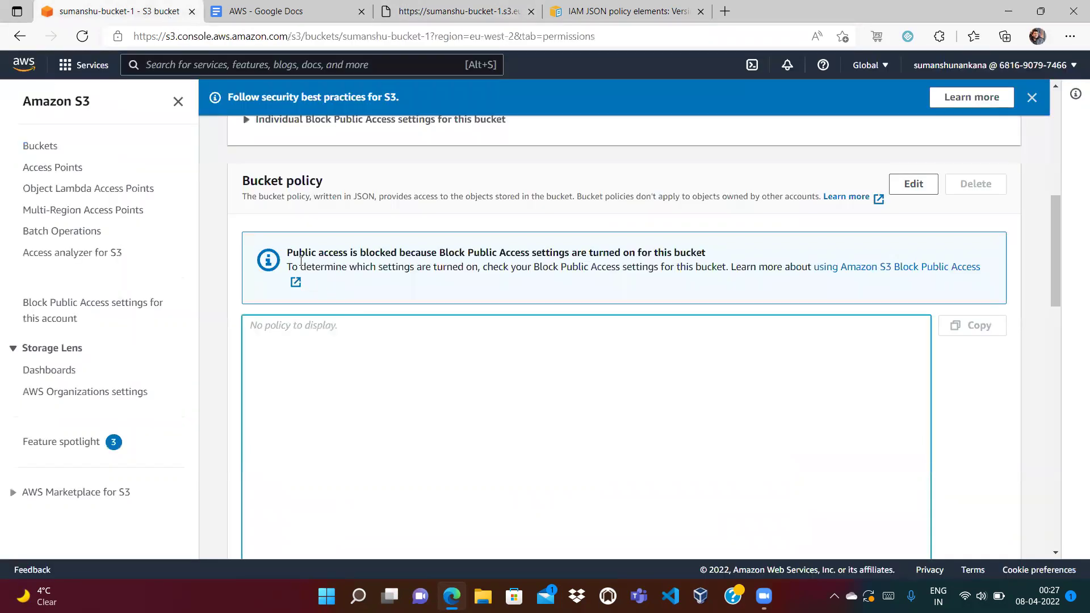
drag(287, 252, 717, 250)
click(710, 359)
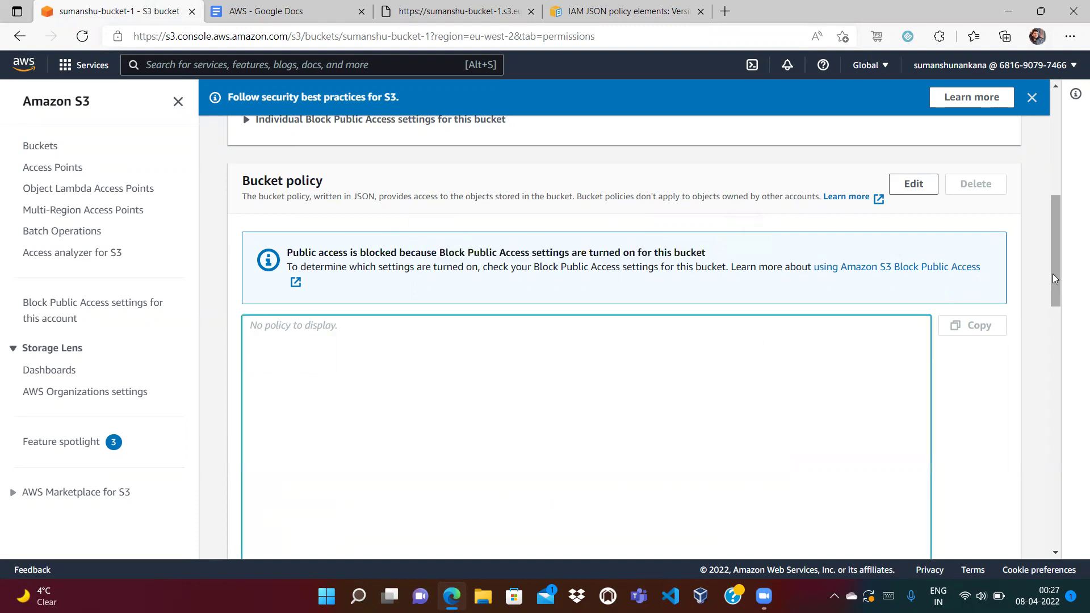
drag(1052, 274, 1055, 215)
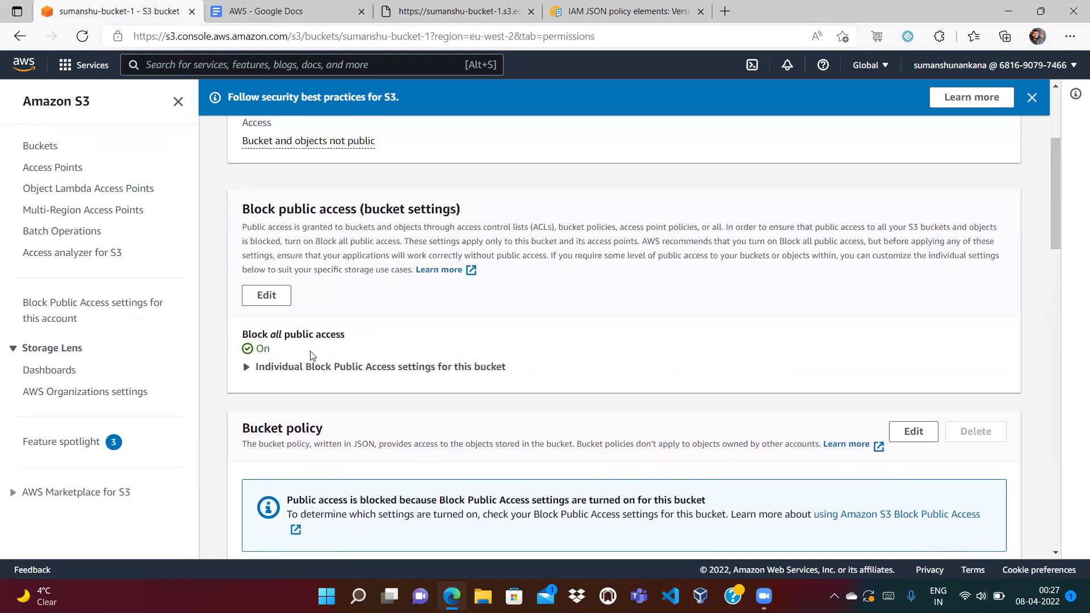
Turn off Block all public access for sumanshu-bucket-1, confirming with 'confirm'.
click(270, 297)
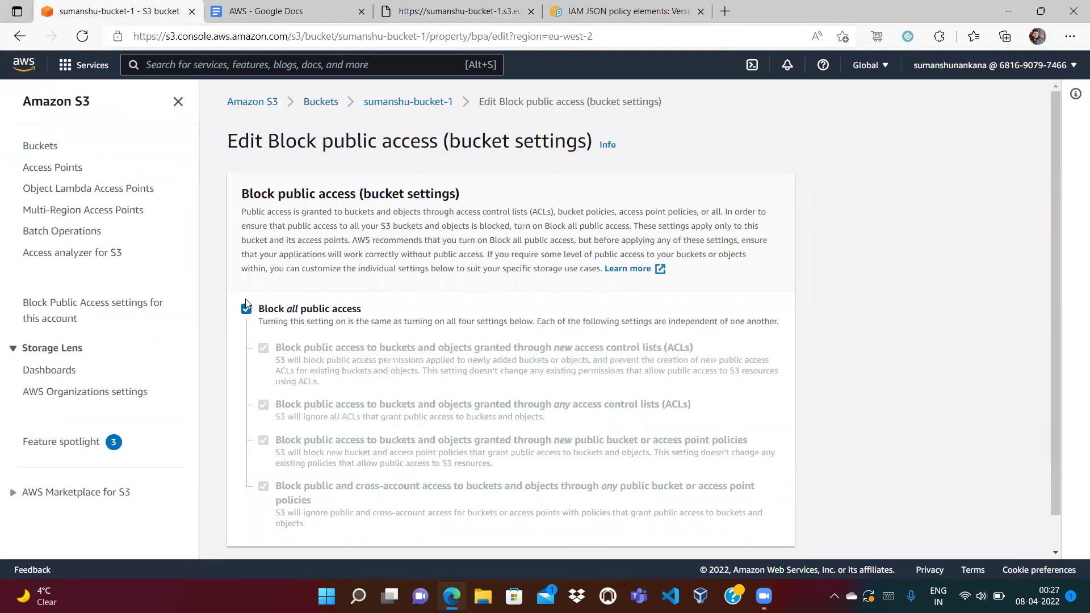
click(246, 311)
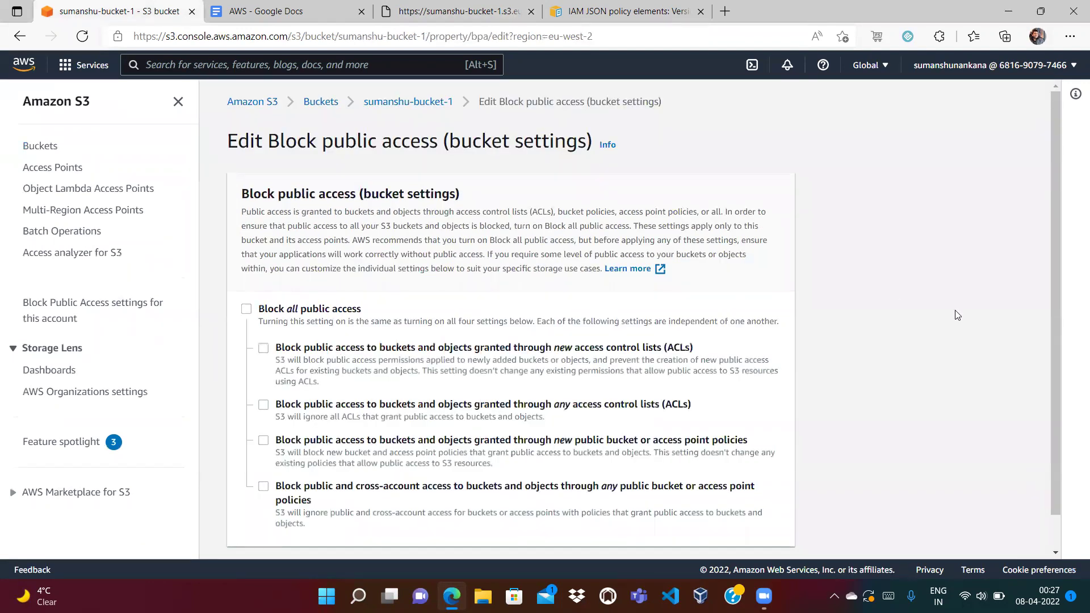
scroll(1055, 301, down, 2)
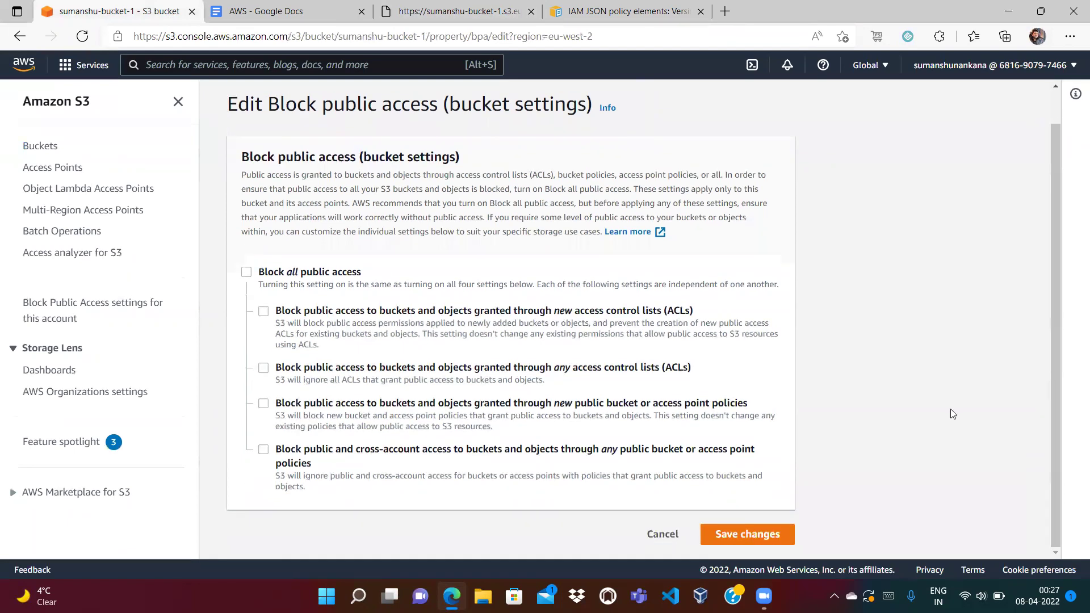
click(753, 531)
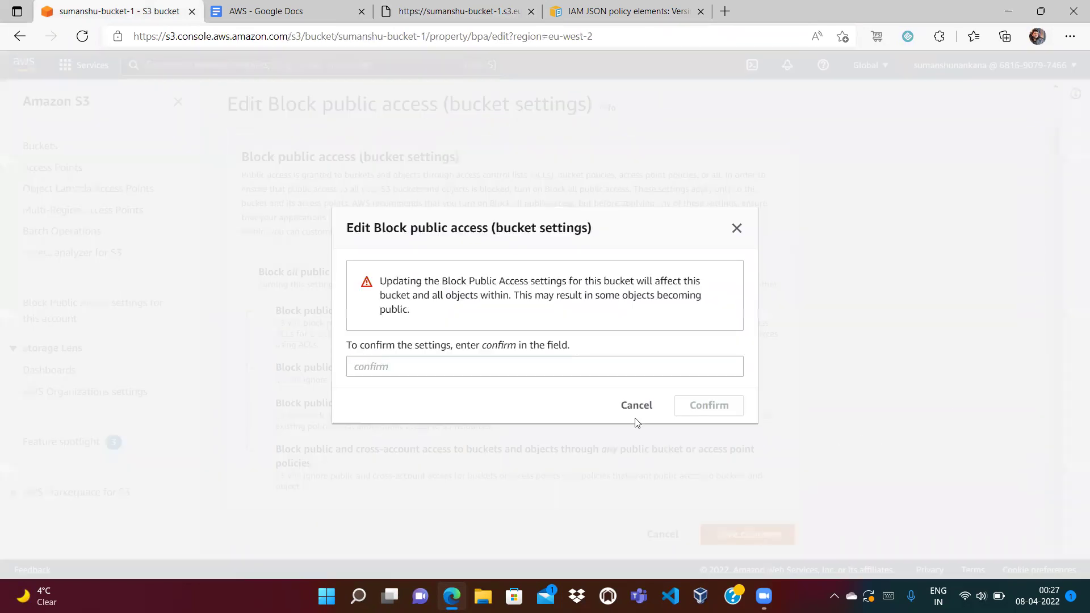
click(586, 370)
text(confirm)
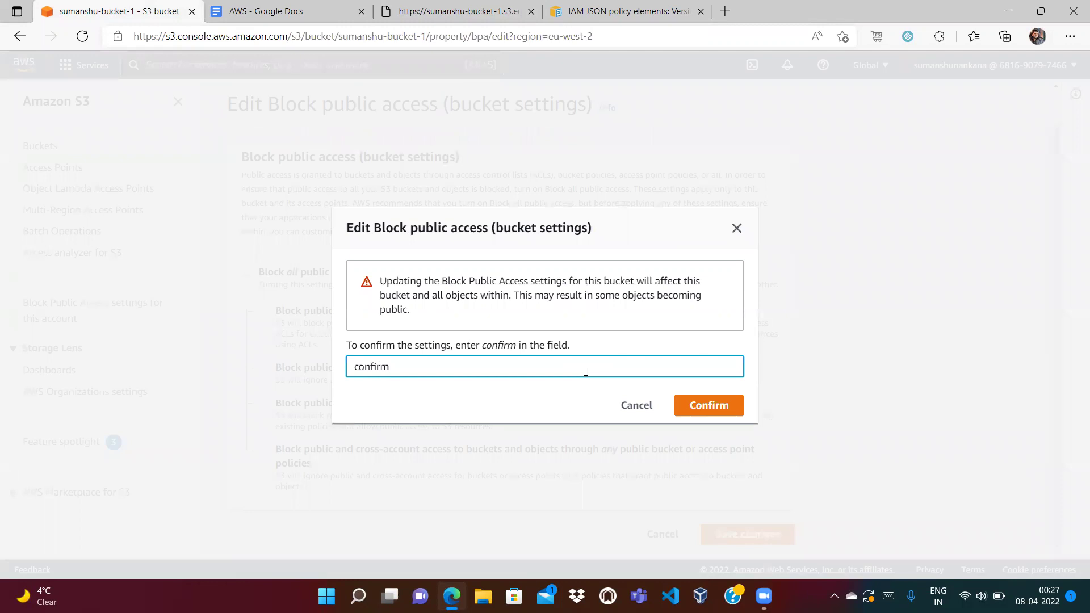
click(725, 408)
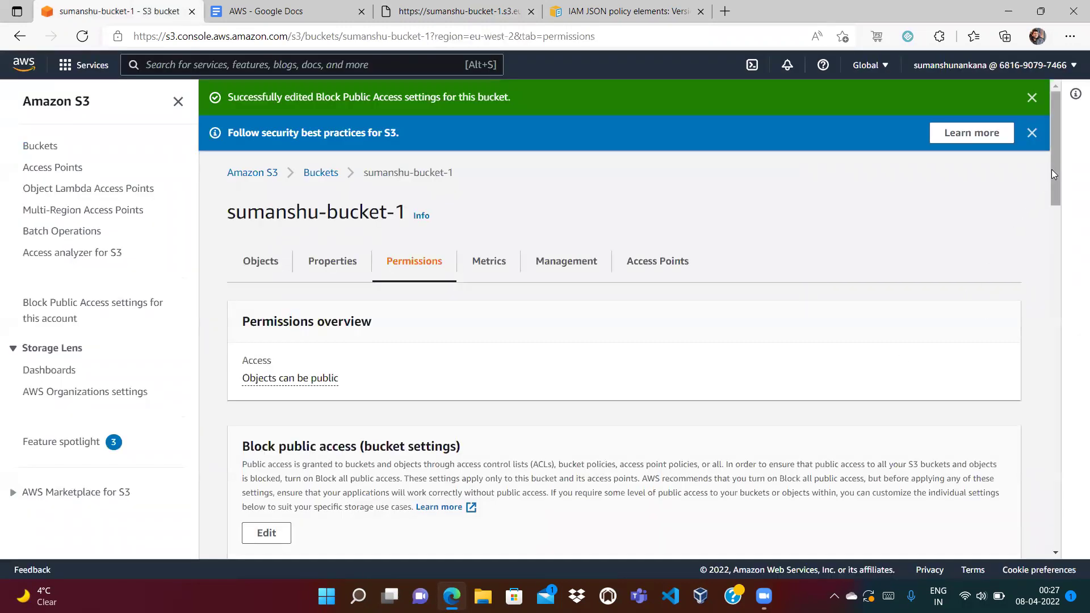
drag(1052, 169, 1052, 223)
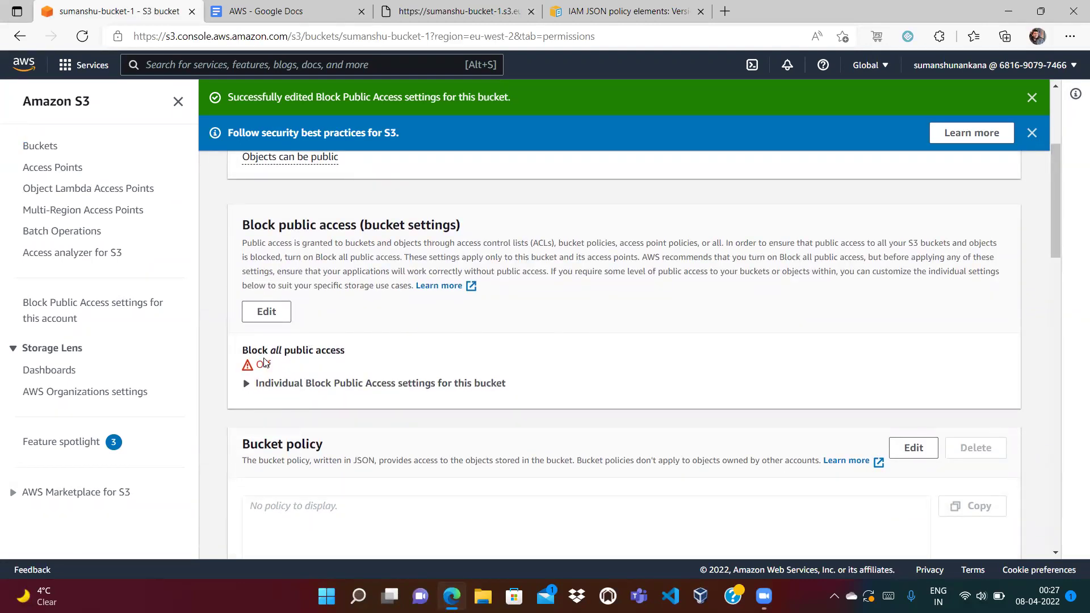
click(409, 7)
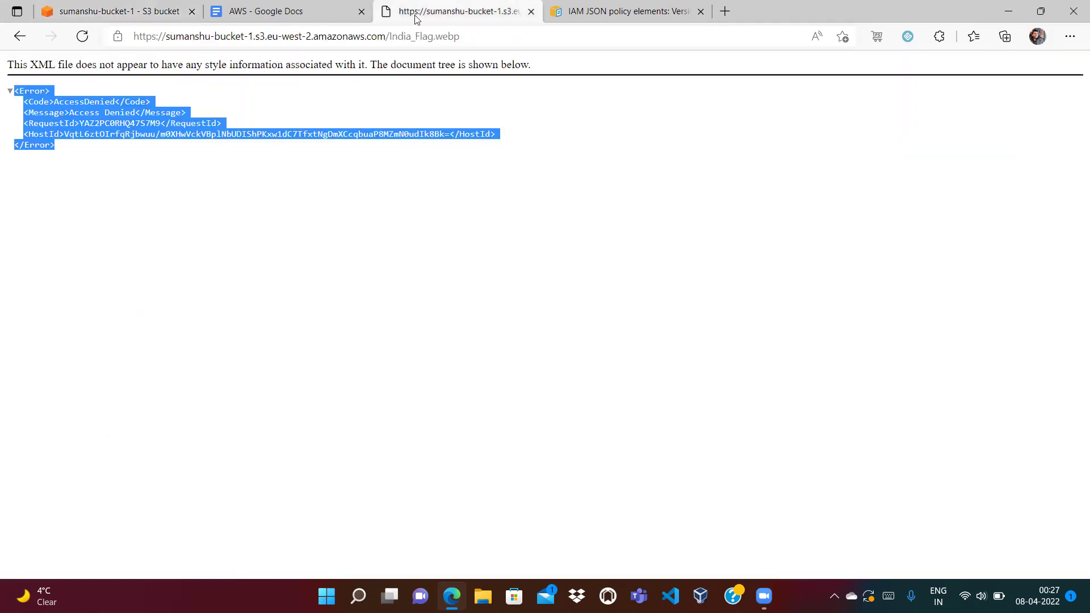
click(411, 36)
key(Return)
click(441, 35)
key(Return)
click(442, 36)
key(Return)
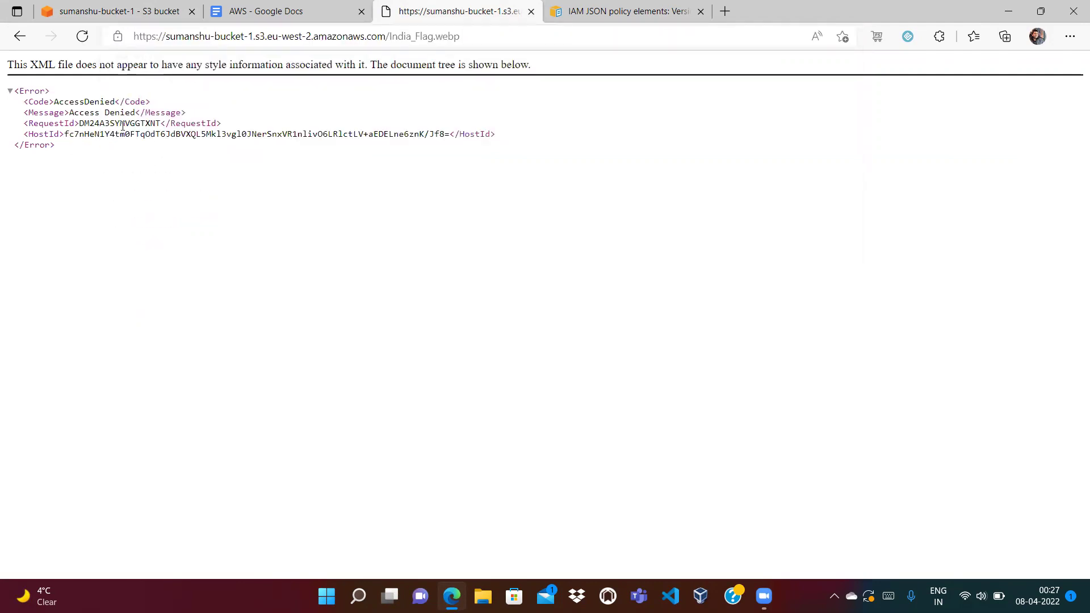
click(129, 8)
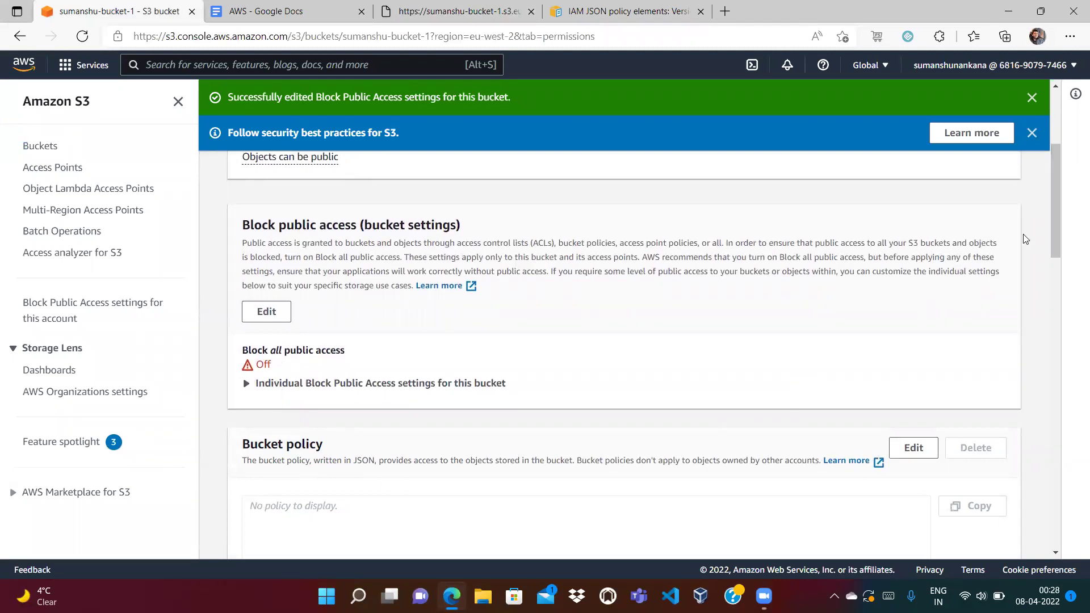
drag(1055, 218, 1055, 243)
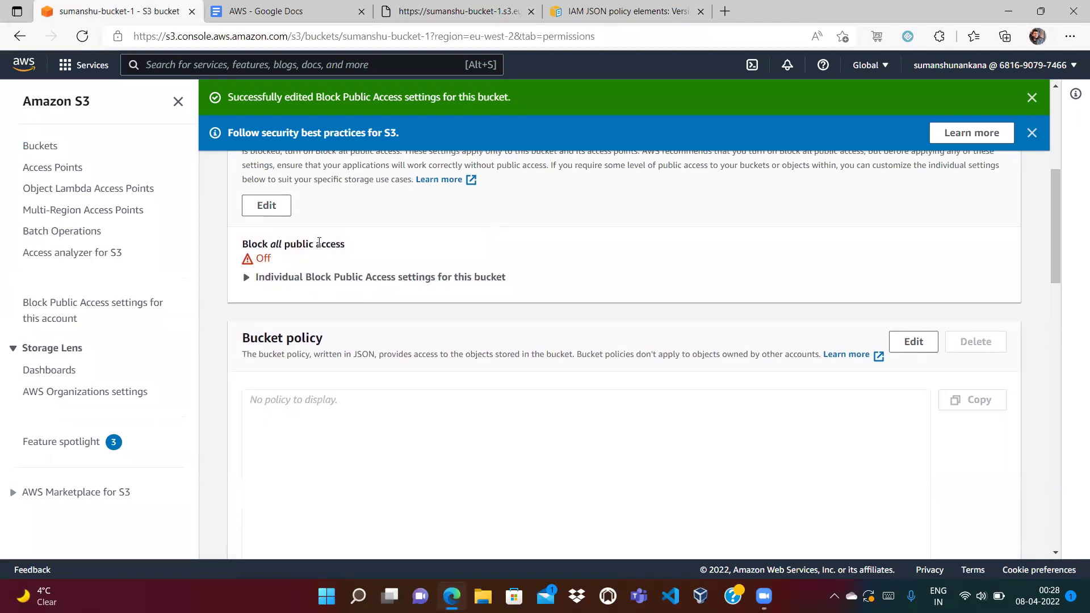
click(445, 407)
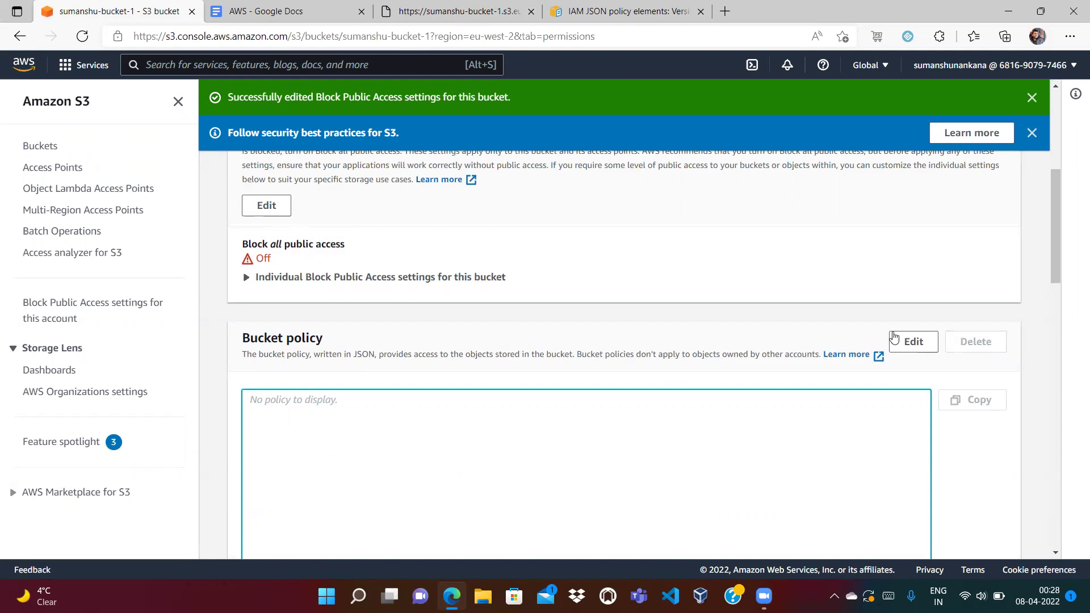
Open the bucket policy editor, browse the Bucket policy examples page, then close it.
click(910, 344)
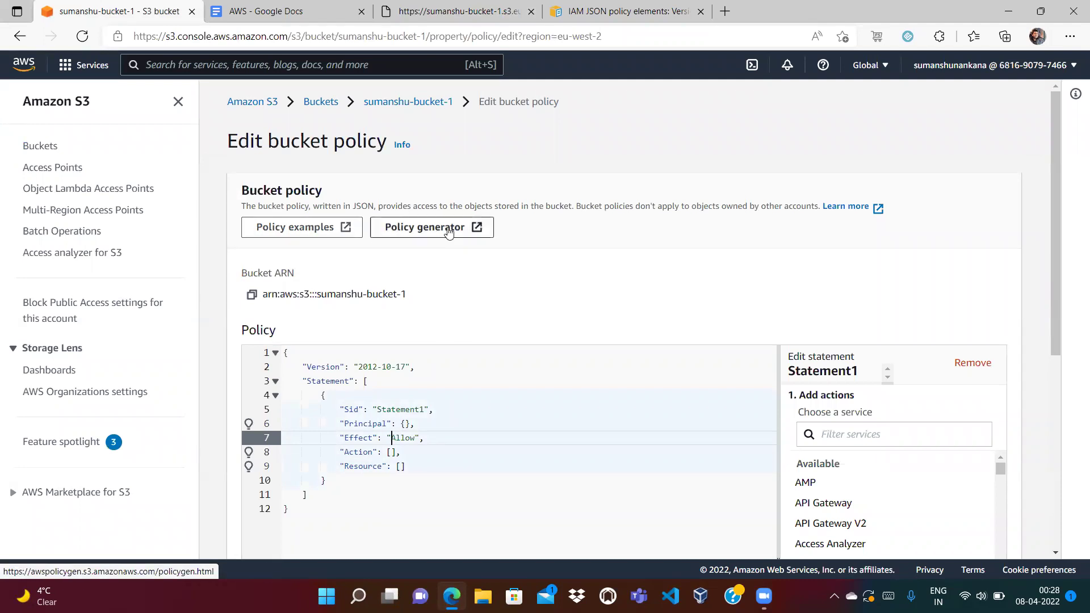
click(309, 227)
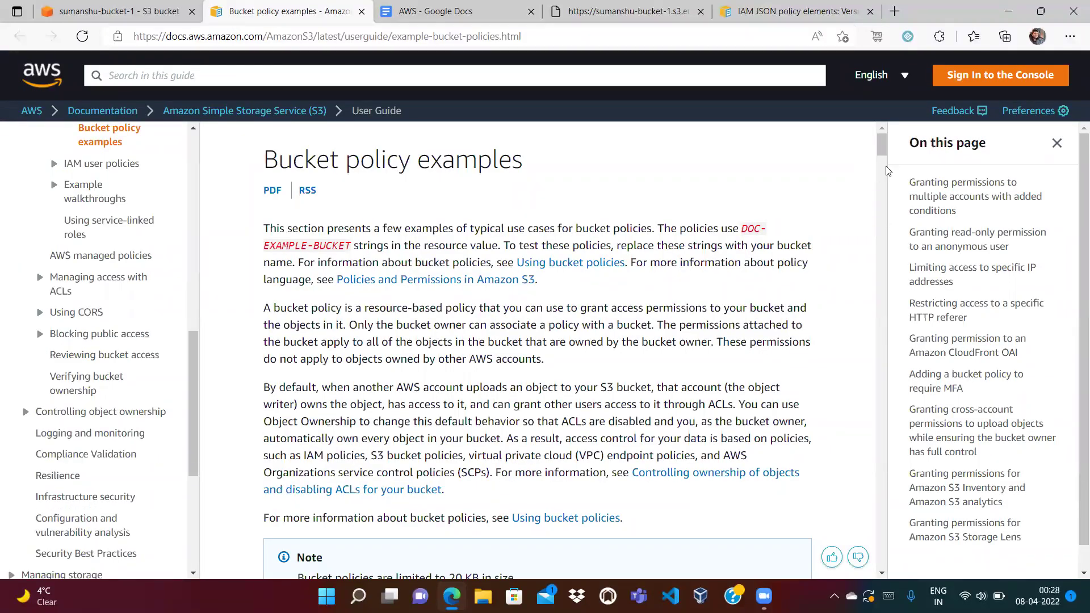
drag(883, 147, 888, 395)
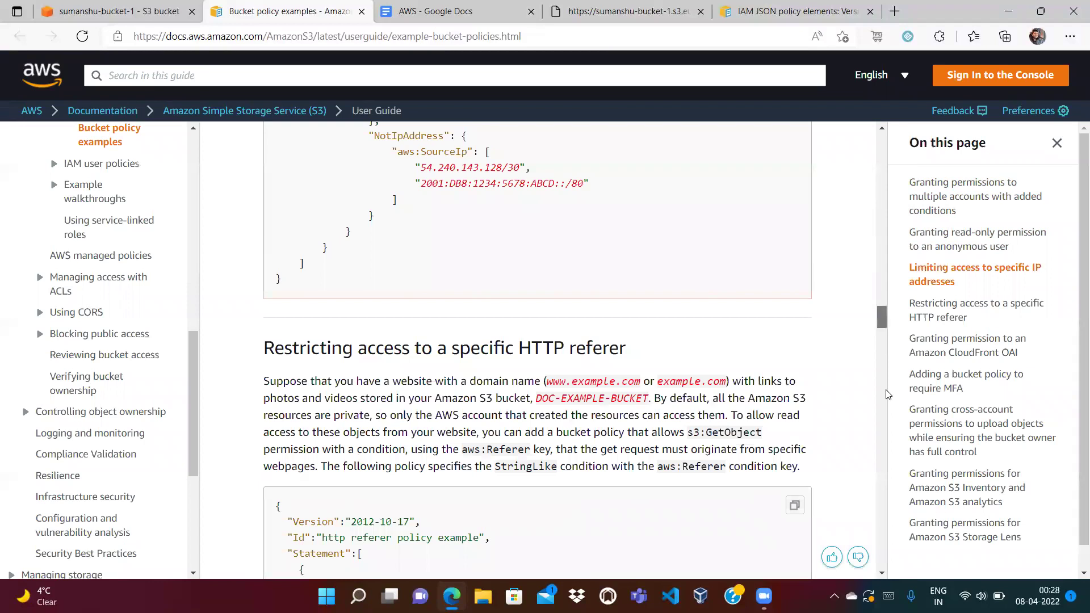
click(361, 11)
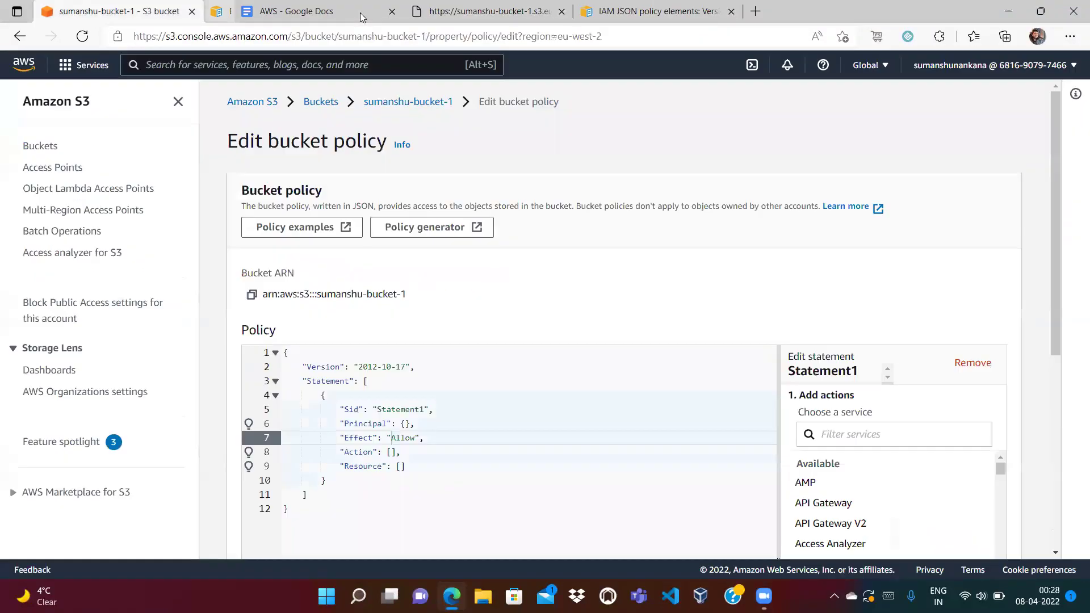
Launch AWS Policy Generator in a new tab and return to the policy editor's Version field.
click(414, 238)
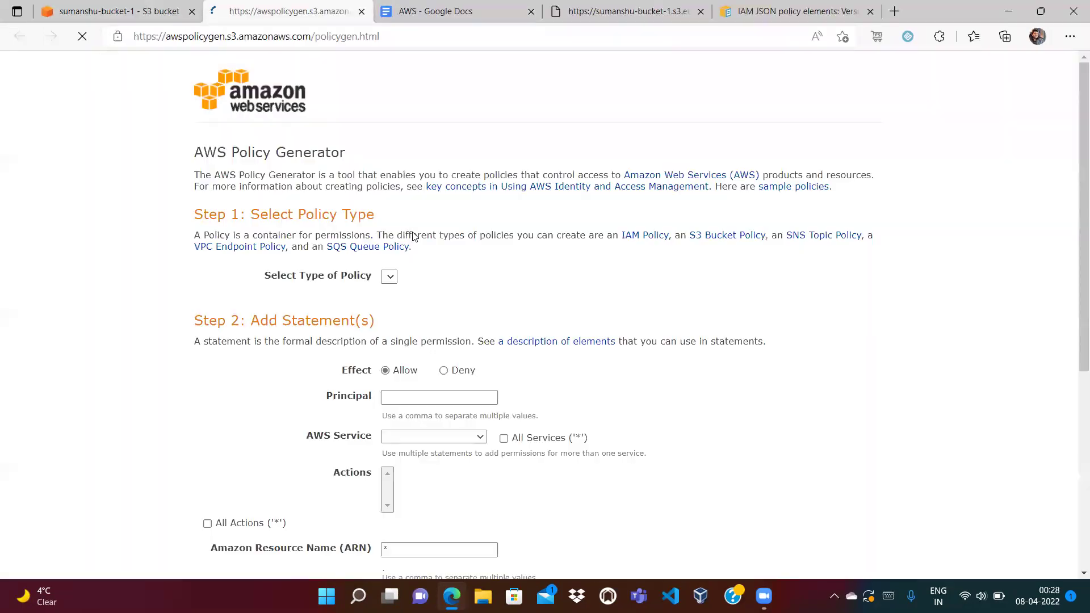
click(112, 14)
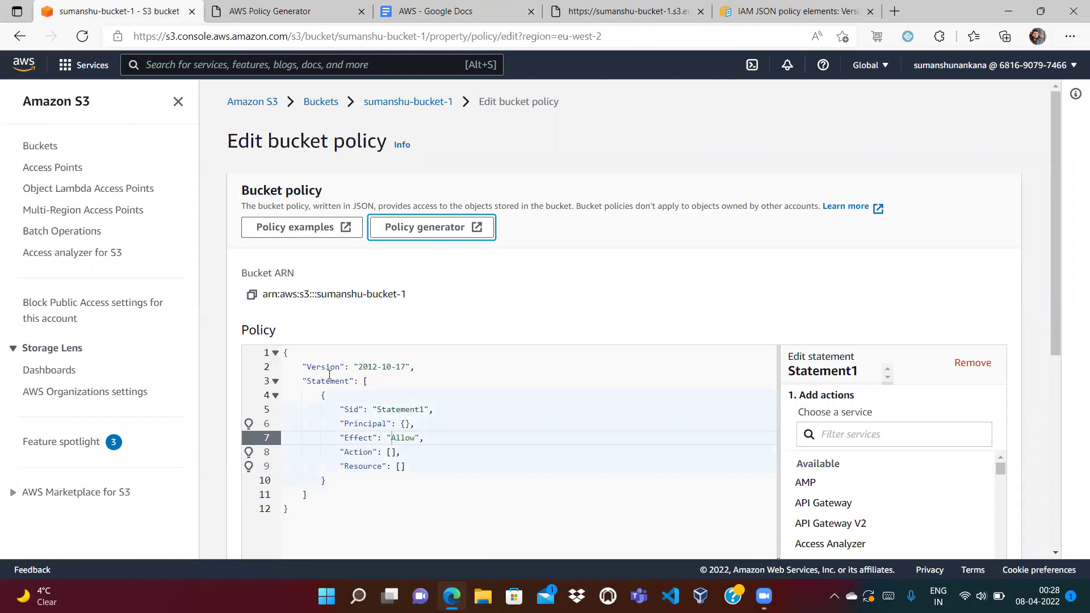
drag(302, 367, 402, 364)
click(414, 367)
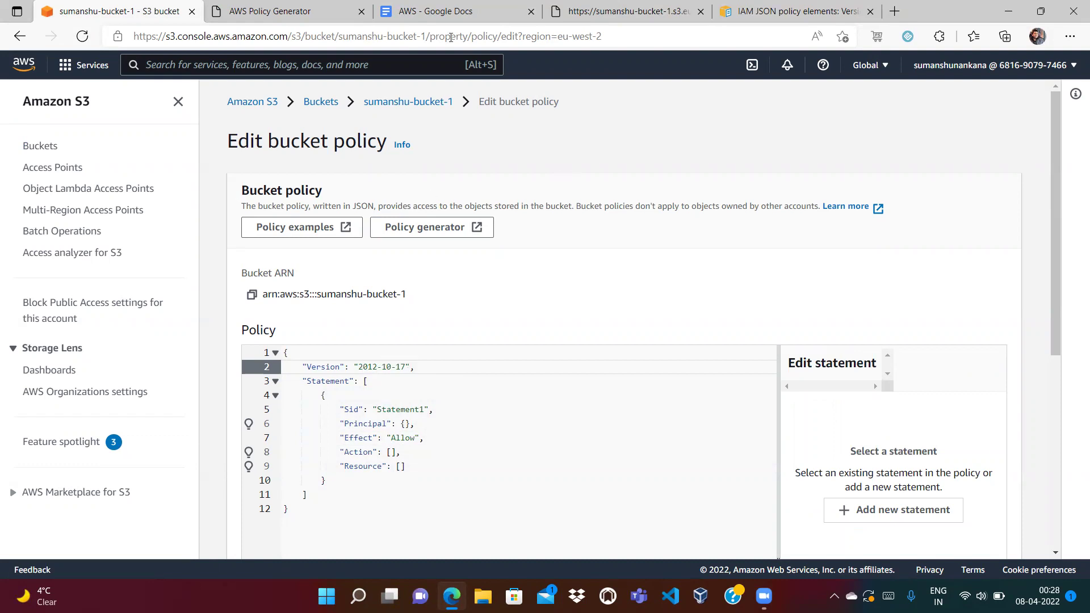
click(794, 11)
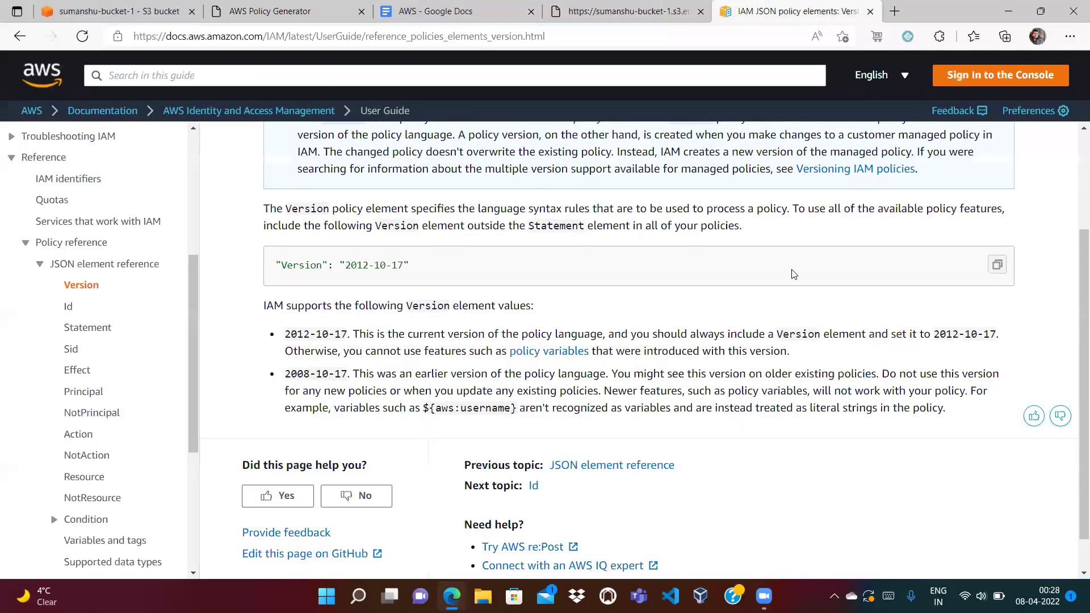
drag(1073, 316, 1074, 222)
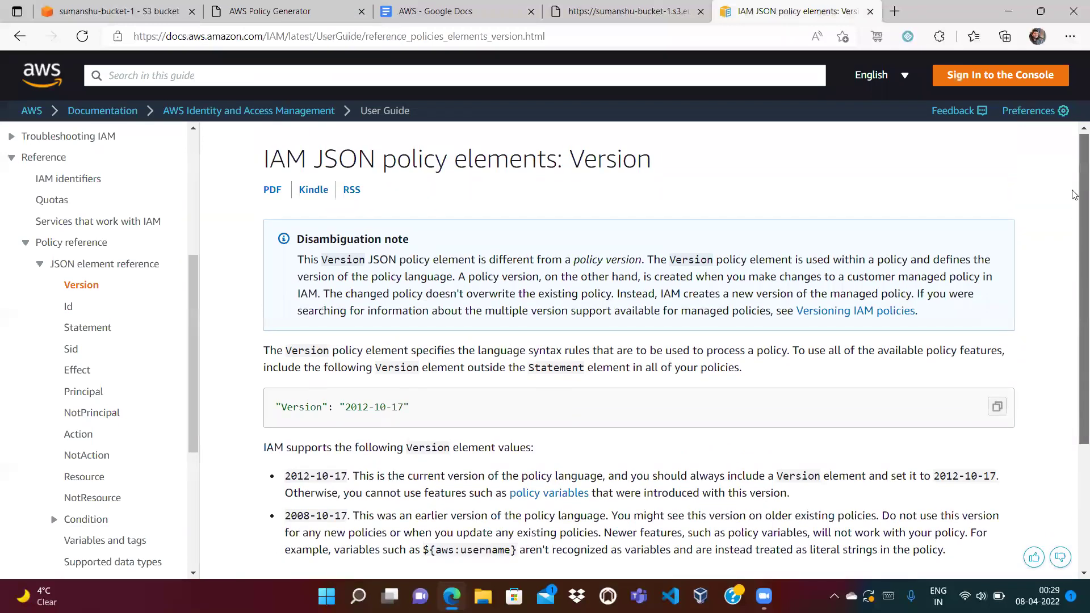
right_click(1074, 279)
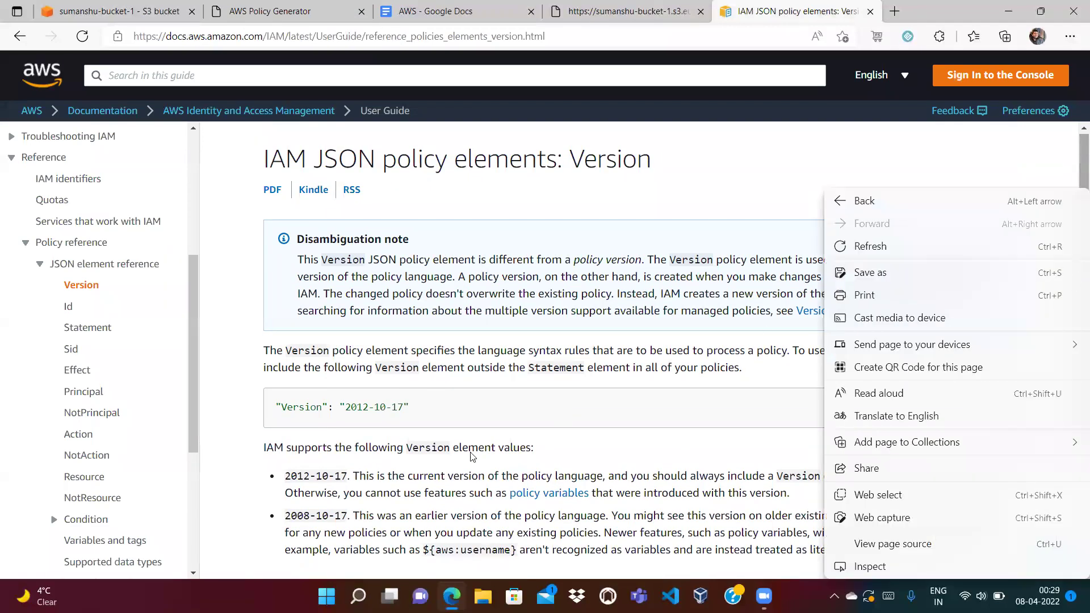
click(381, 474)
drag(348, 475, 284, 480)
click(293, 448)
scroll(358, 379, down, 2)
scroll(316, 378, down, 1)
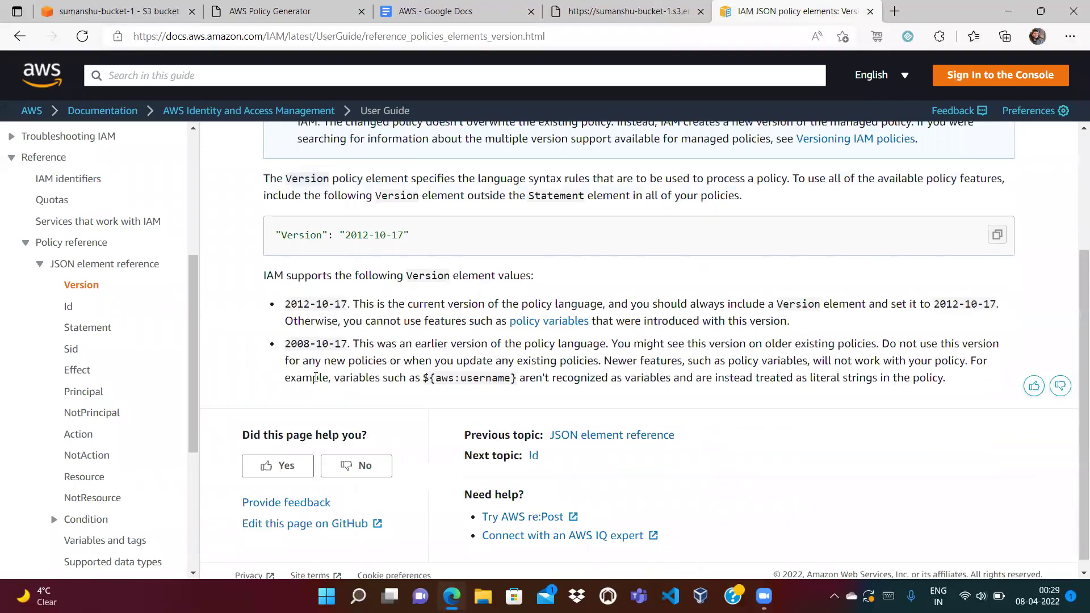
double_click(300, 344)
double_click(298, 303)
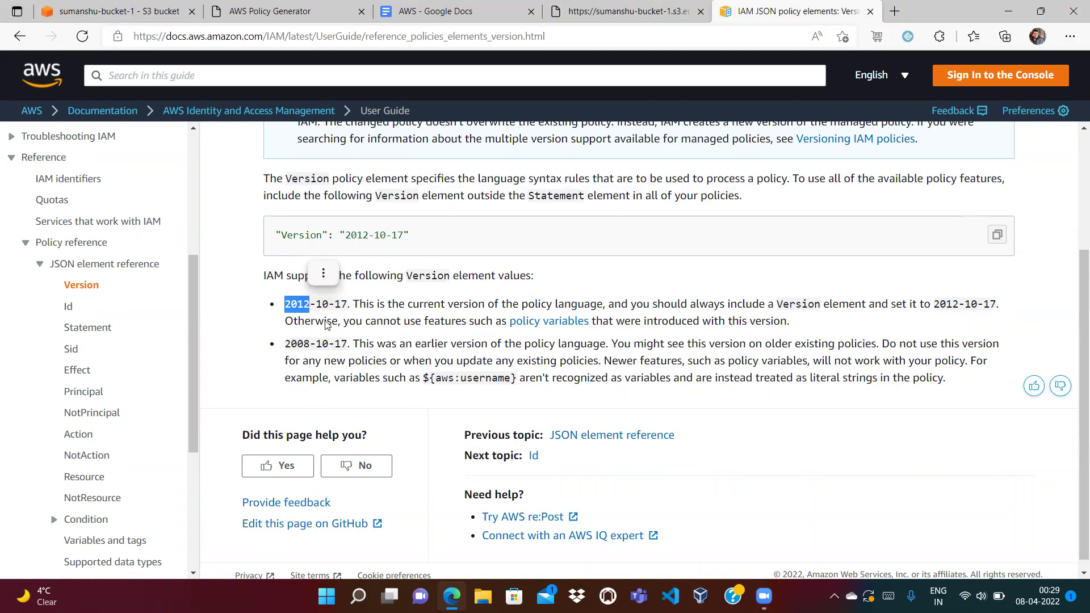
double_click(305, 347)
click(329, 344)
double_click(331, 344)
click(399, 341)
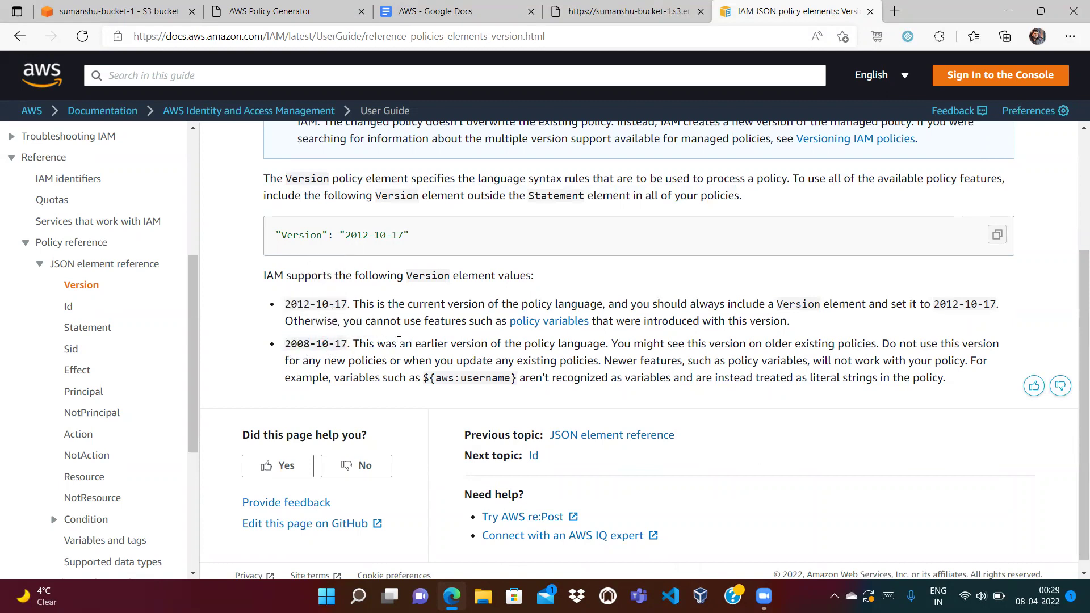
right_click(299, 304)
click(241, 310)
click(109, 11)
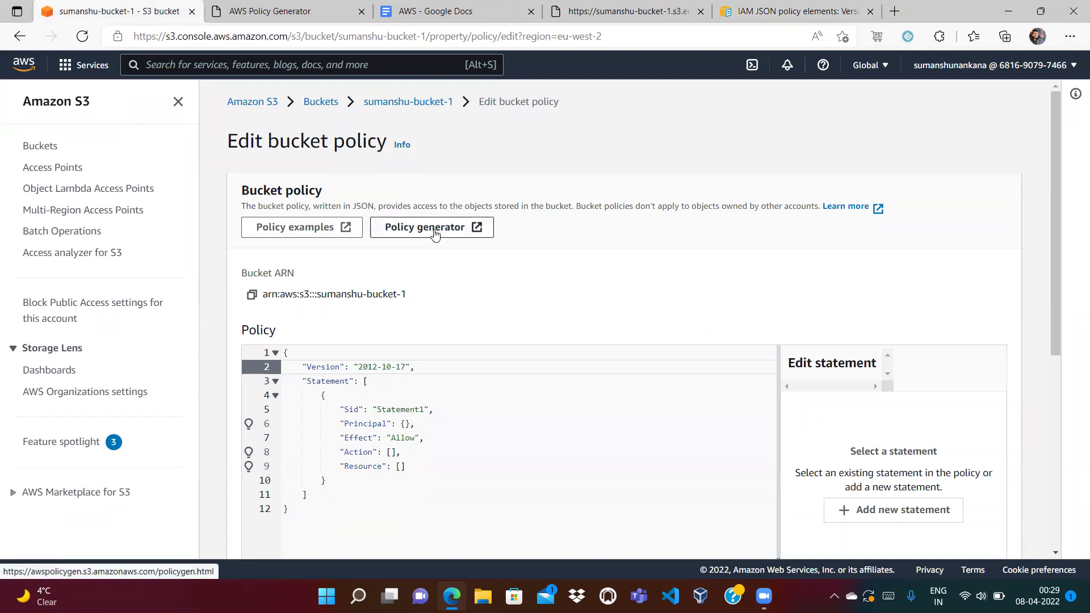
In Policy Generator, choose S3 Bucket Policy as the type and set Principal to *.
click(300, 10)
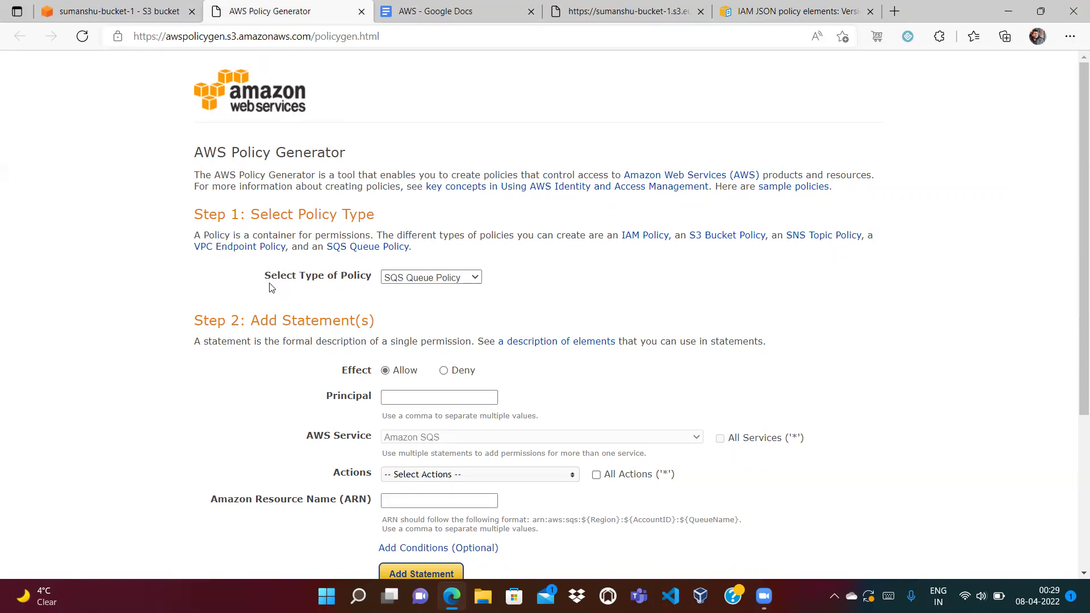
click(441, 277)
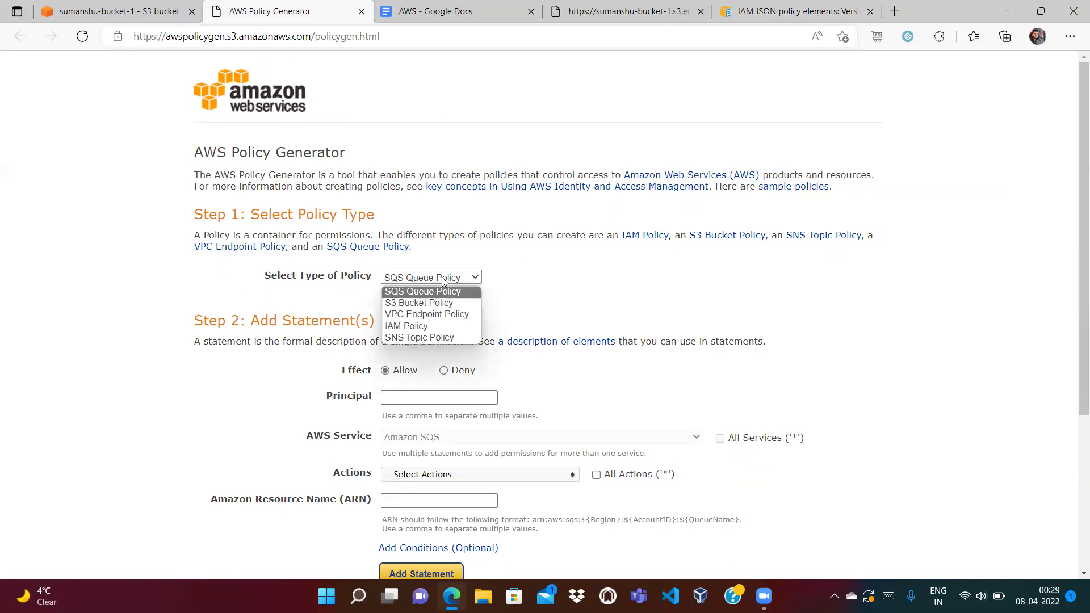
click(426, 305)
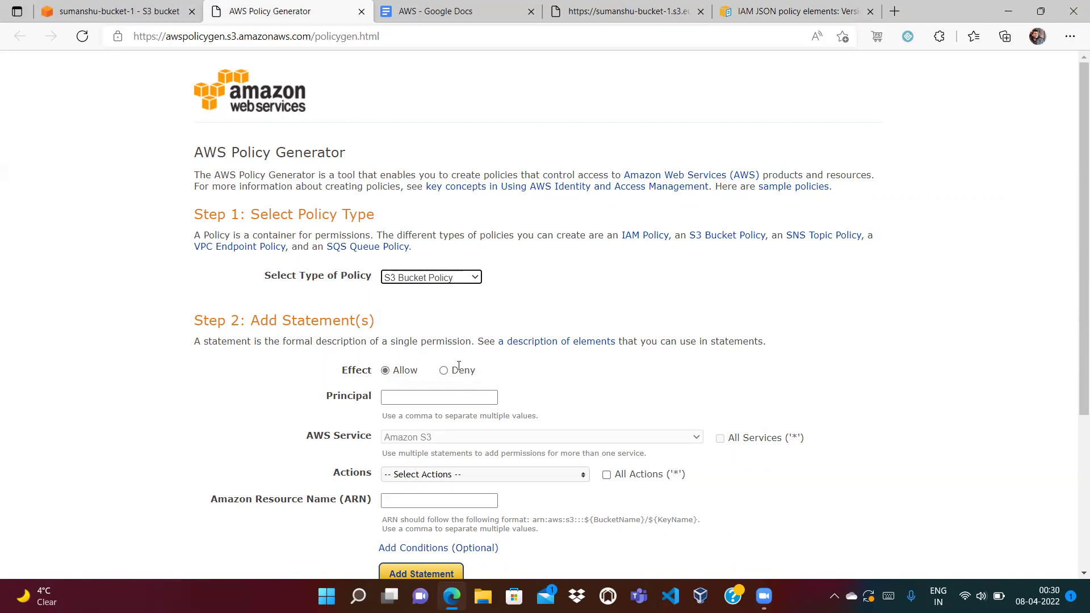
click(574, 13)
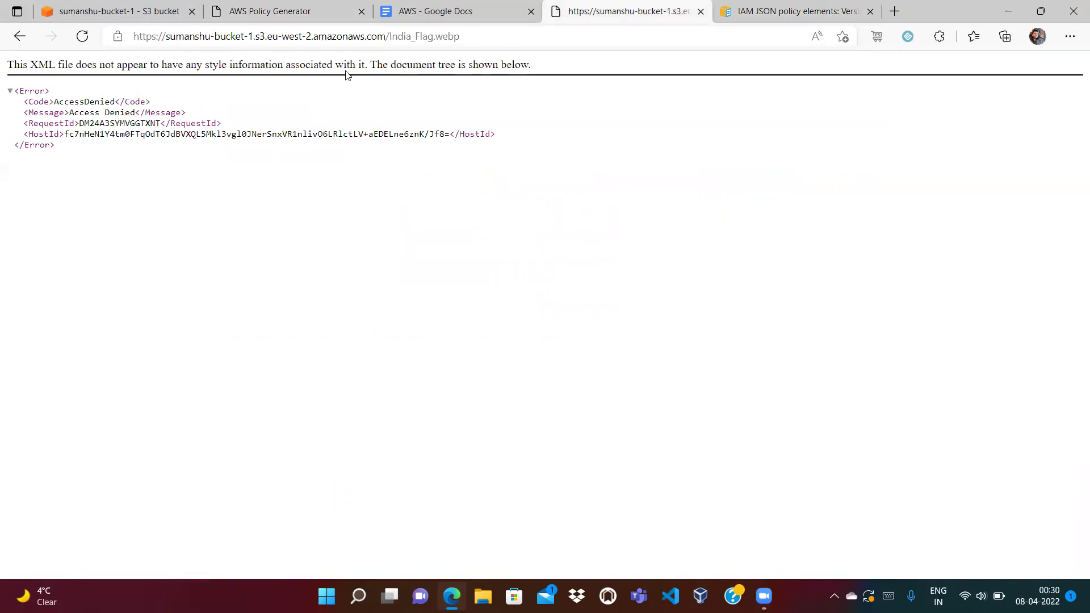
click(301, 8)
click(415, 397)
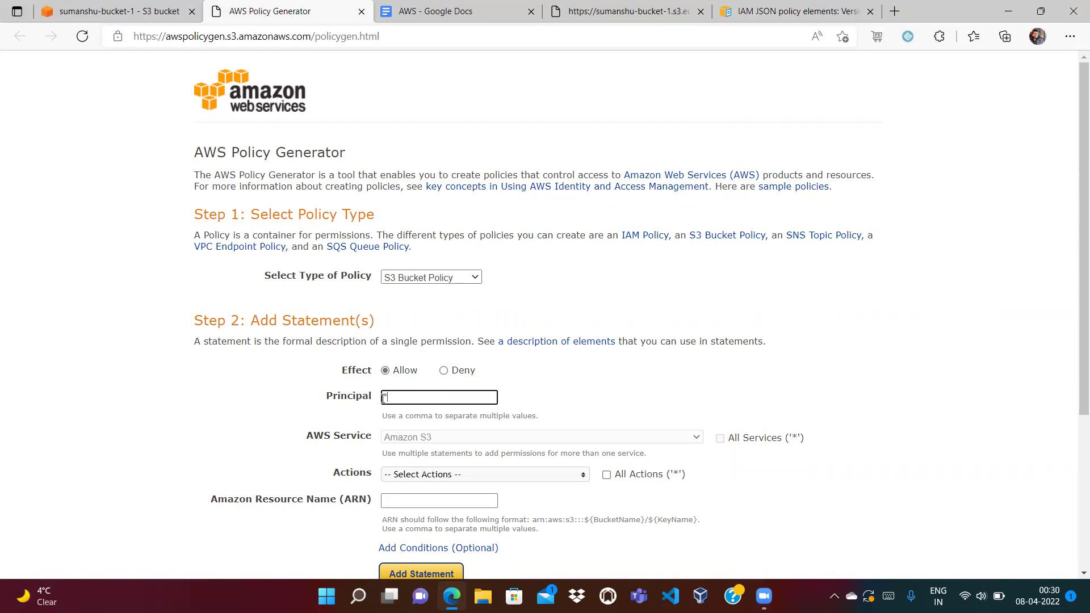
text(*)
key(Return)
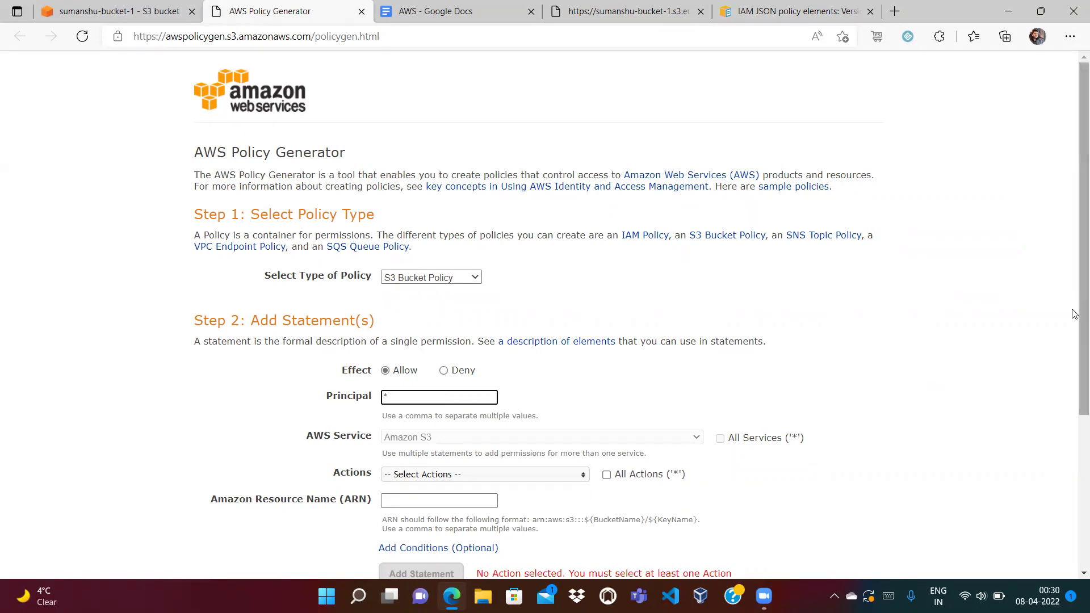
drag(1074, 314, 1075, 390)
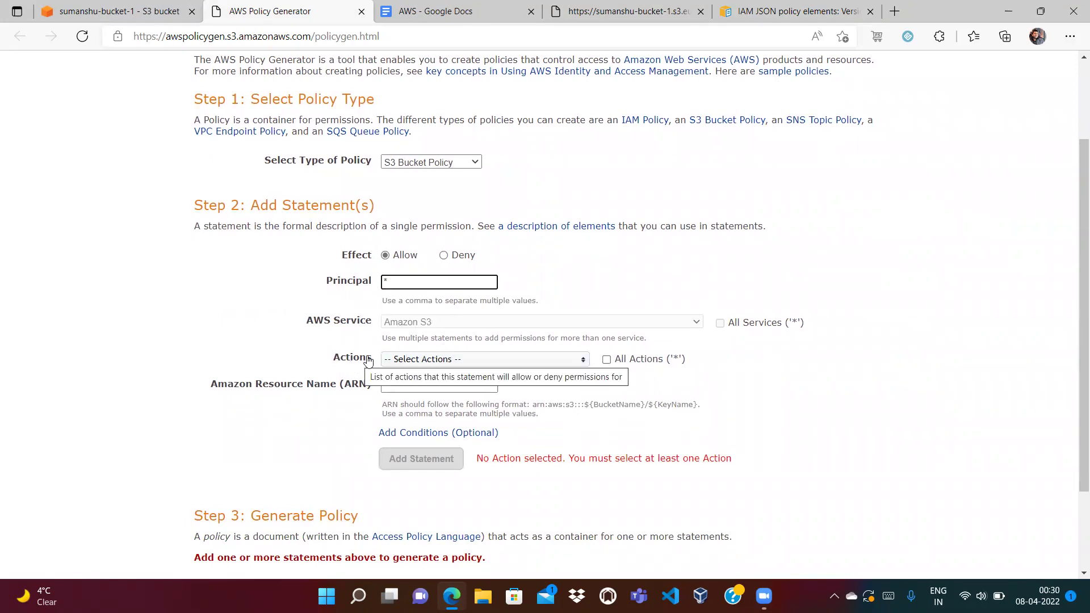
Select the GetObject action for the Policy Generator statement.
click(570, 16)
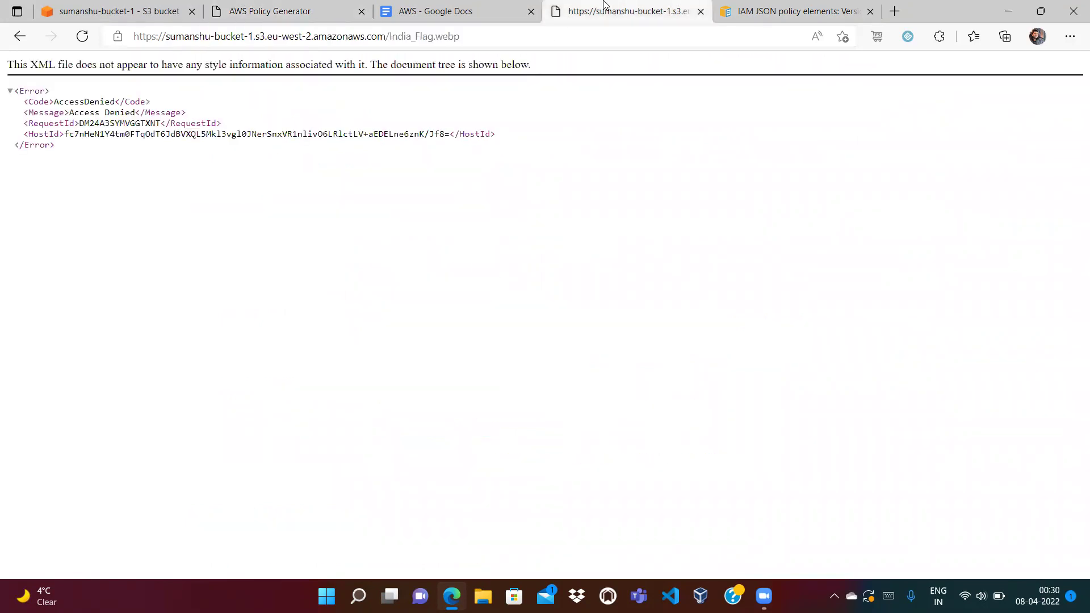
click(280, 11)
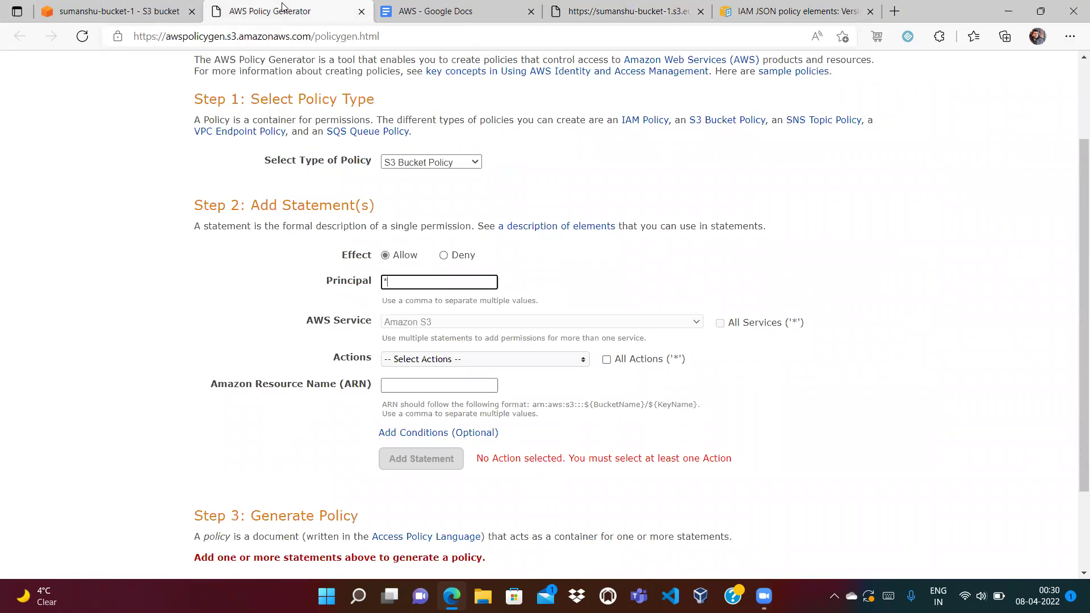
click(474, 359)
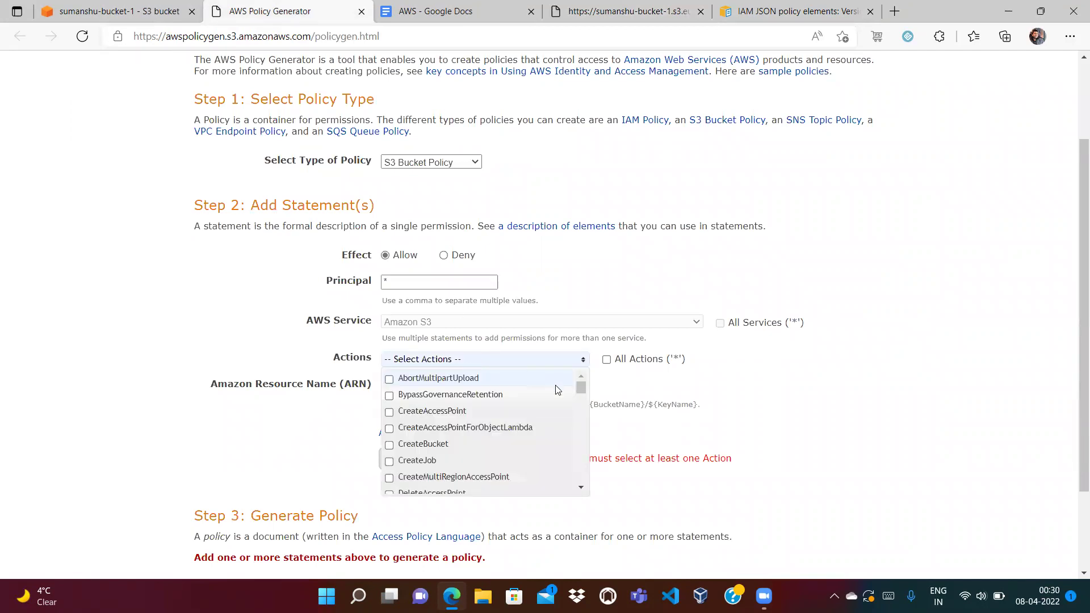
drag(584, 388, 581, 429)
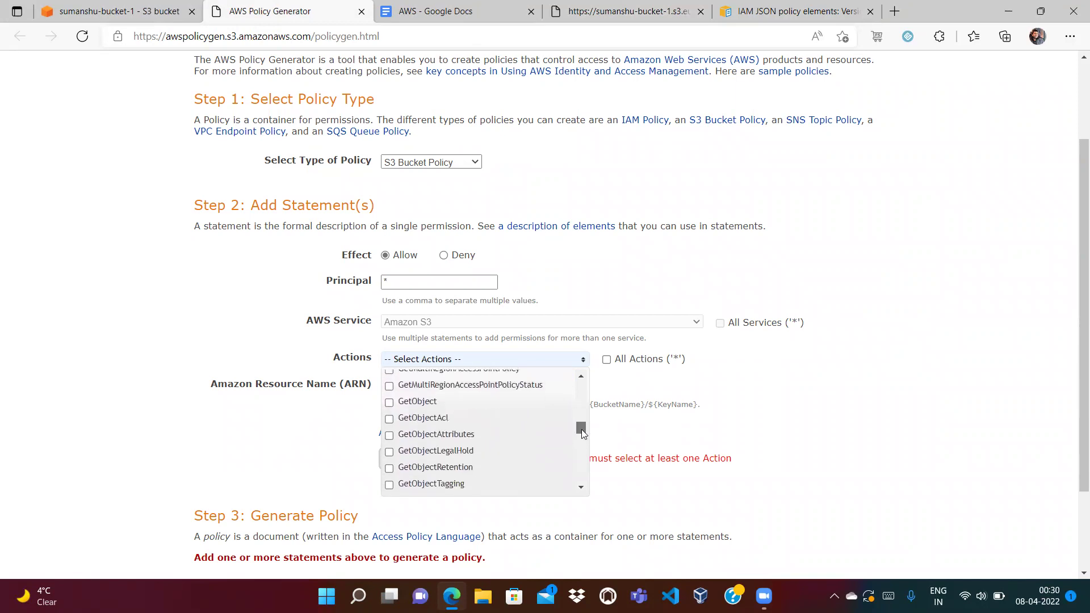
click(389, 403)
click(357, 423)
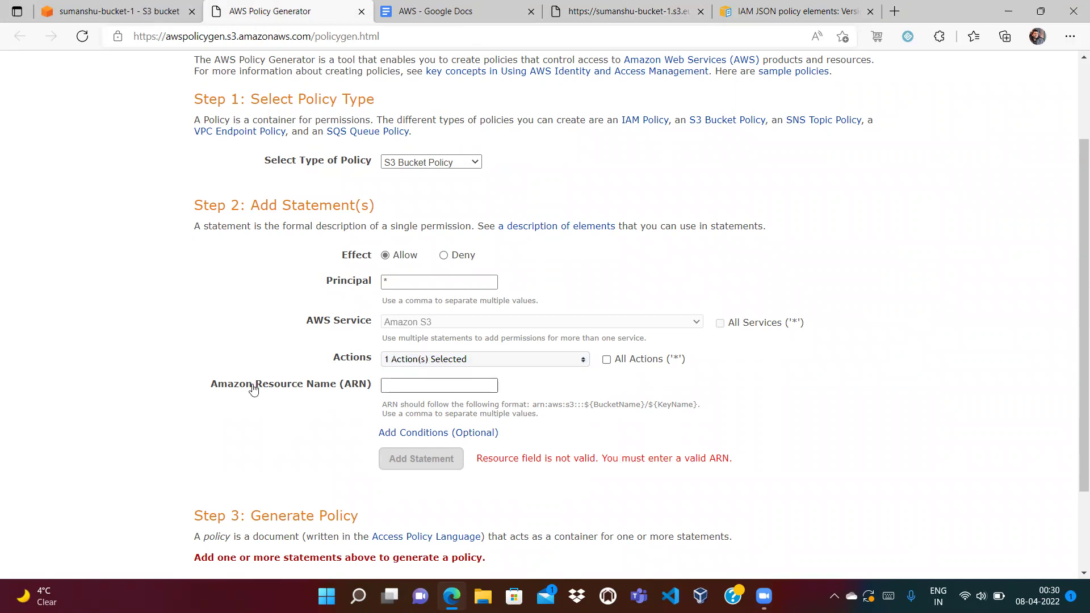
Set the resource to the sumanshu-bucket-1 ARN with /* appended.
click(118, 13)
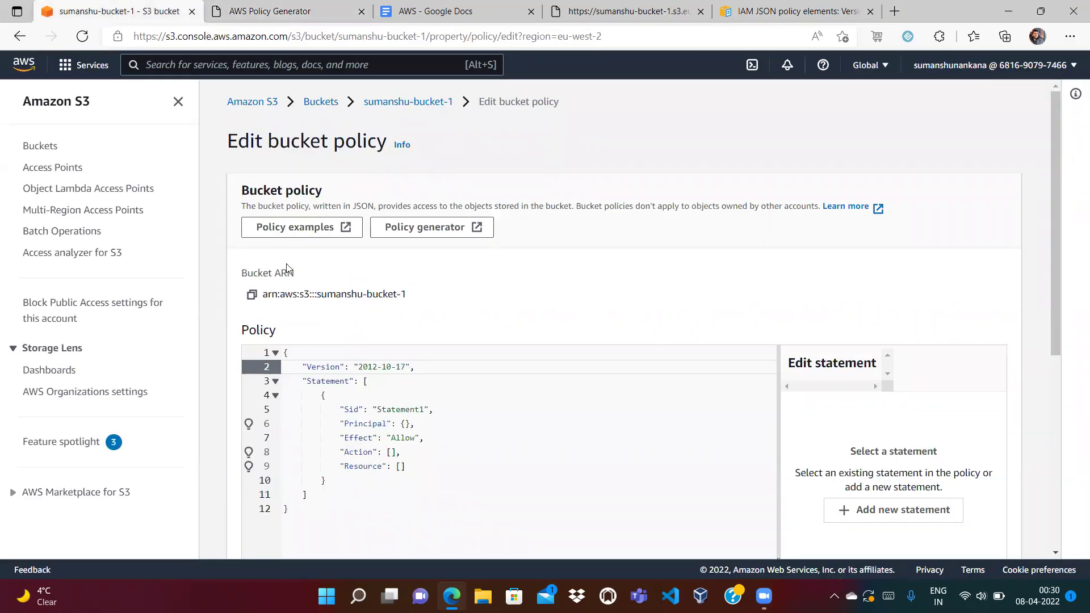
click(251, 297)
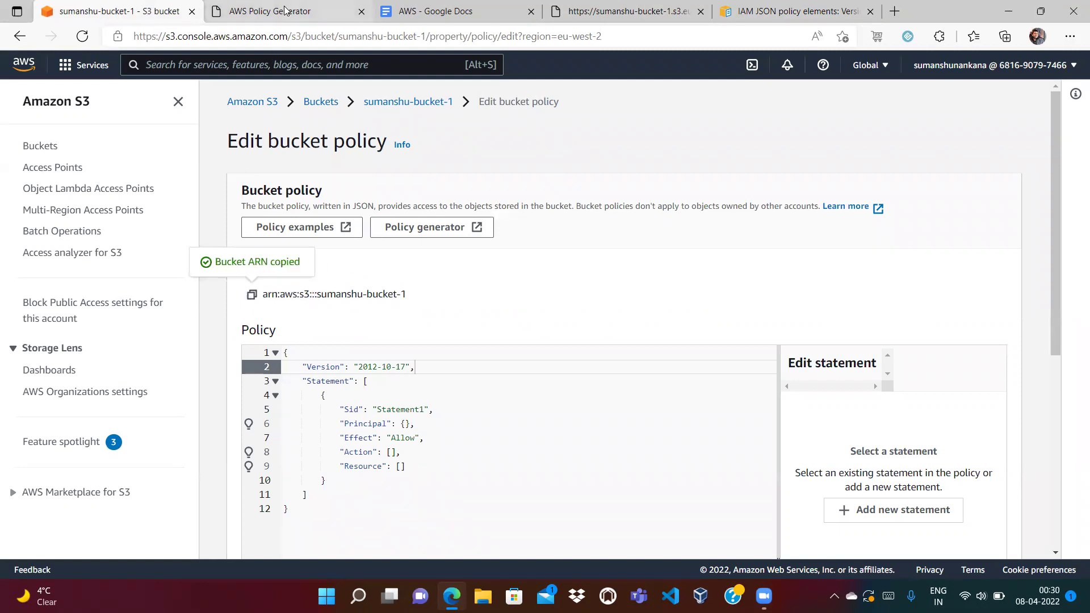
click(285, 10)
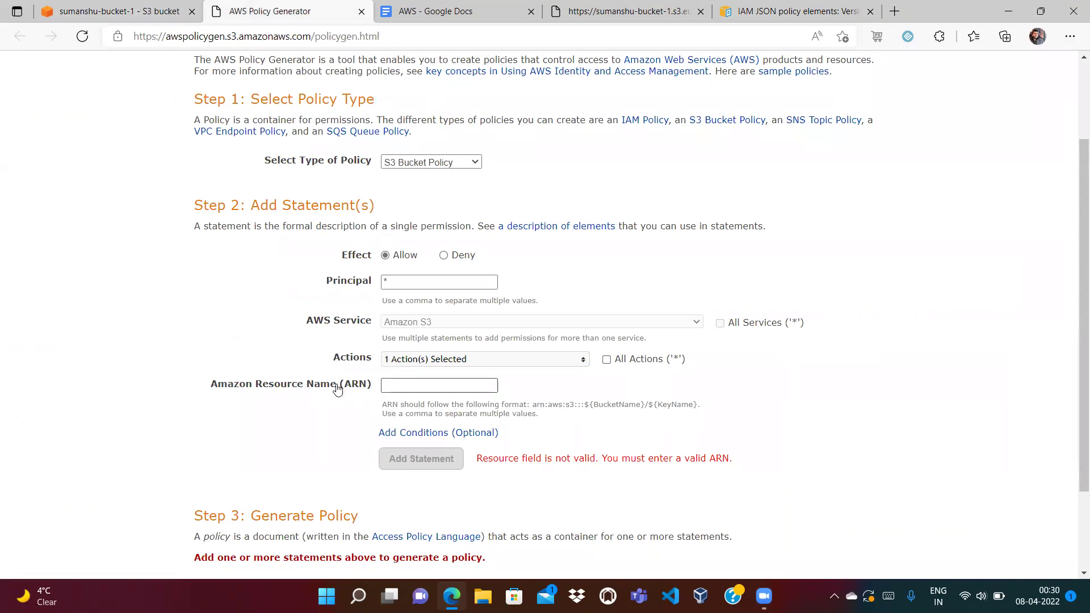
click(416, 391)
key(ctrl+v)
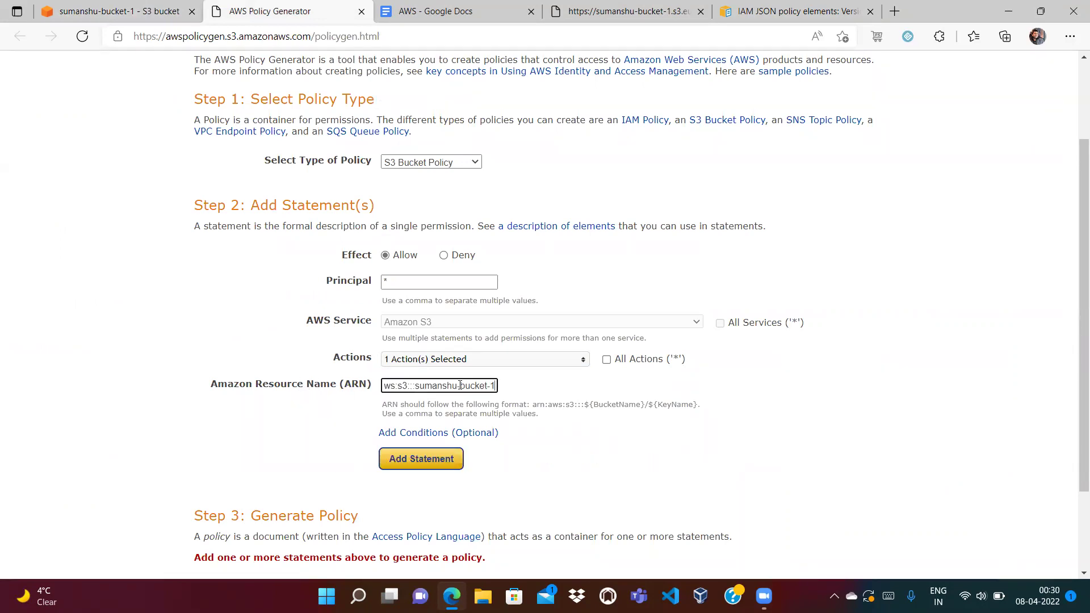
text(/*)
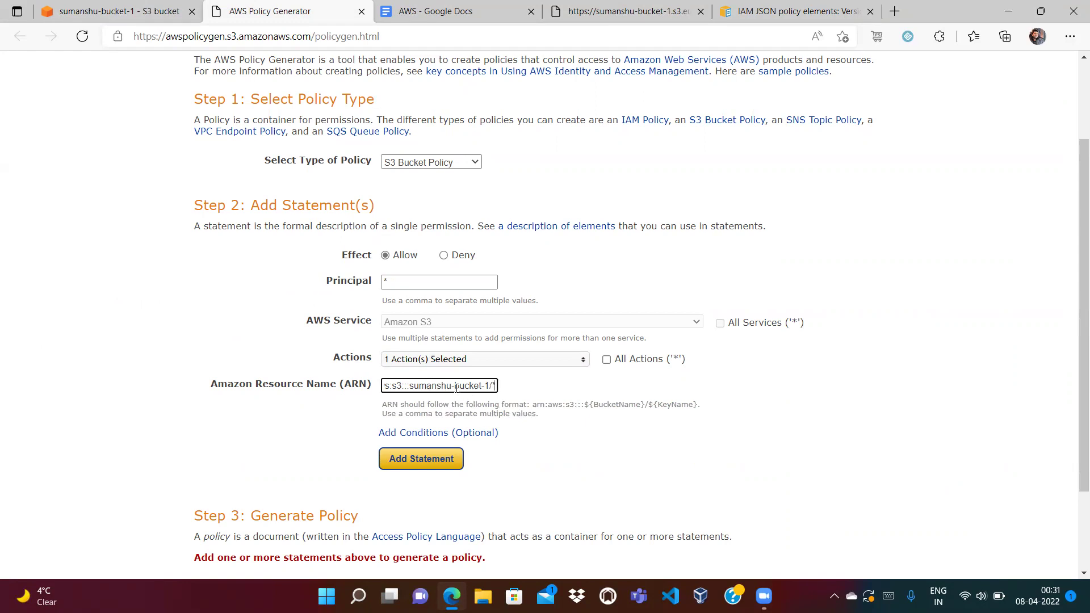
click(117, 17)
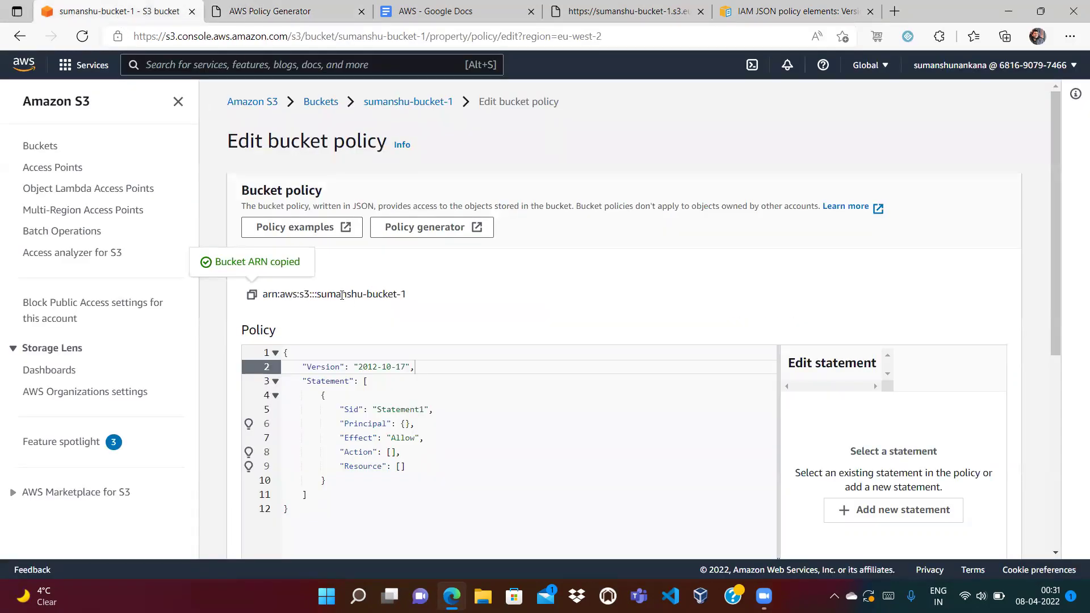
click(281, 11)
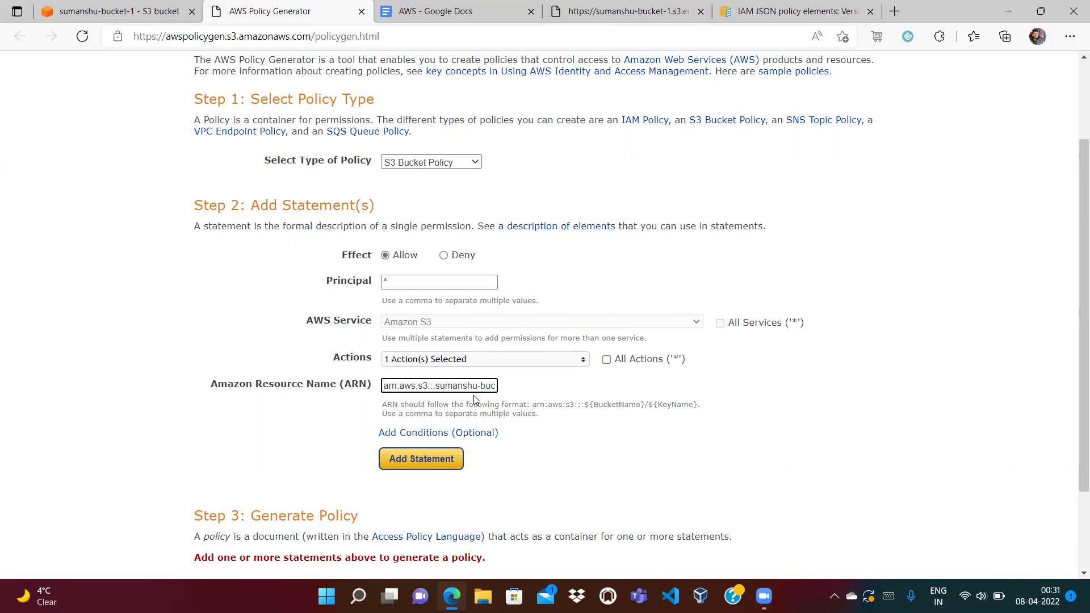
key(End)
text(/*)
Add the statement, generate and select the policy JSON, and return to the S3 policy editor.
click(422, 460)
scroll(568, 369, down, 4)
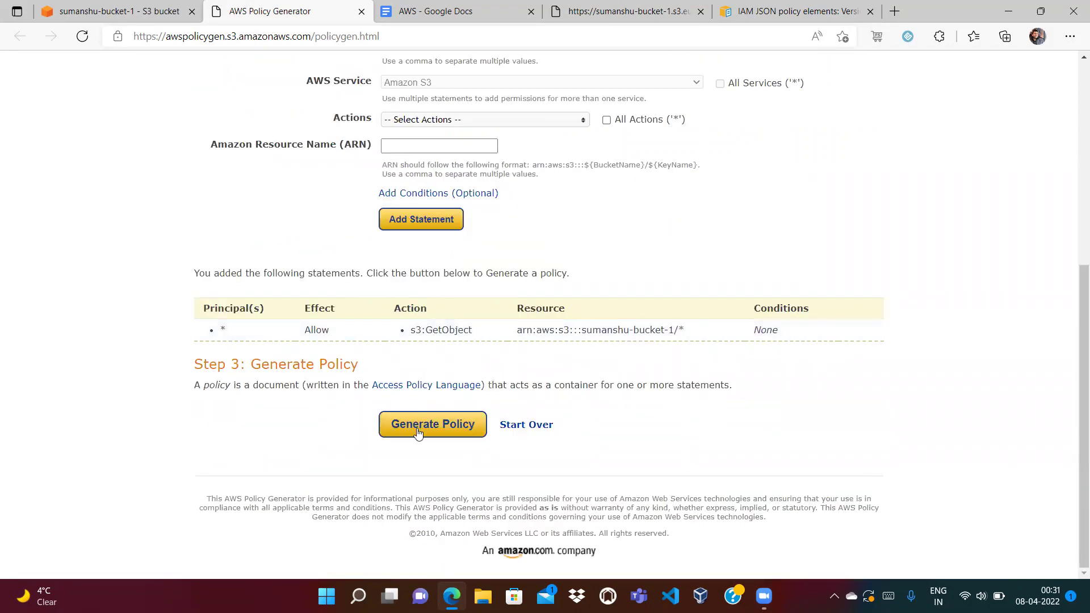
click(418, 430)
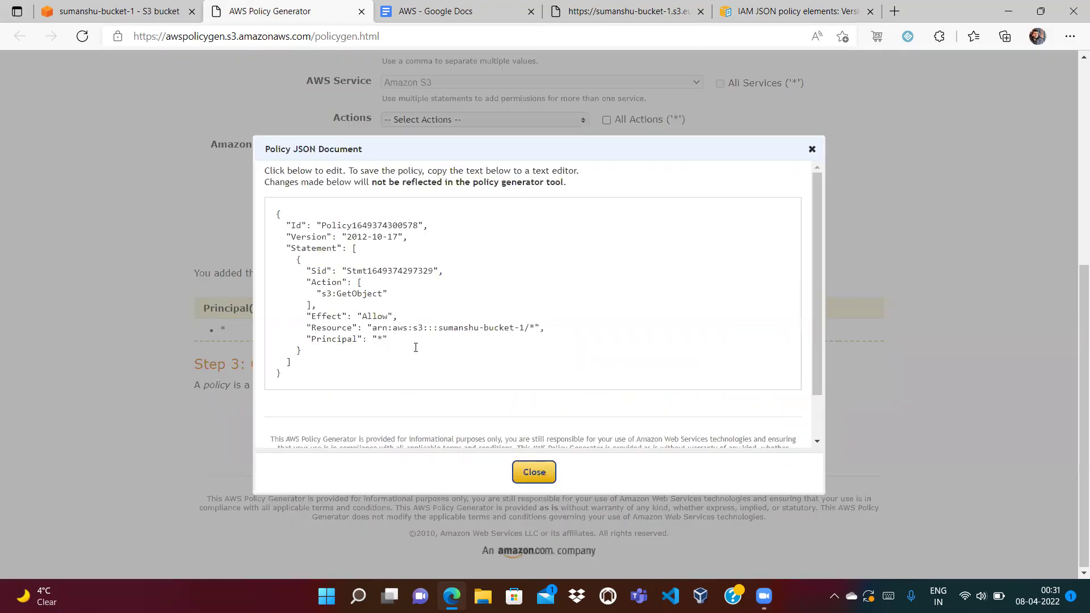
drag(276, 210, 287, 381)
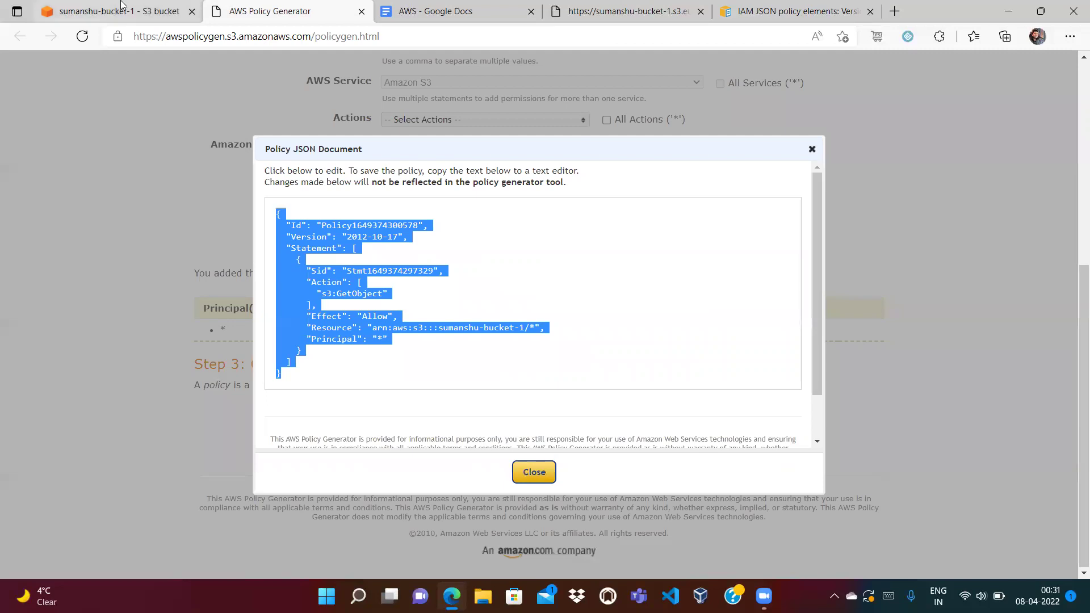
click(125, 10)
click(370, 391)
Replace the placeholder bucket policy with the generated public s3:GetObject JSON and review its statement.
key(ctrl+a)
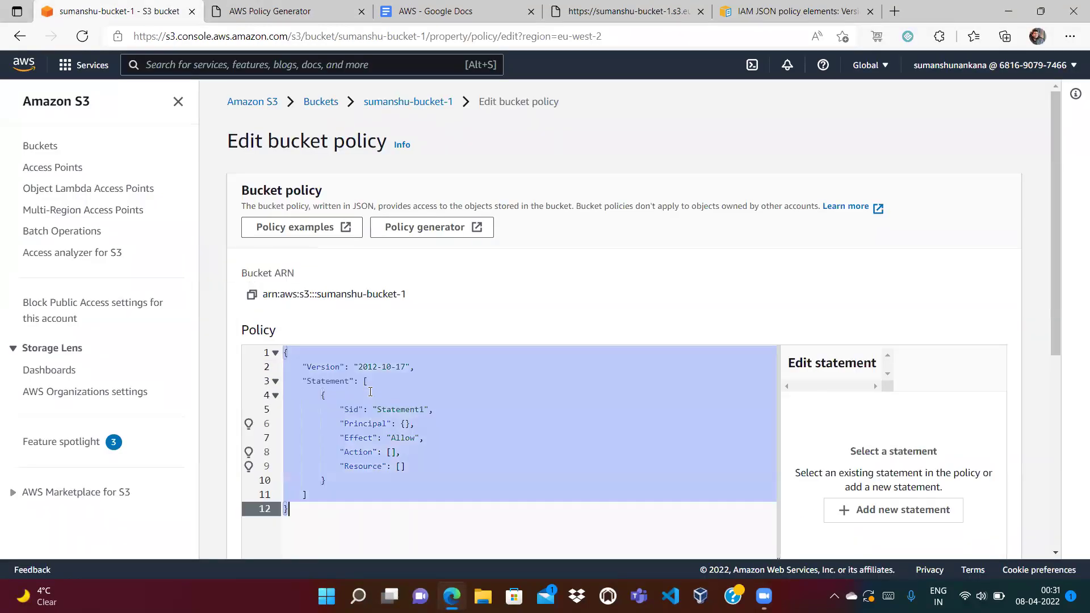
key(BackSpace)
key(ctrl+v)
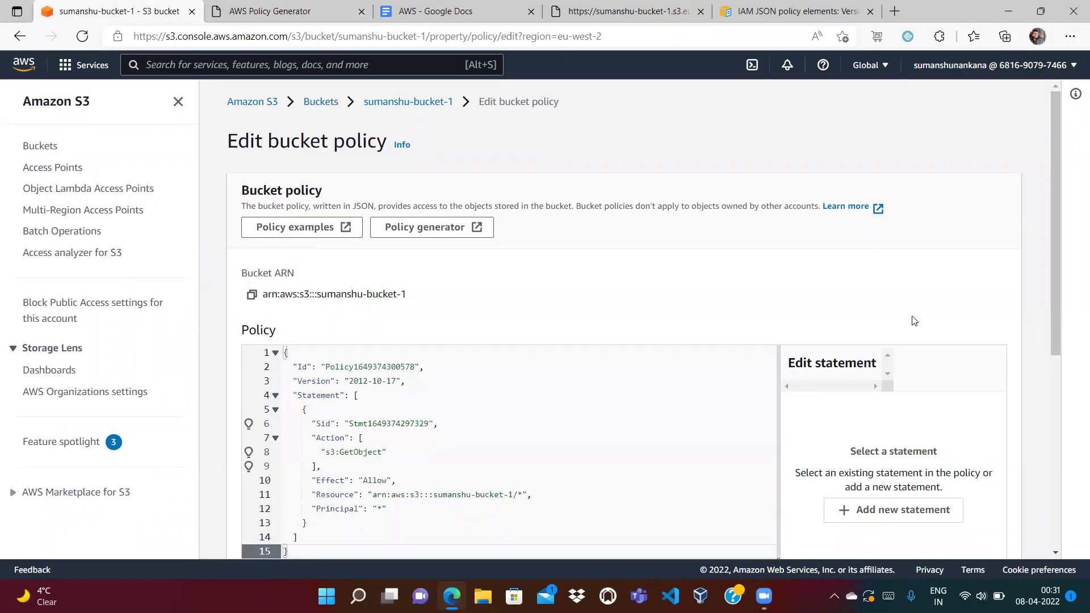
drag(1055, 291, 1061, 362)
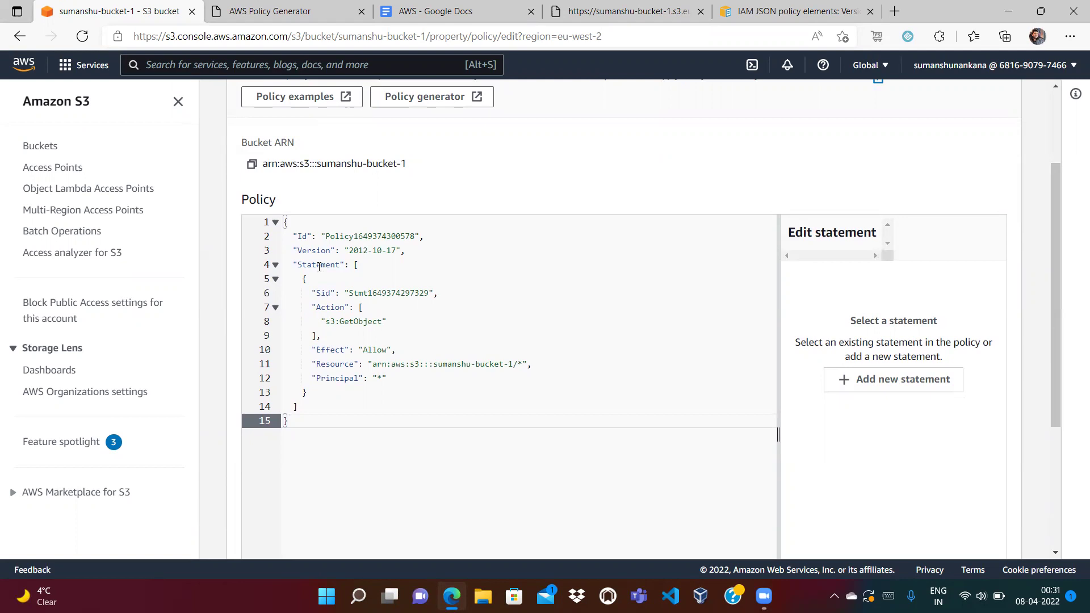
double_click(388, 292)
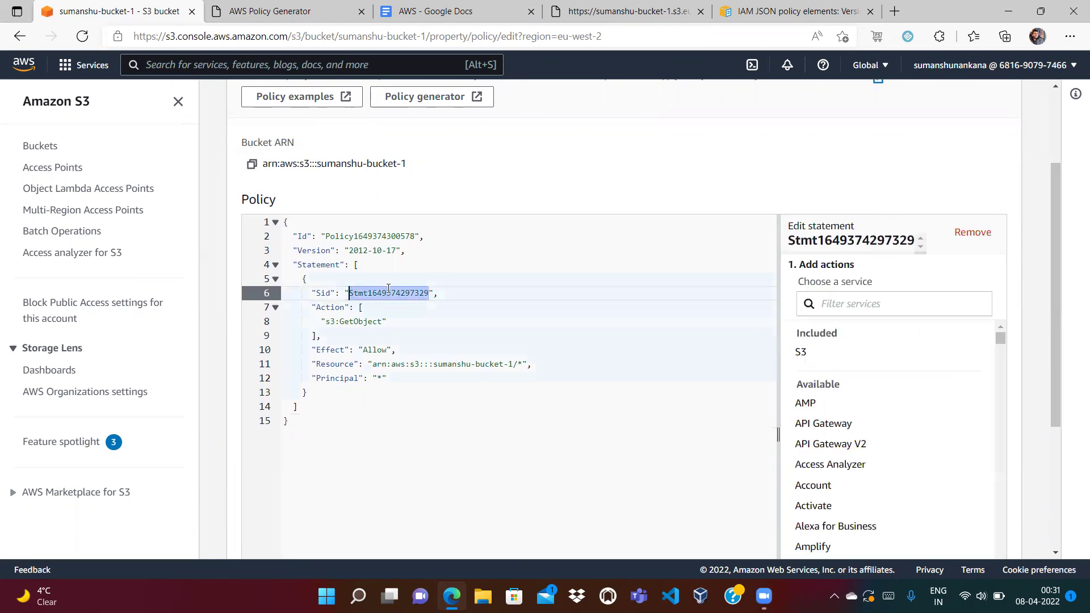
click(391, 318)
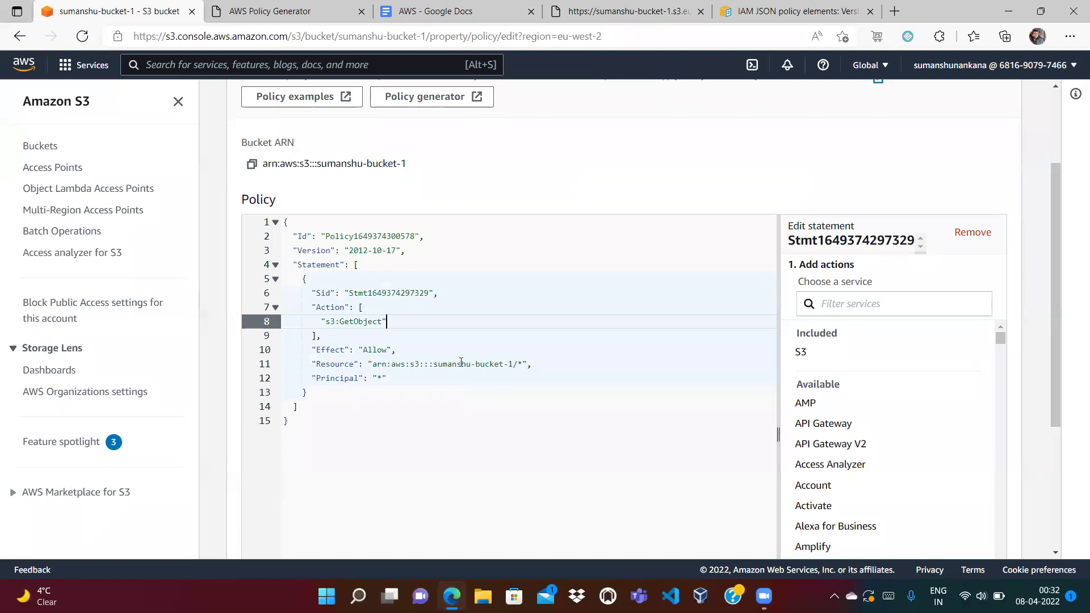
click(393, 379)
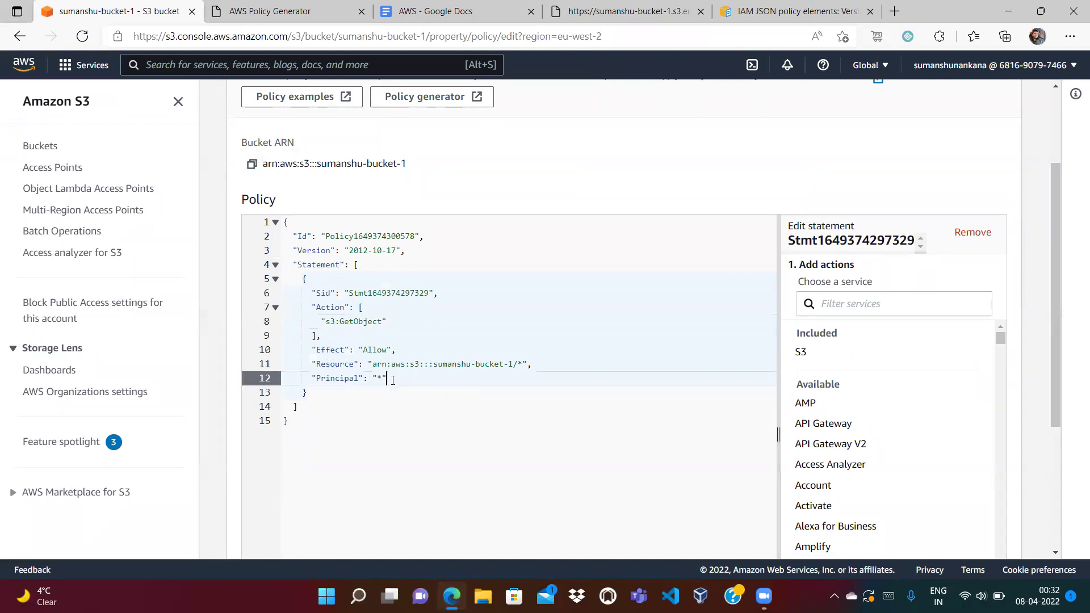
Save the new bucket policy and go back to the Buckets list.
click(632, 10)
drag(1052, 356, 1055, 498)
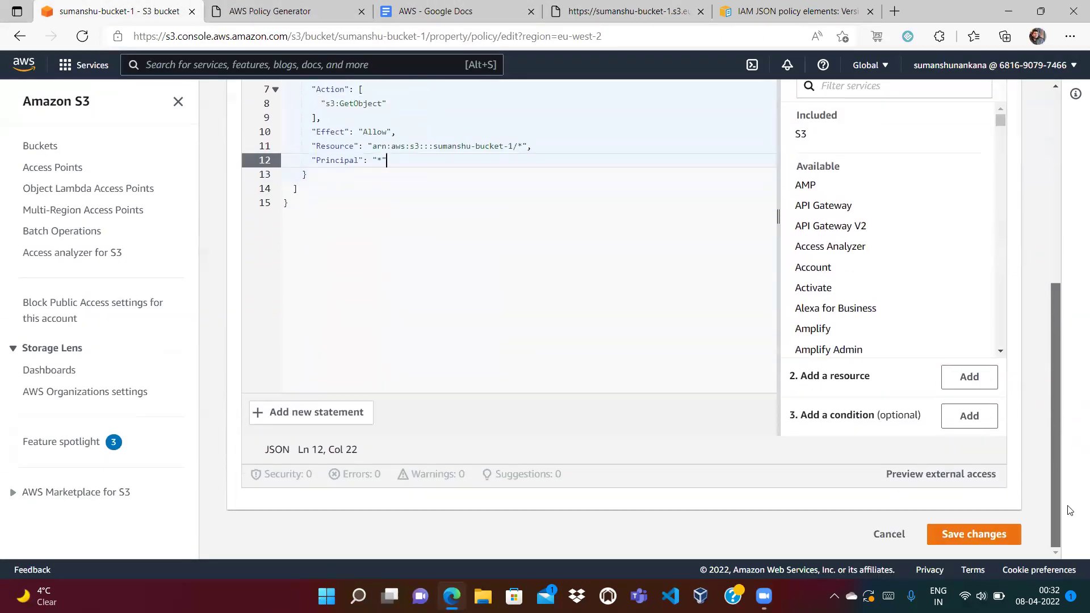
click(975, 533)
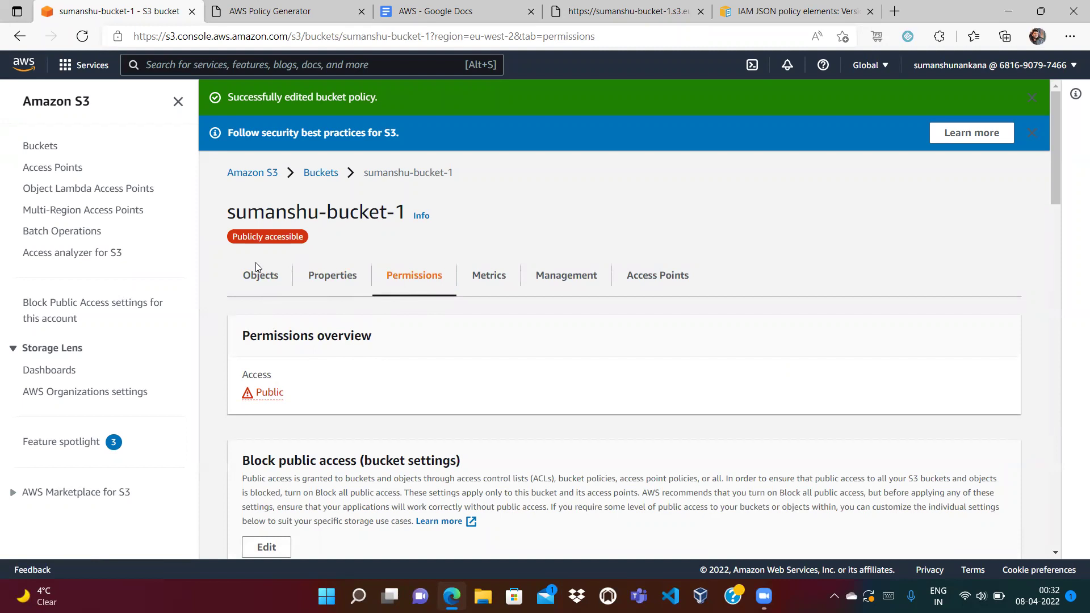
click(312, 173)
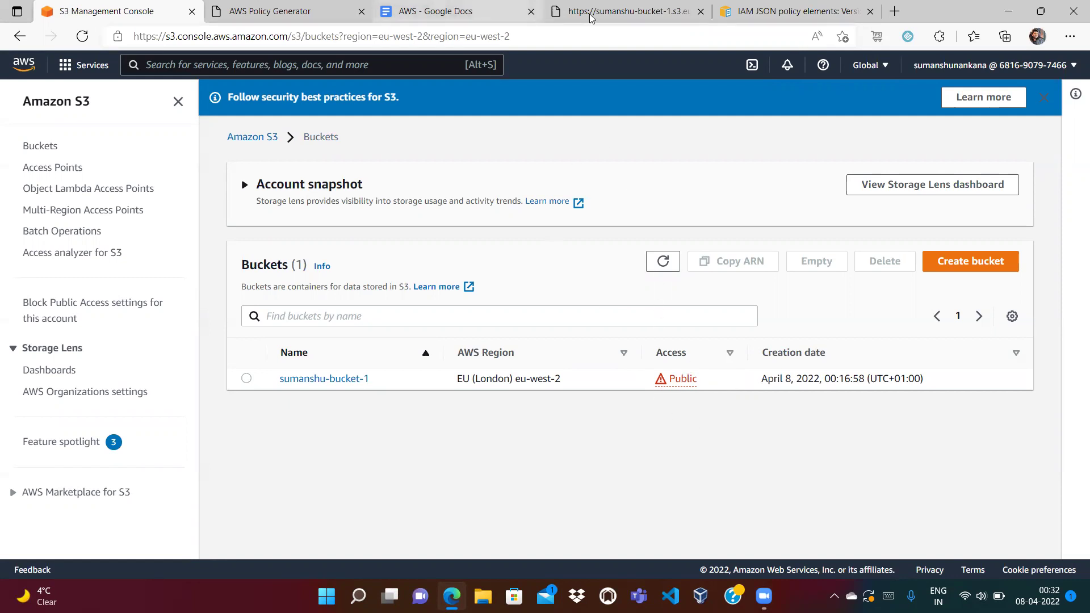
Reload the India_Flag.webp object URL so the flag image loads publicly, and enlarge it to full size.
click(616, 12)
click(584, 37)
key(Return)
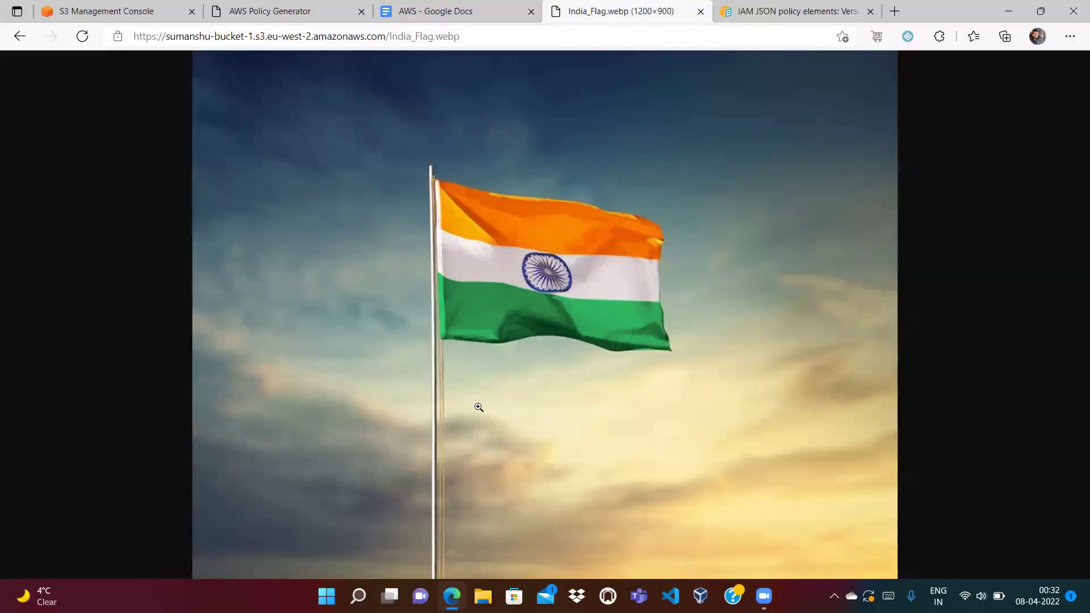
drag(479, 40, 114, 38)
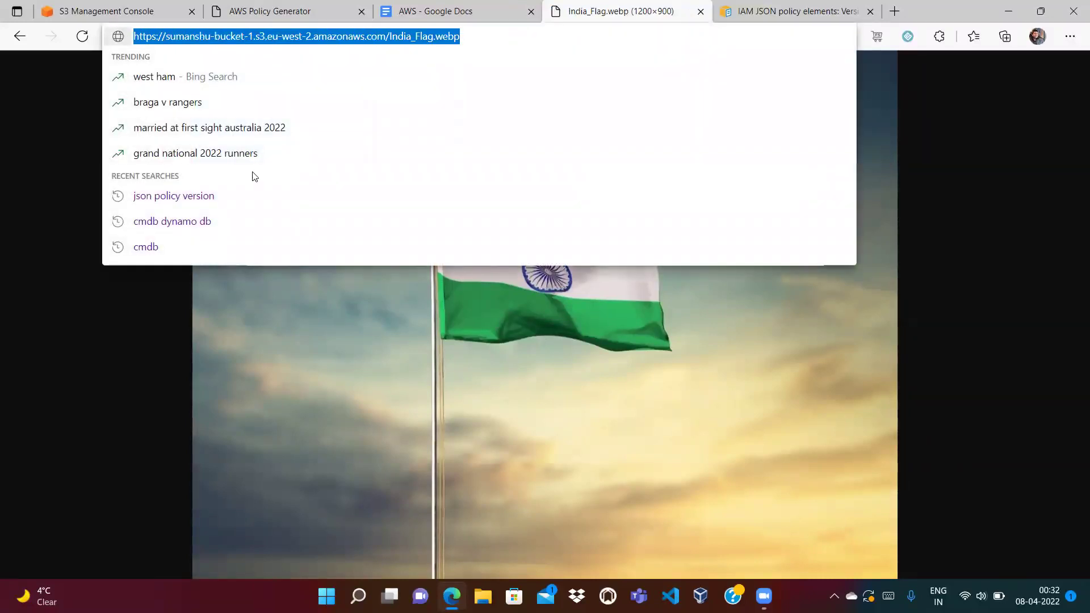
click(339, 322)
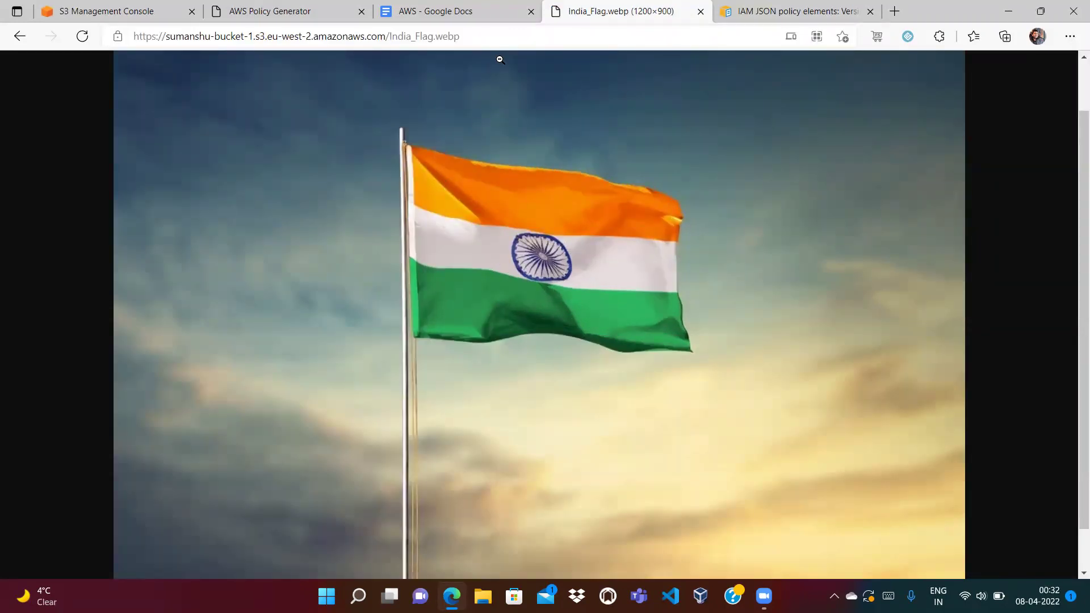
click(282, 11)
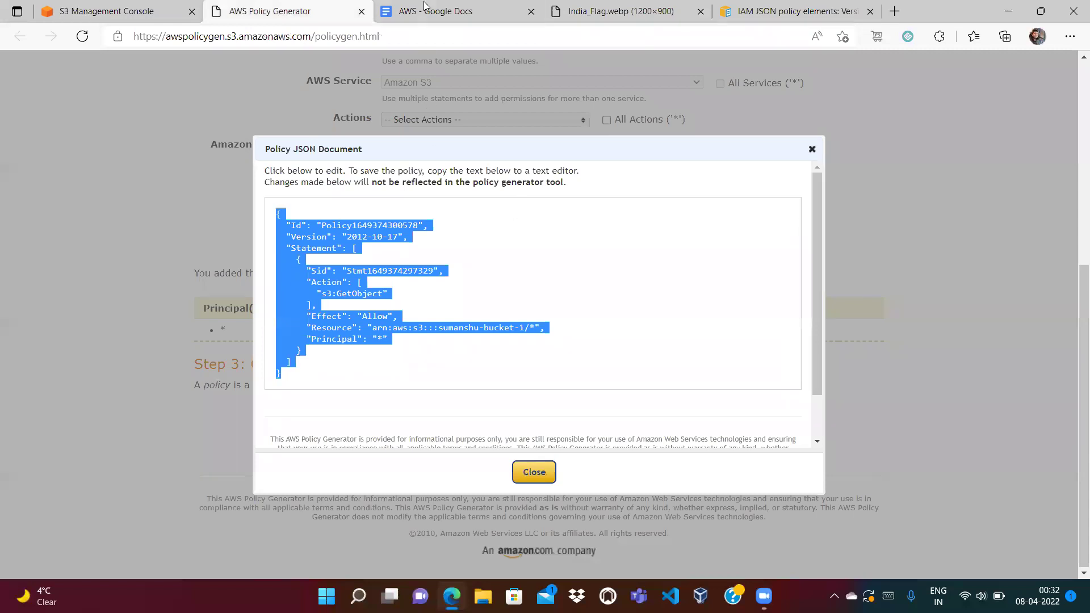
Review the Case1 anonymous public-access explanation in the AWS notes document.
click(424, 11)
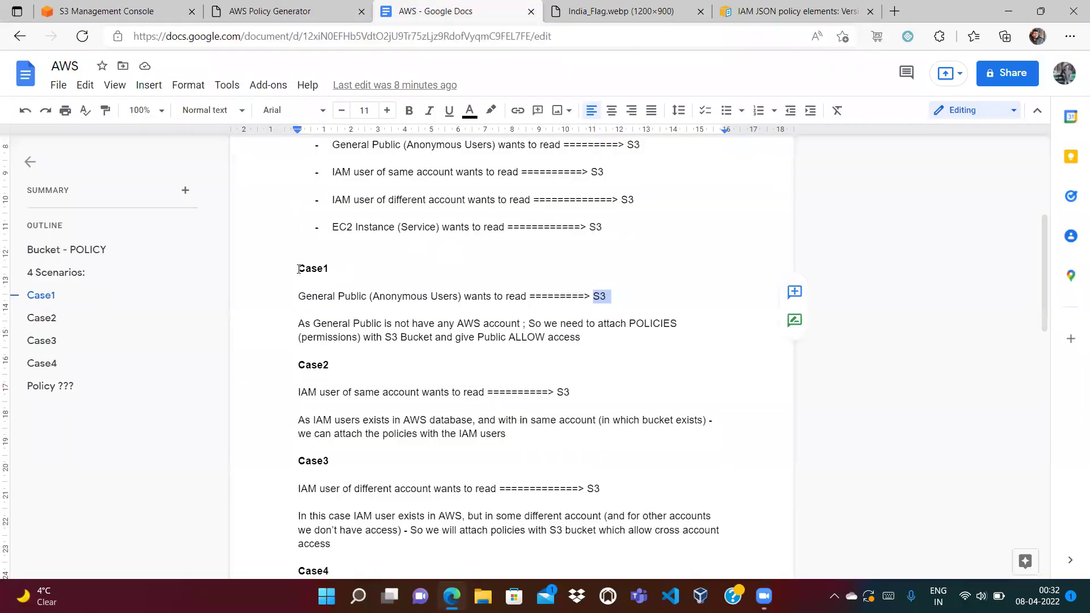
click(300, 269)
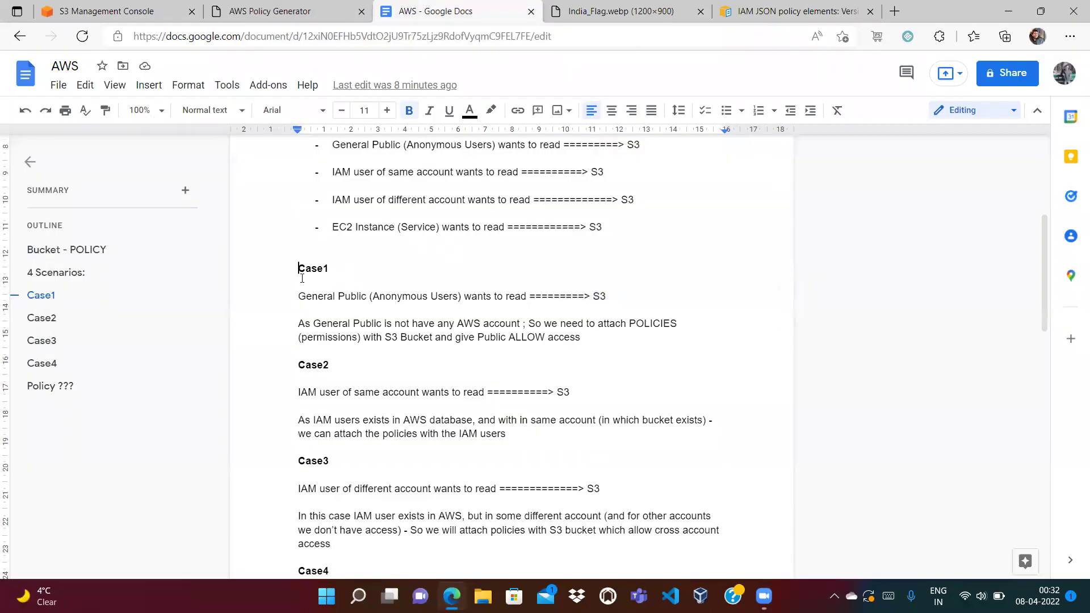
right_click(359, 297)
click(615, 290)
click(593, 296)
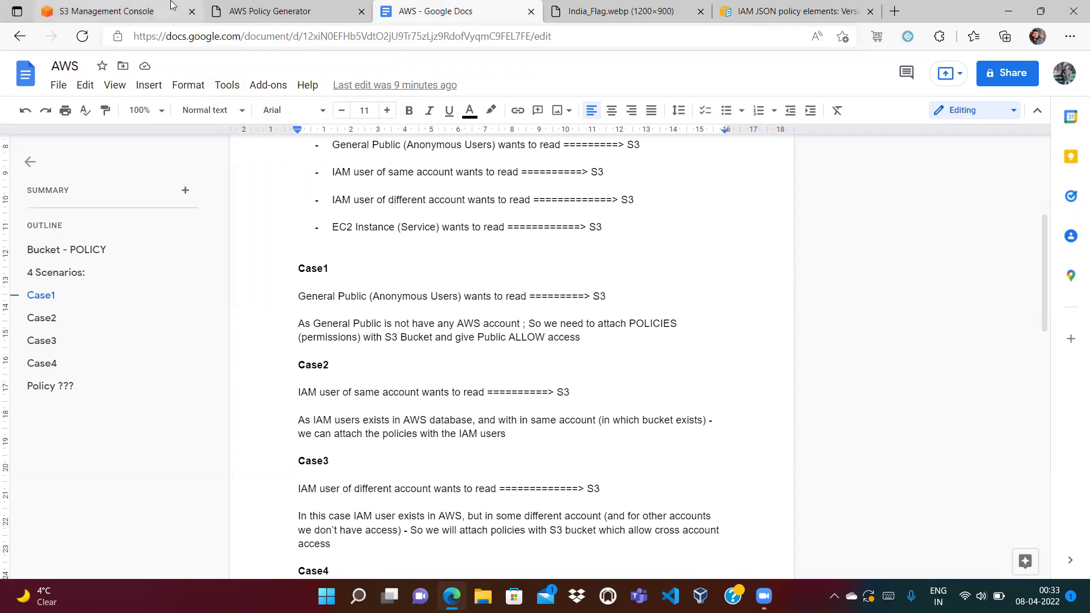
click(129, 7)
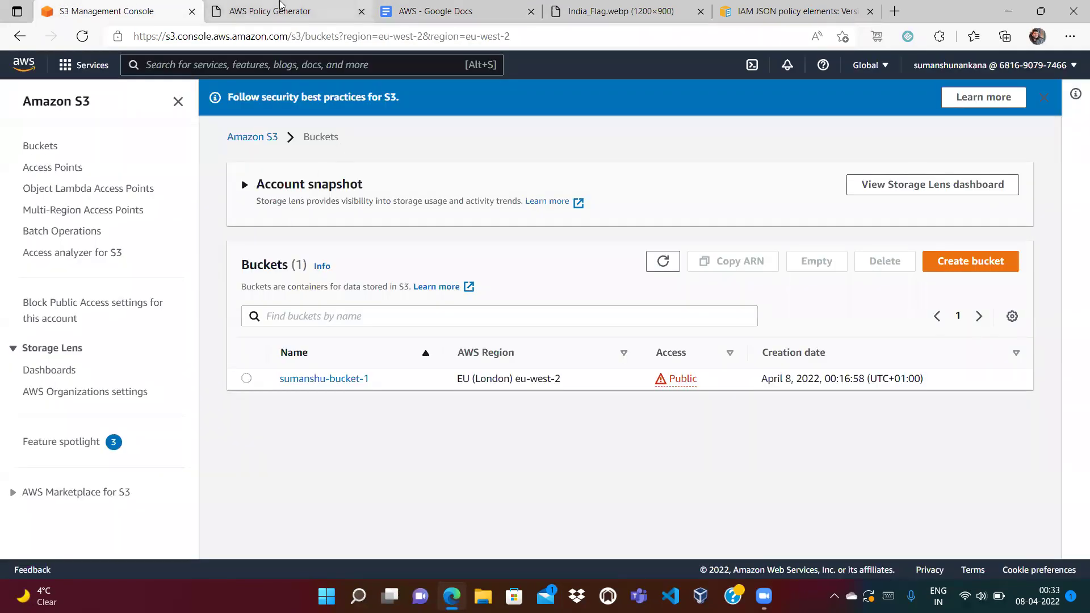
Open the bucket's Permissions tab and scroll down to the Bucket policy section.
click(331, 386)
click(413, 241)
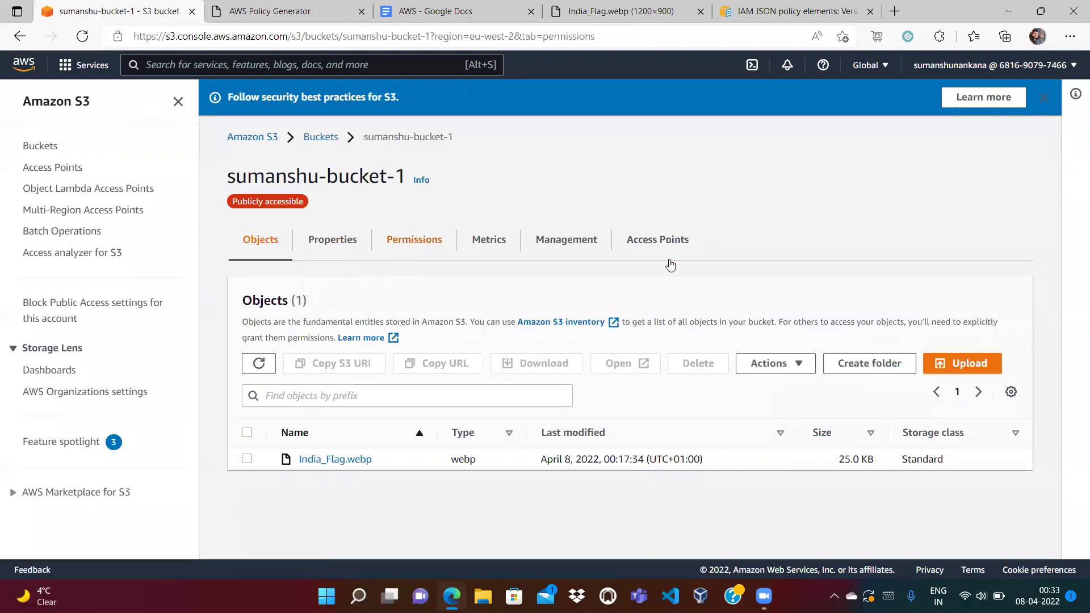
drag(1056, 167, 1057, 273)
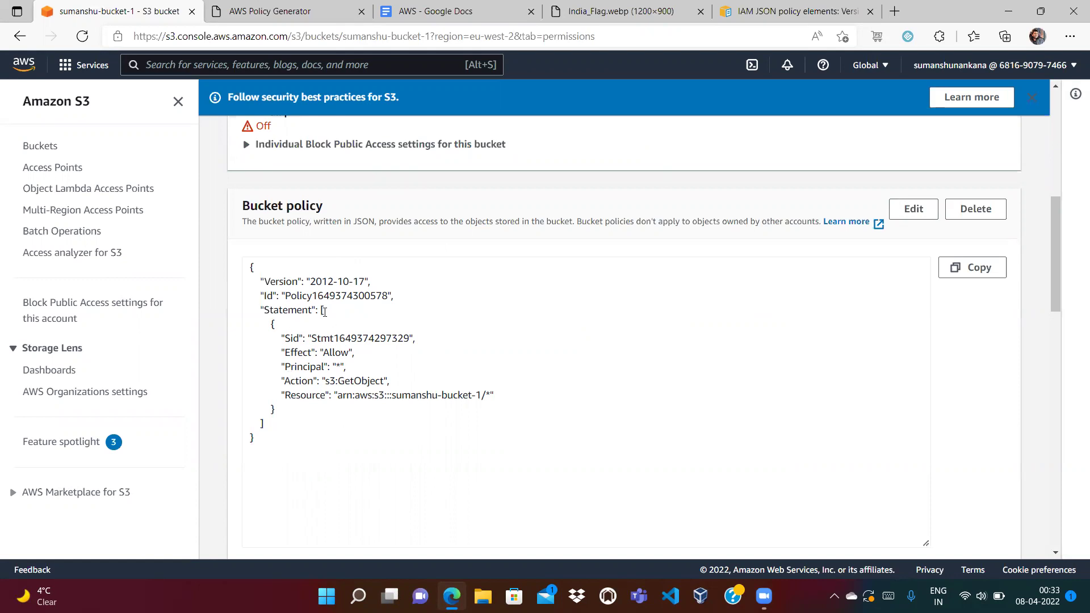
Highlight the Allow effect, wildcard principal, GetObject action and resource wildcard in the saved policy.
double_click(335, 352)
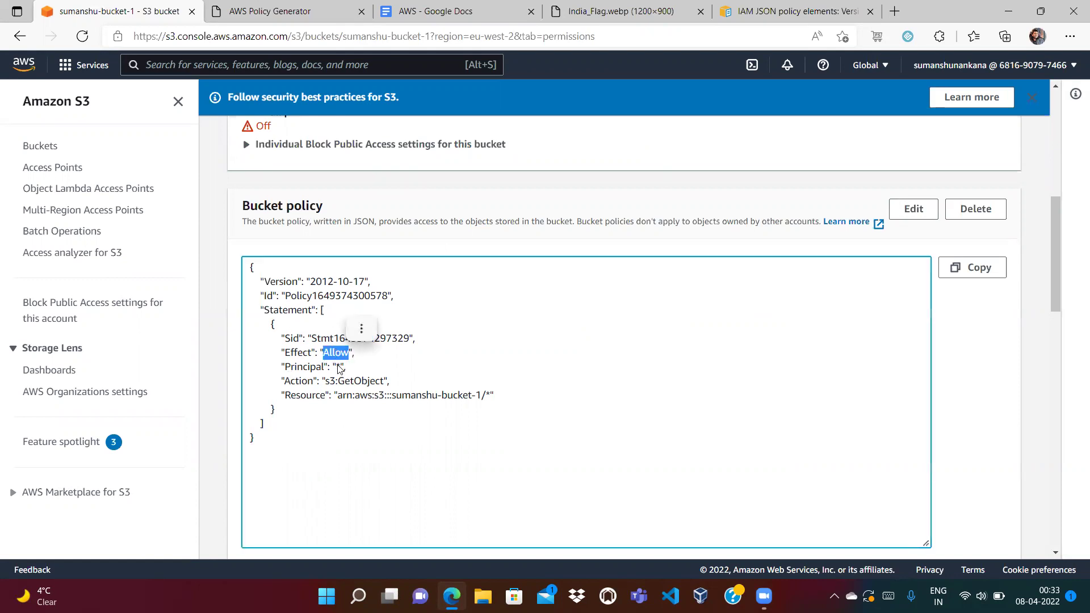
double_click(338, 368)
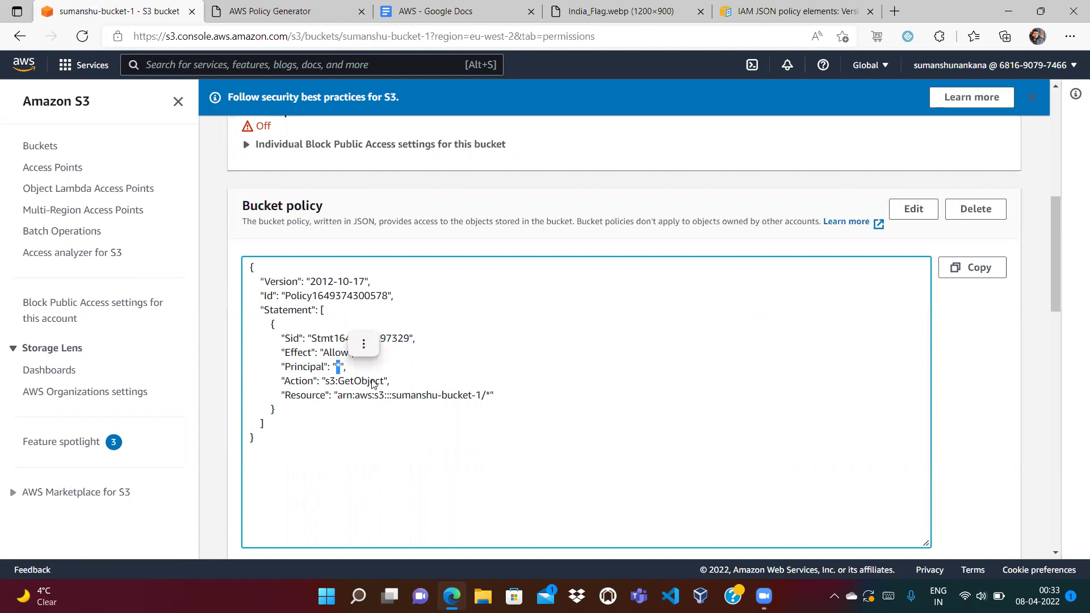
double_click(357, 381)
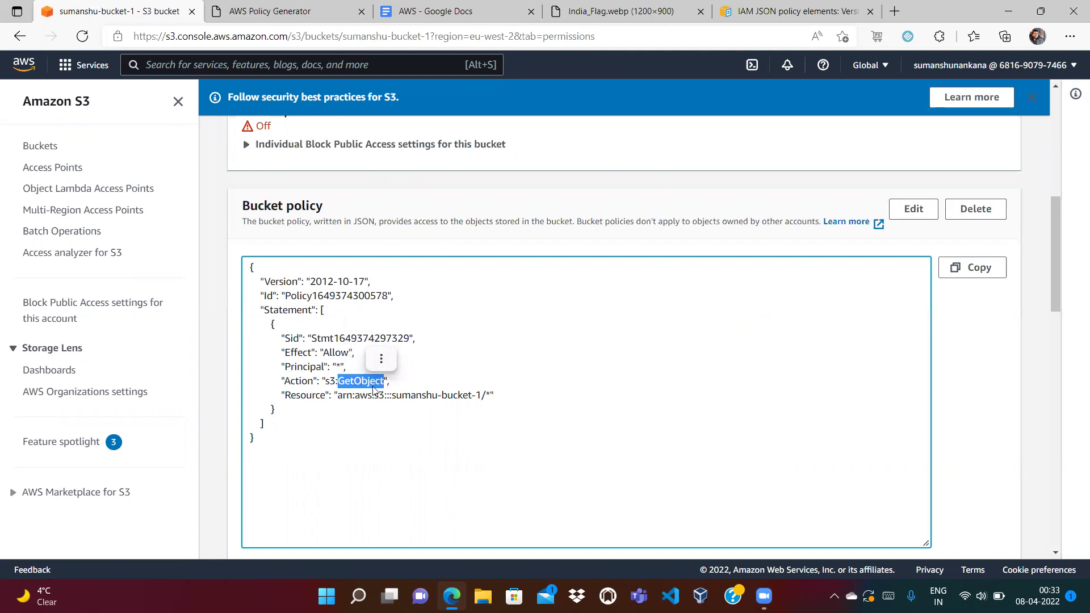
click(357, 413)
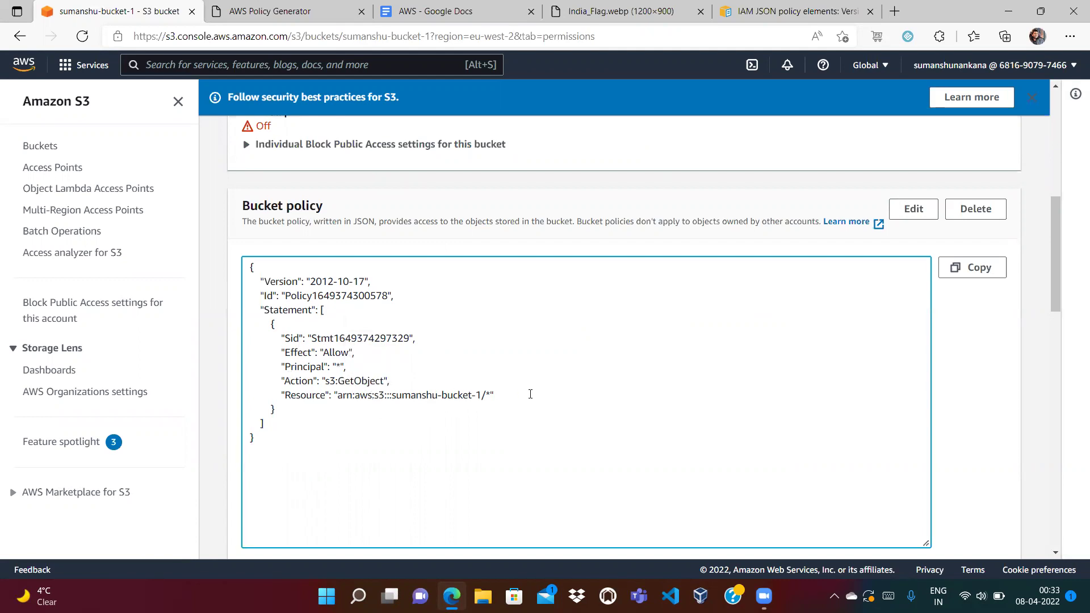
right_click(365, 391)
key(Escape)
drag(493, 395, 495, 396)
click(506, 416)
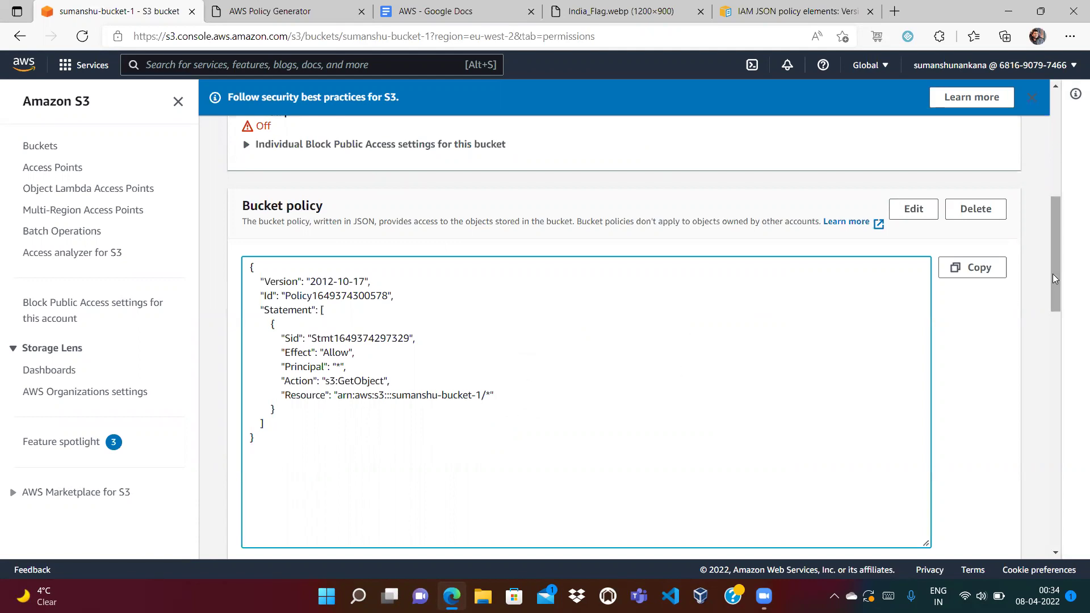
right_click(1052, 357)
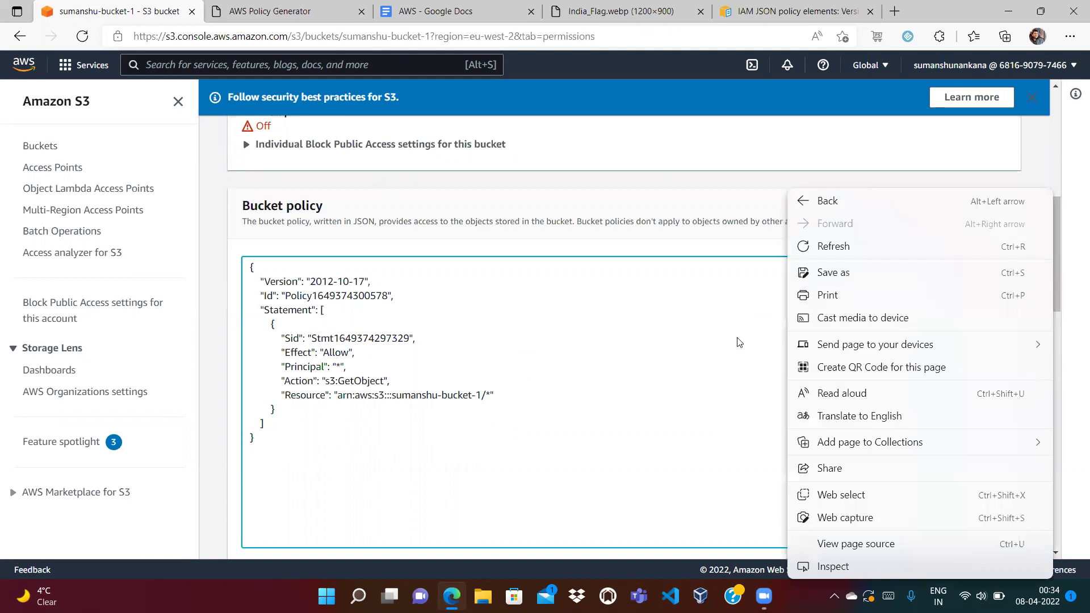
Close the Policy Generator's generated policy JSON dialog.
click(491, 196)
click(437, 14)
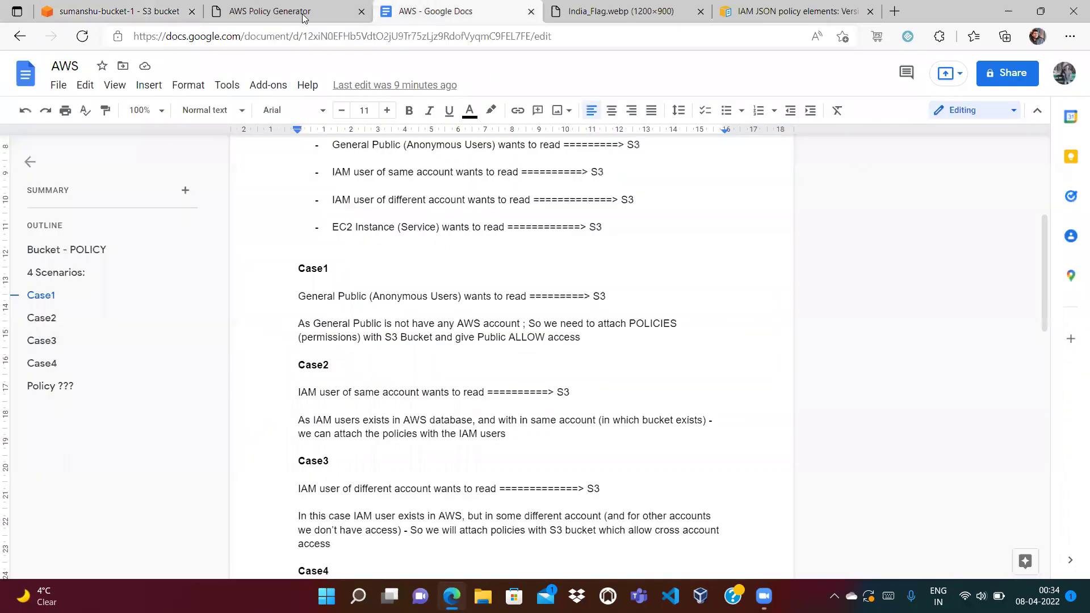
click(304, 12)
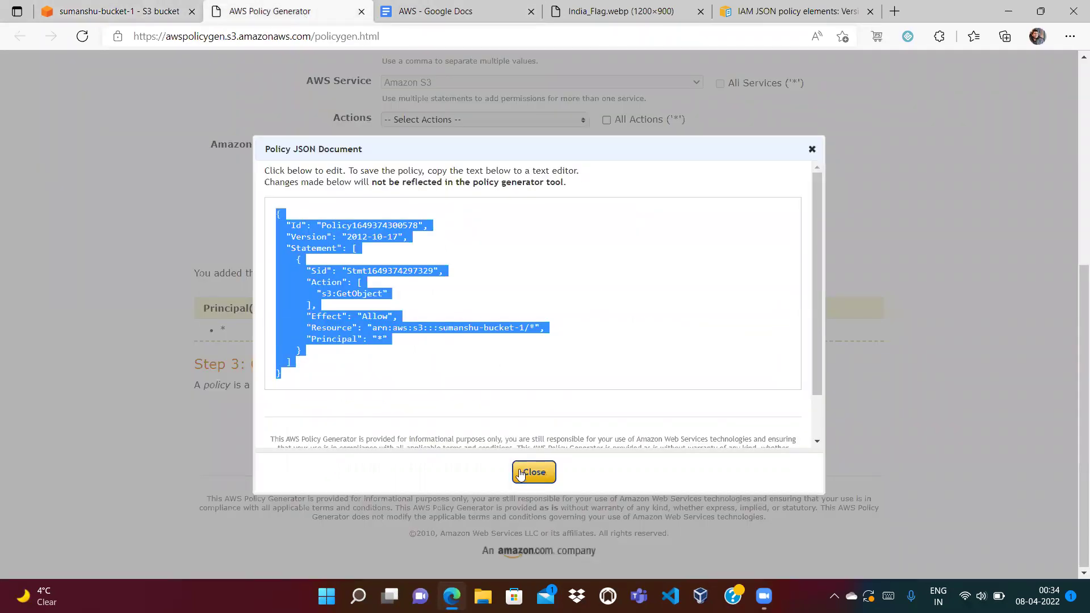
click(530, 474)
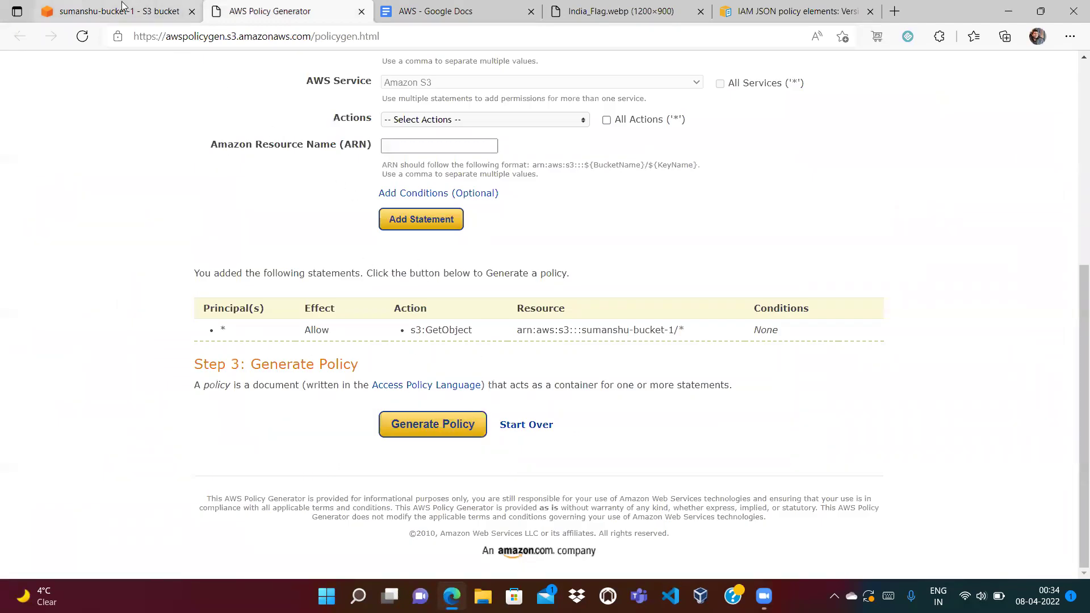
click(124, 10)
Scroll through the S3 scenarios section of the AWS notes document.
click(407, 5)
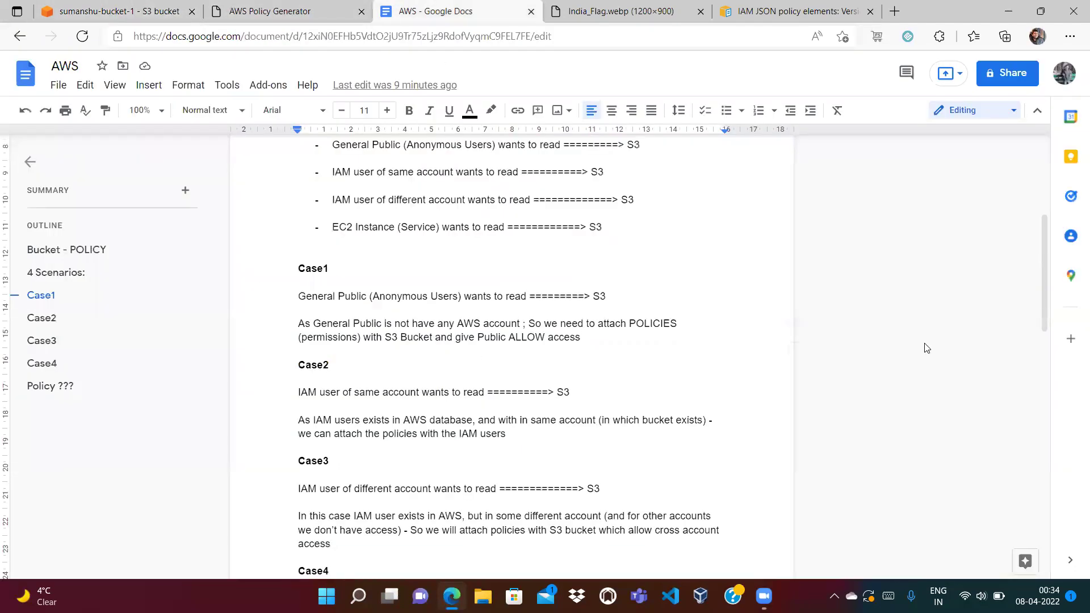
right_click(1043, 352)
click(710, 221)
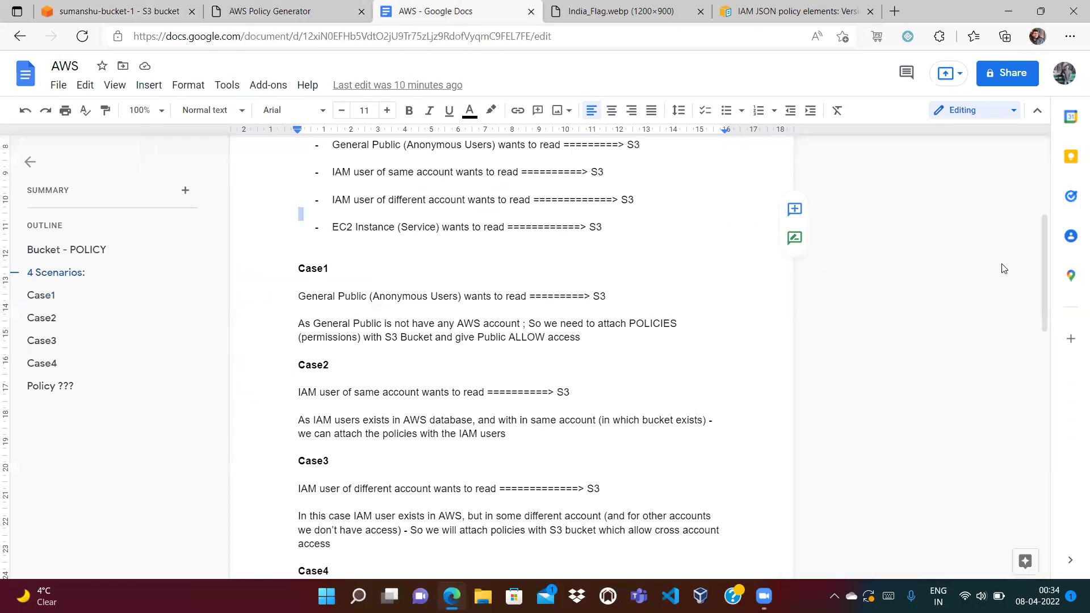
drag(1043, 248, 1028, 156)
click(1025, 157)
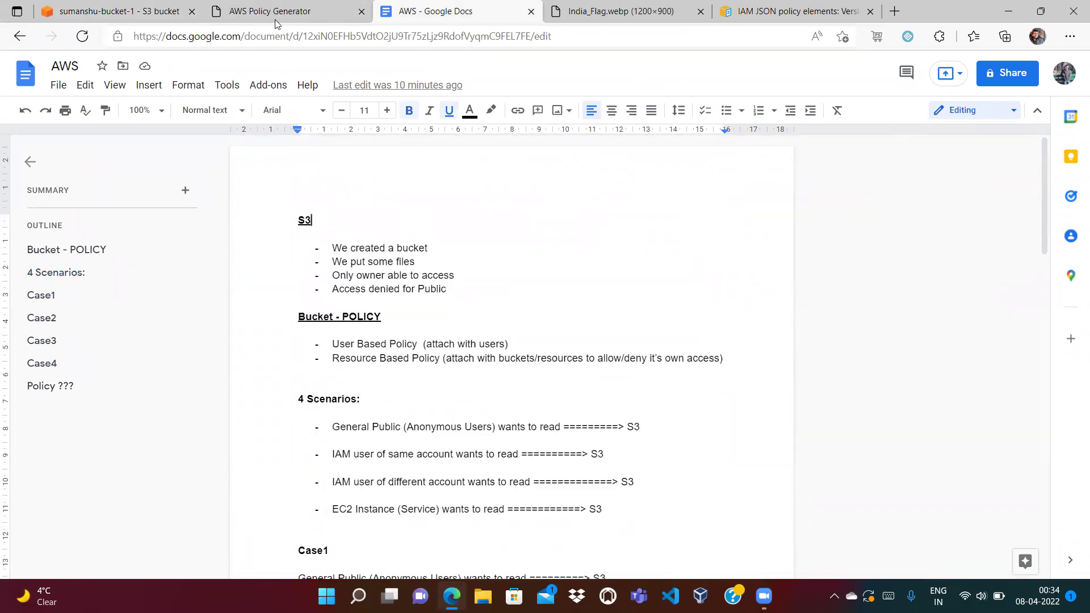
click(148, 12)
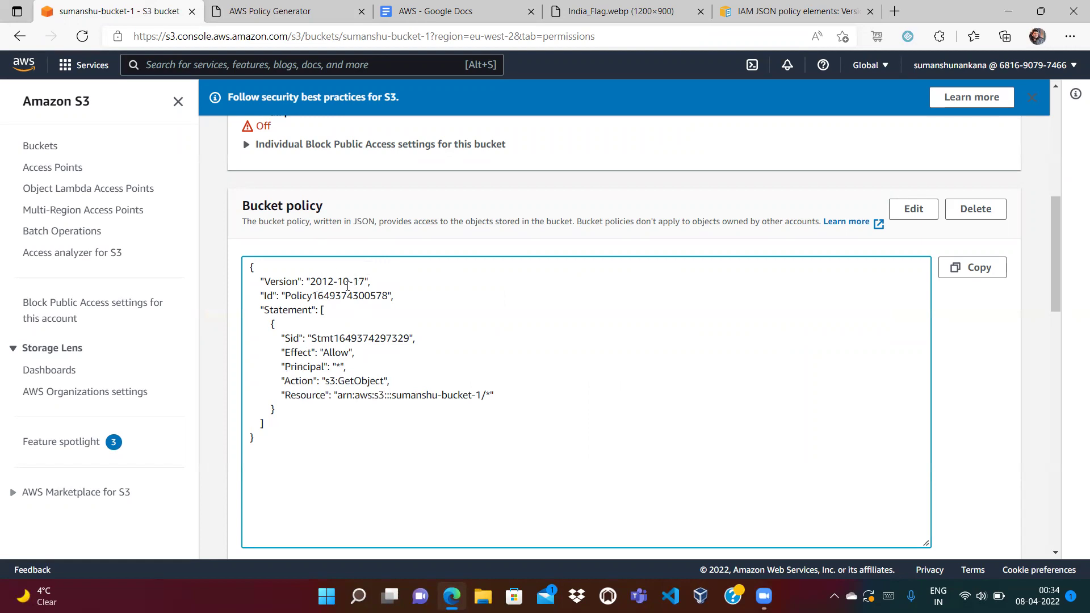
Read the IAM policy-element docs for Effect (Allow vs Deny) and Principal.
click(797, 12)
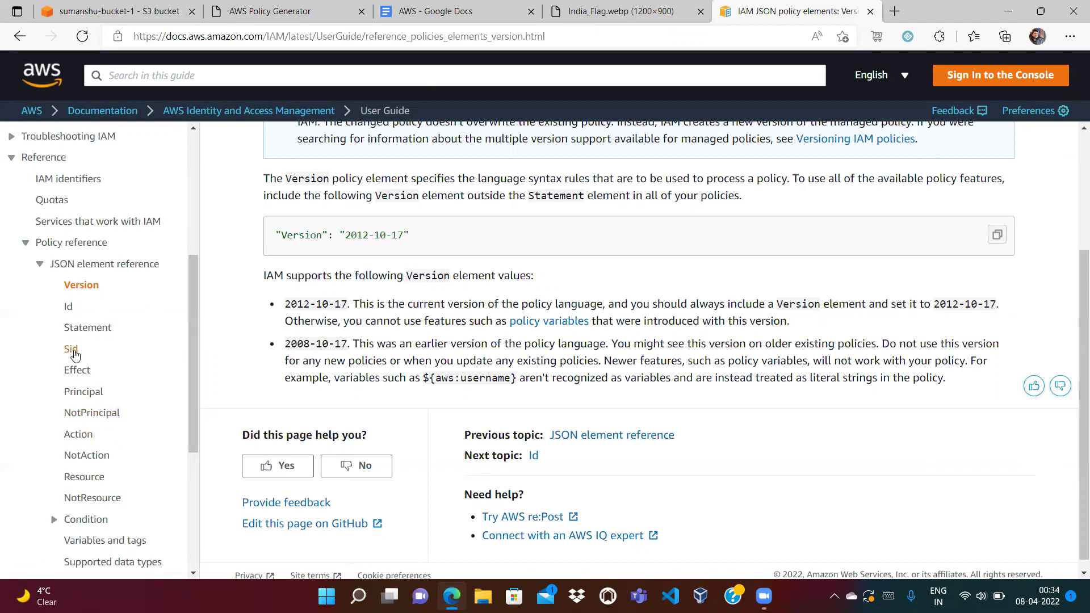
click(73, 371)
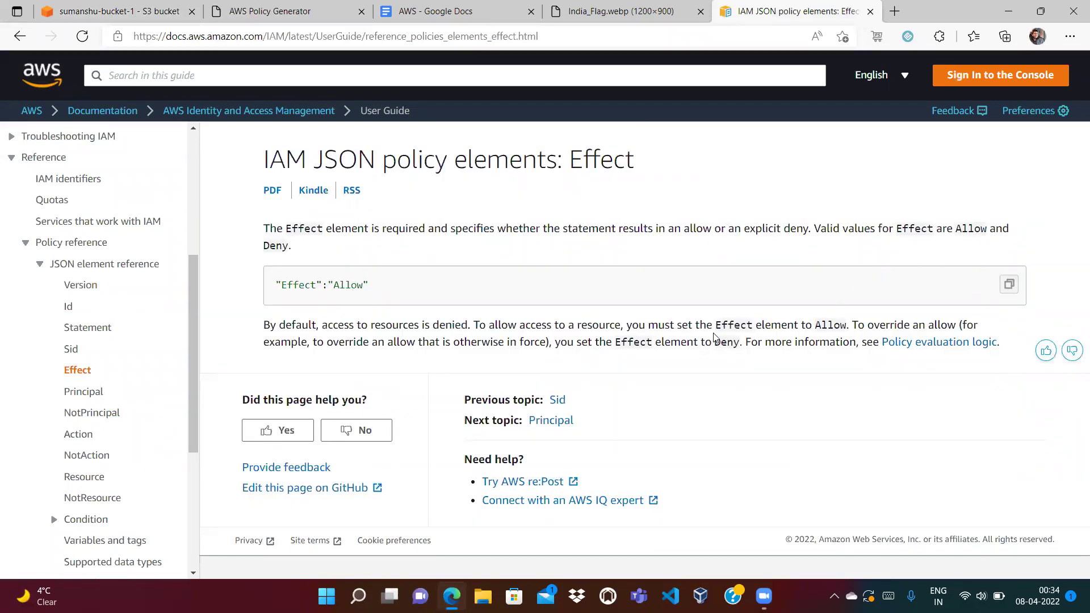
double_click(730, 342)
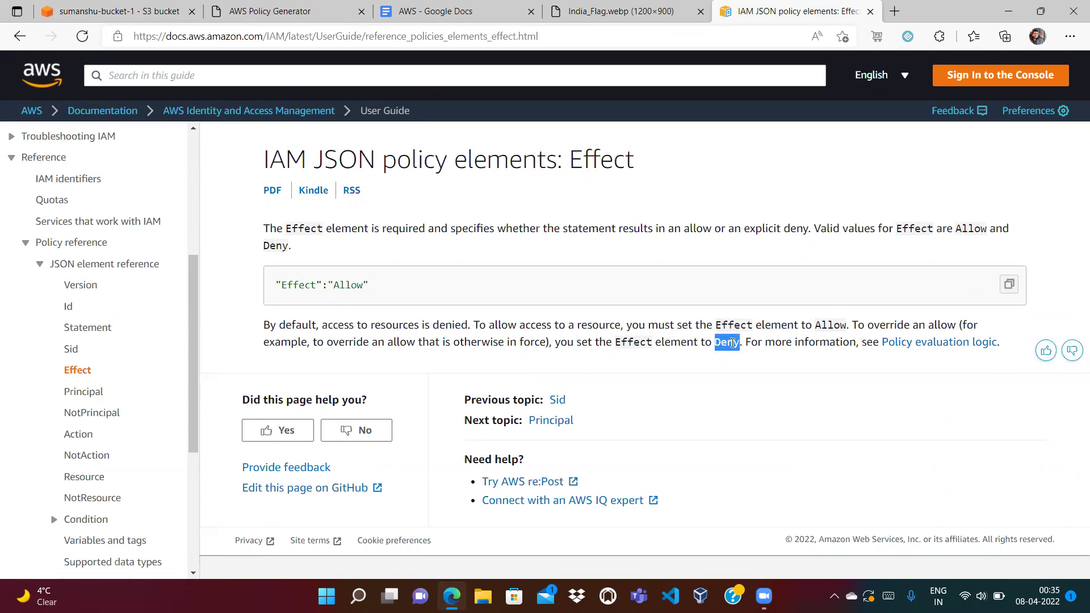
click(83, 392)
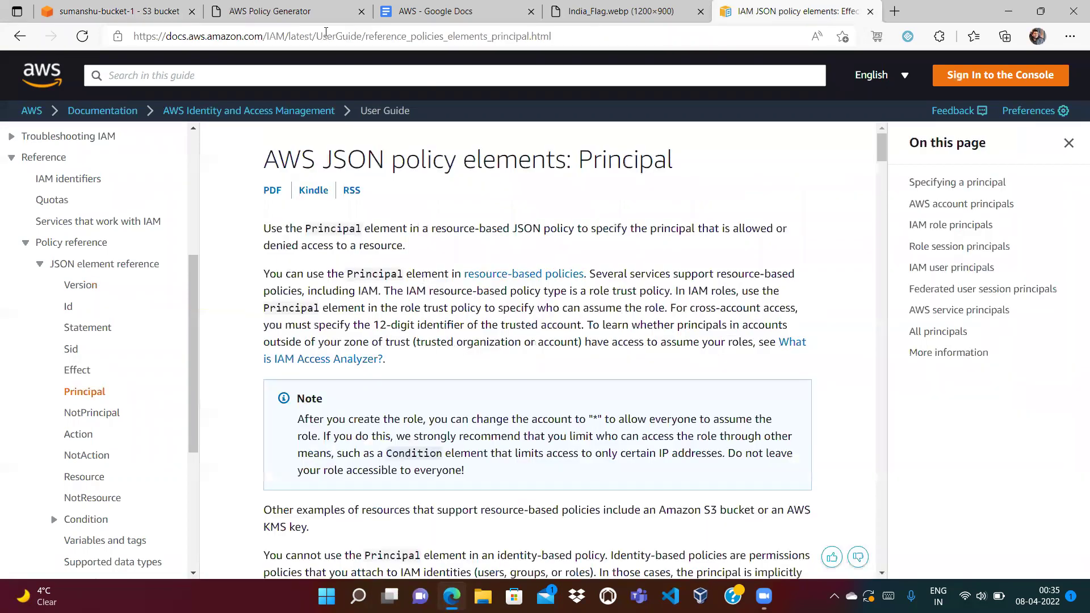
click(96, 7)
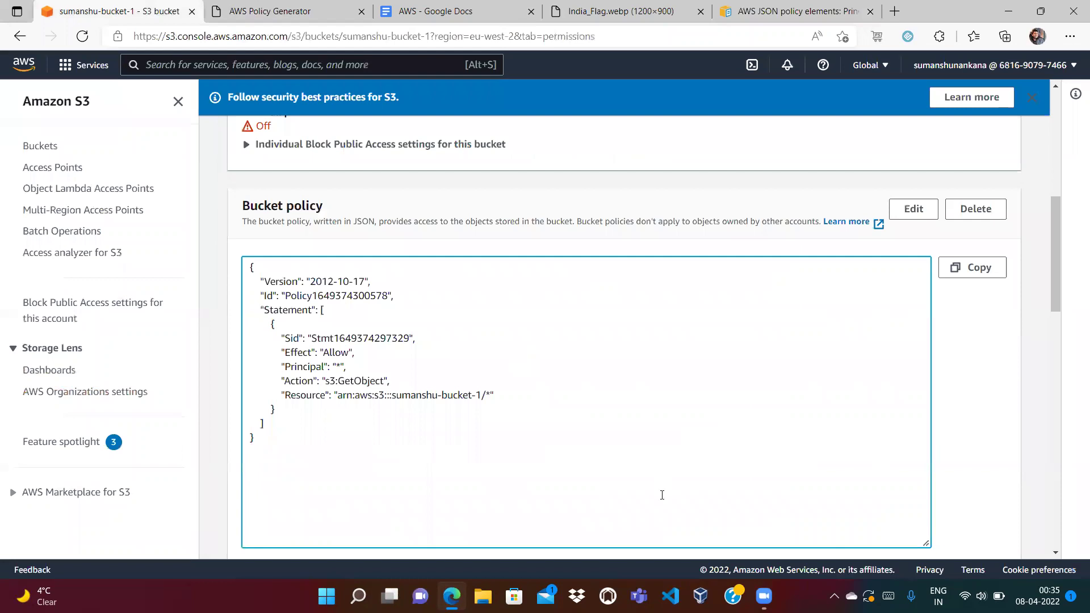
Permanently delete India_Flag.webp from the bucket, confirming with 'permanently delete'.
click(1055, 120)
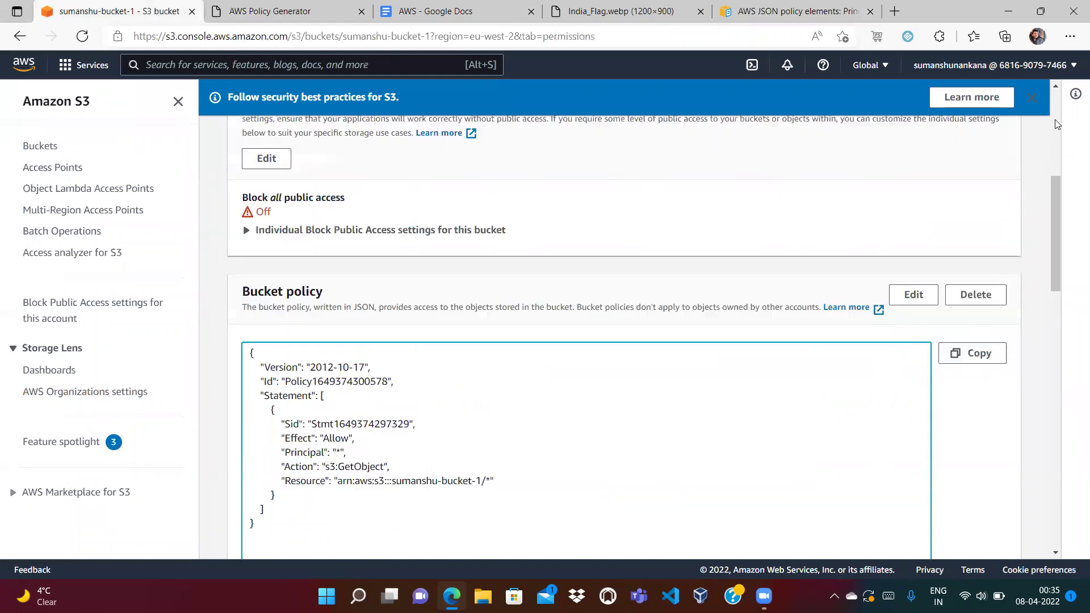
click(260, 121)
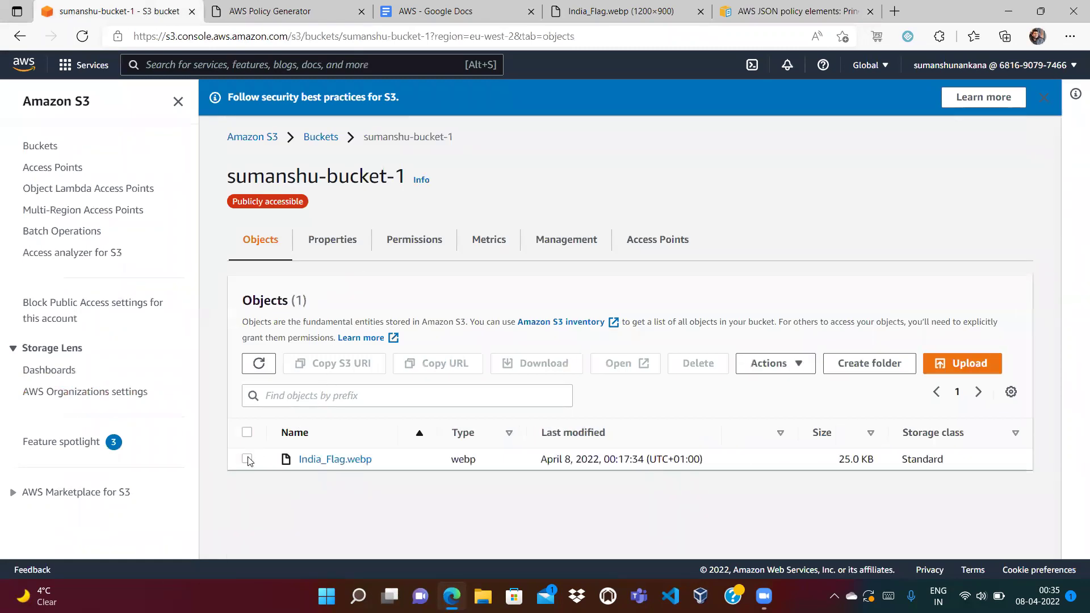
click(247, 459)
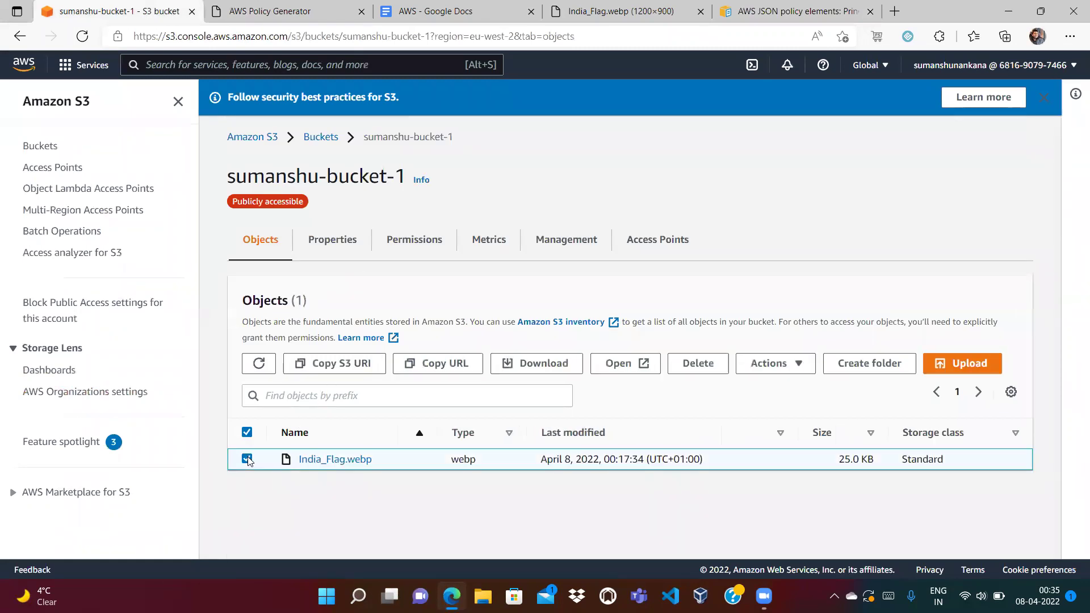
click(702, 372)
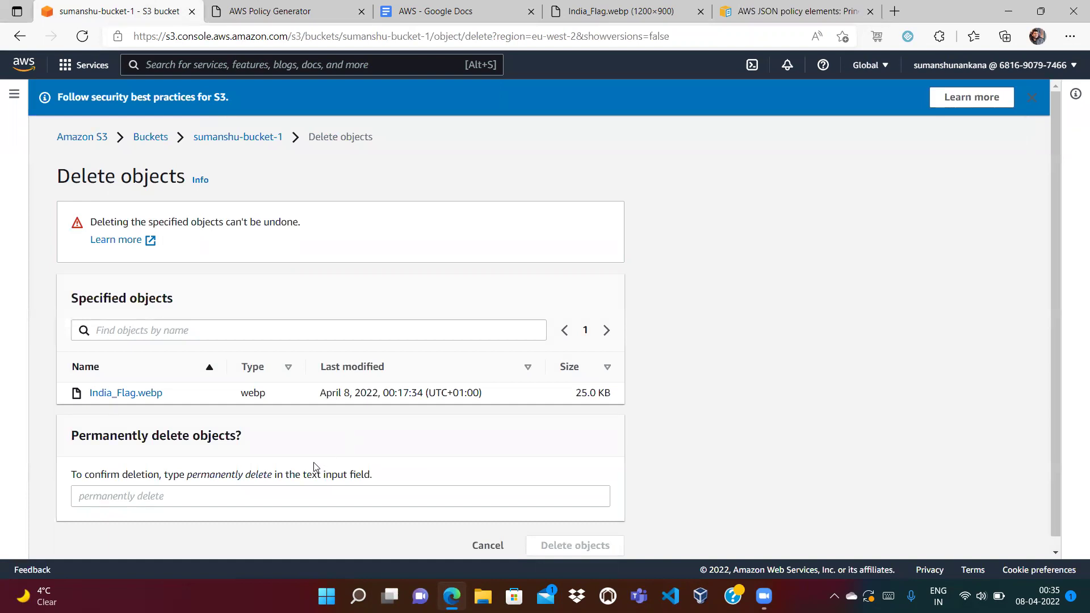
click(202, 492)
text(permanen)
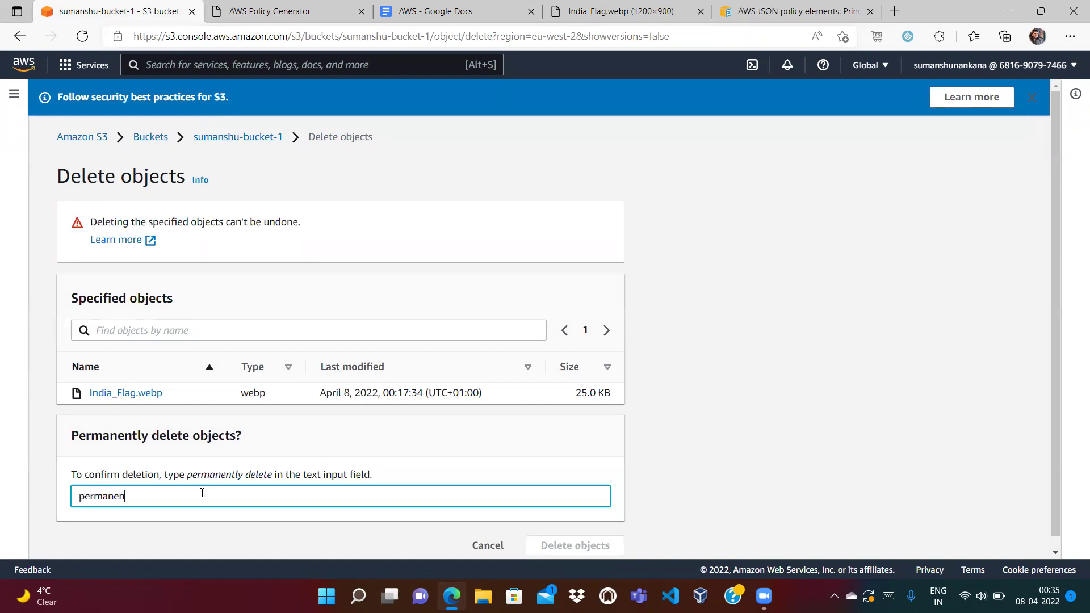
text(tly delete)
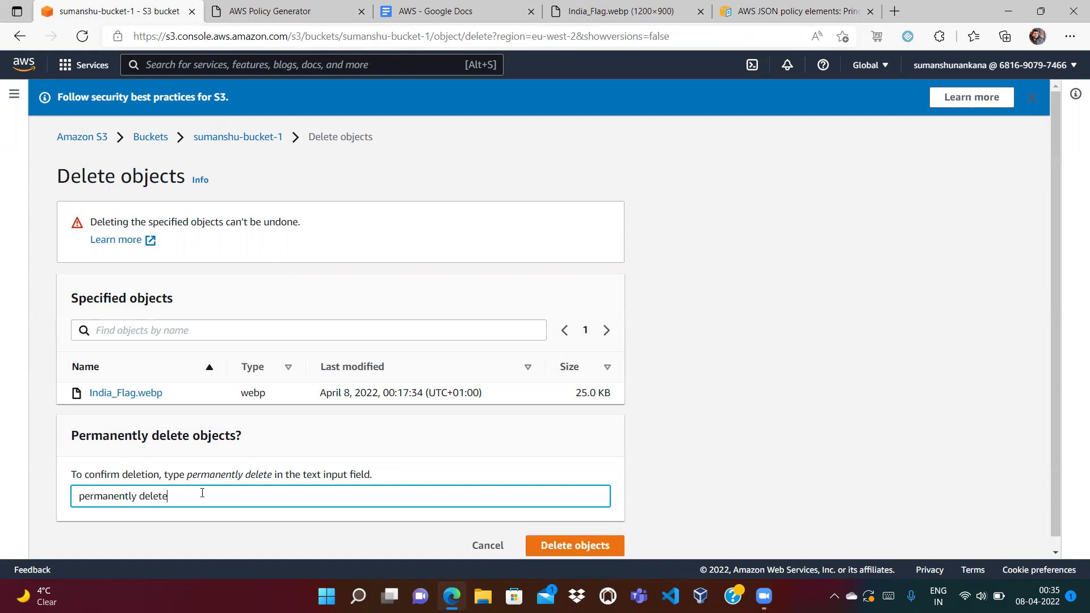
click(593, 546)
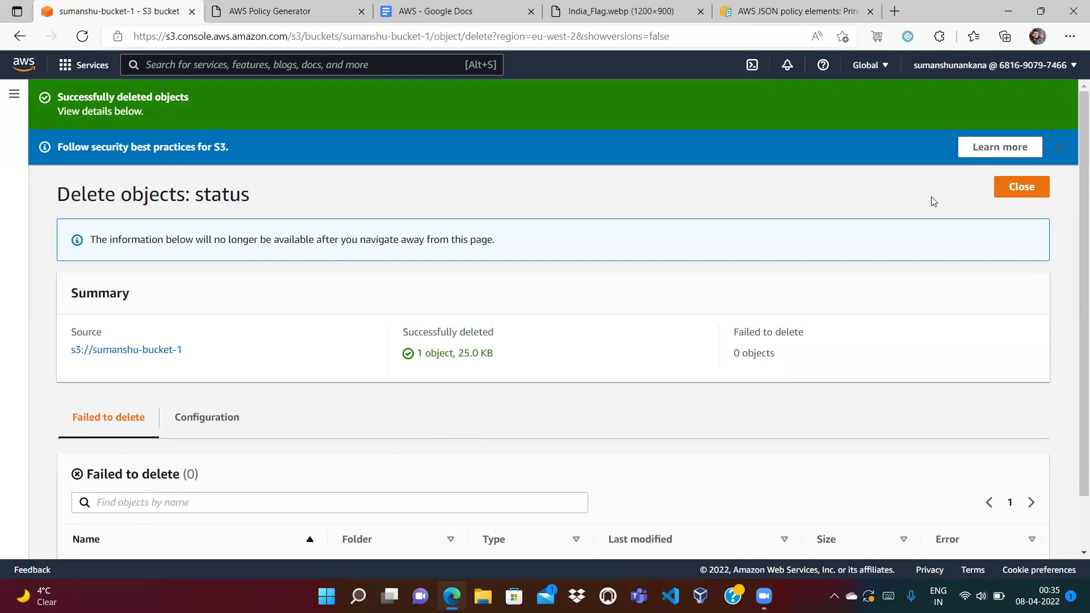
click(1026, 188)
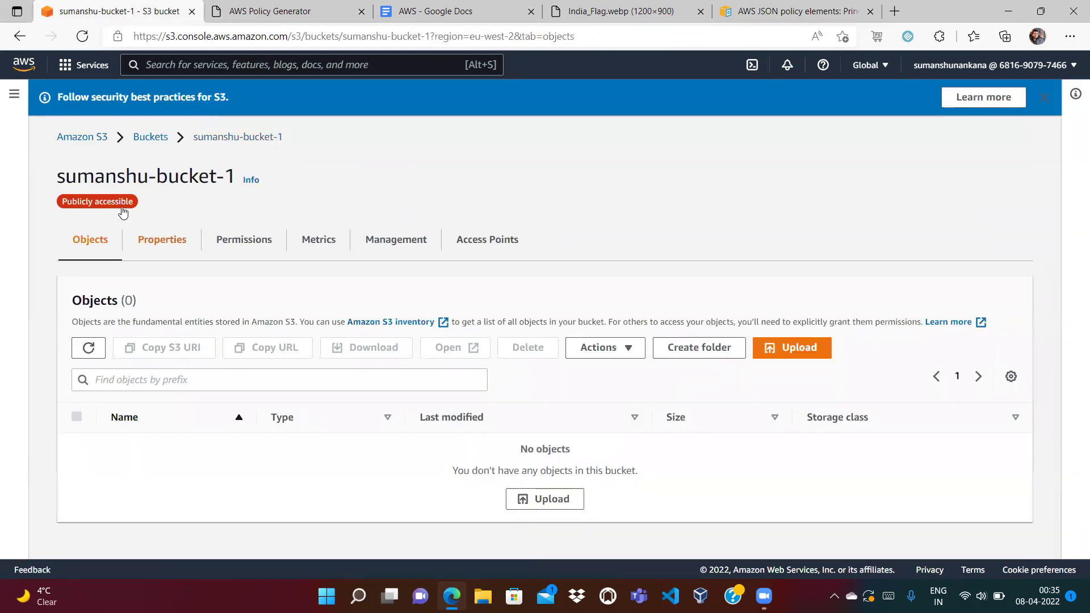
Delete the now-empty demo bucket, typing its bucket name to confirm.
click(151, 138)
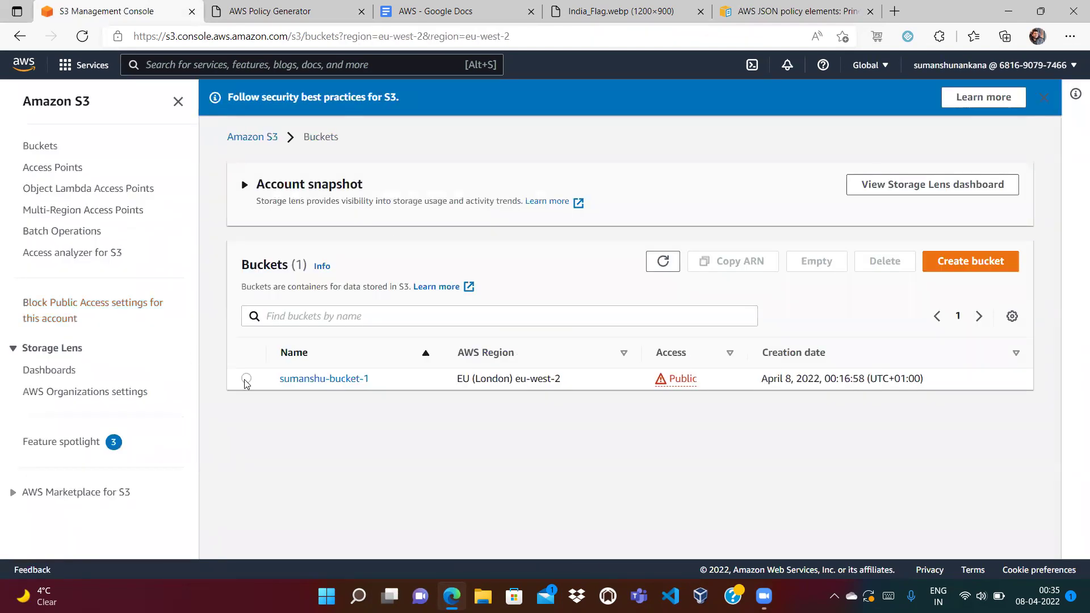
click(246, 378)
click(884, 261)
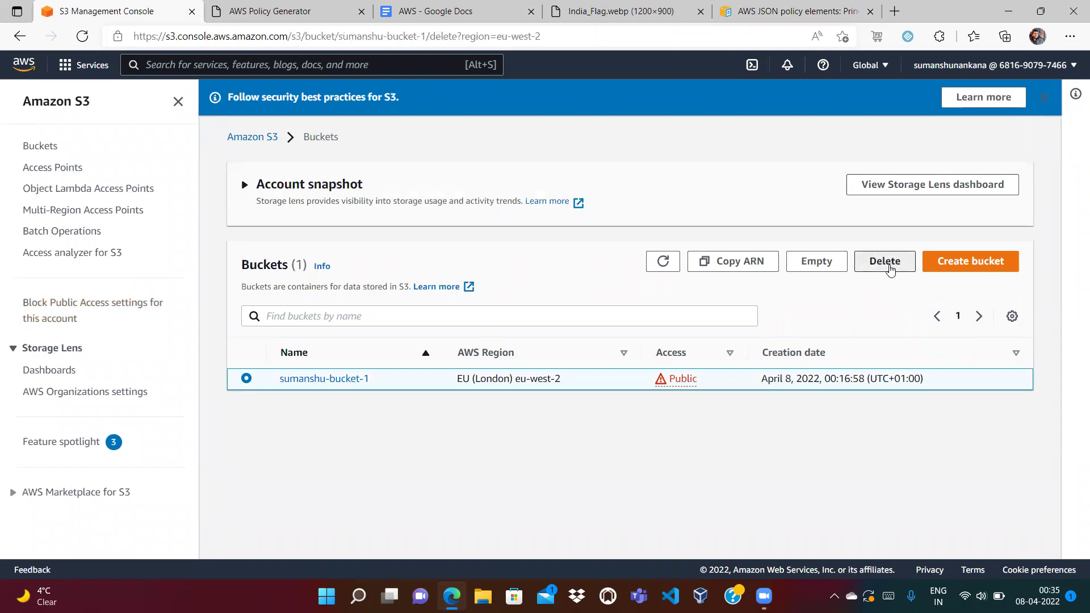
click(408, 341)
text(sumanshu-bucket-1)
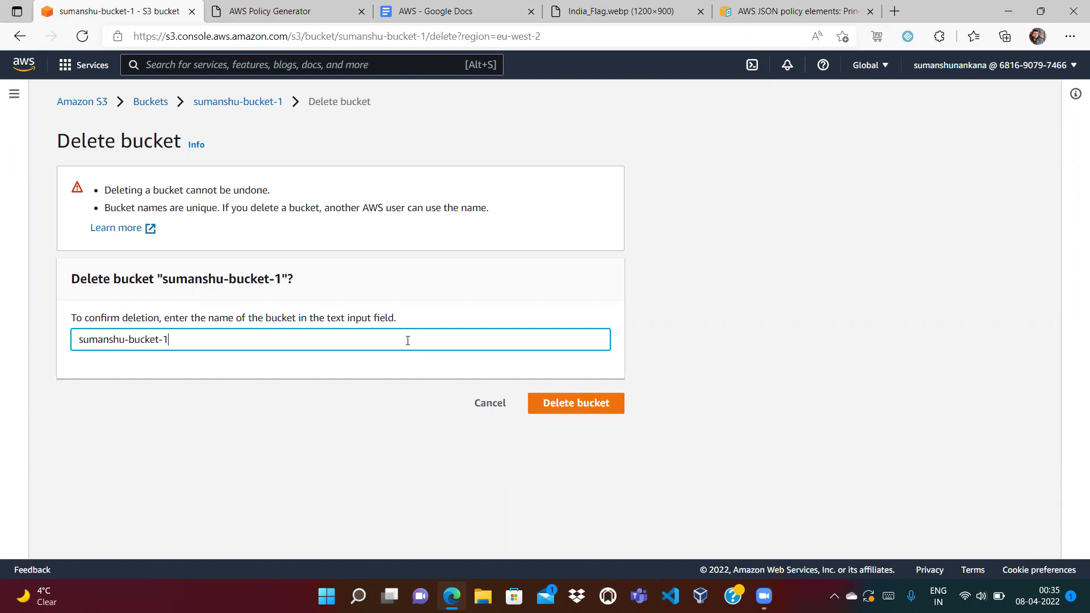
click(580, 403)
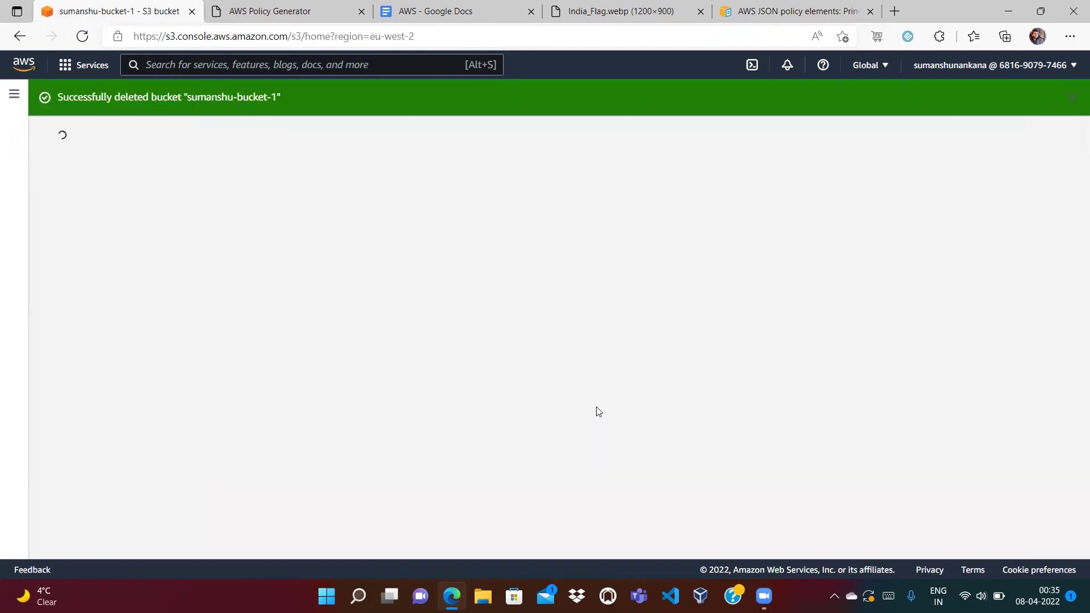